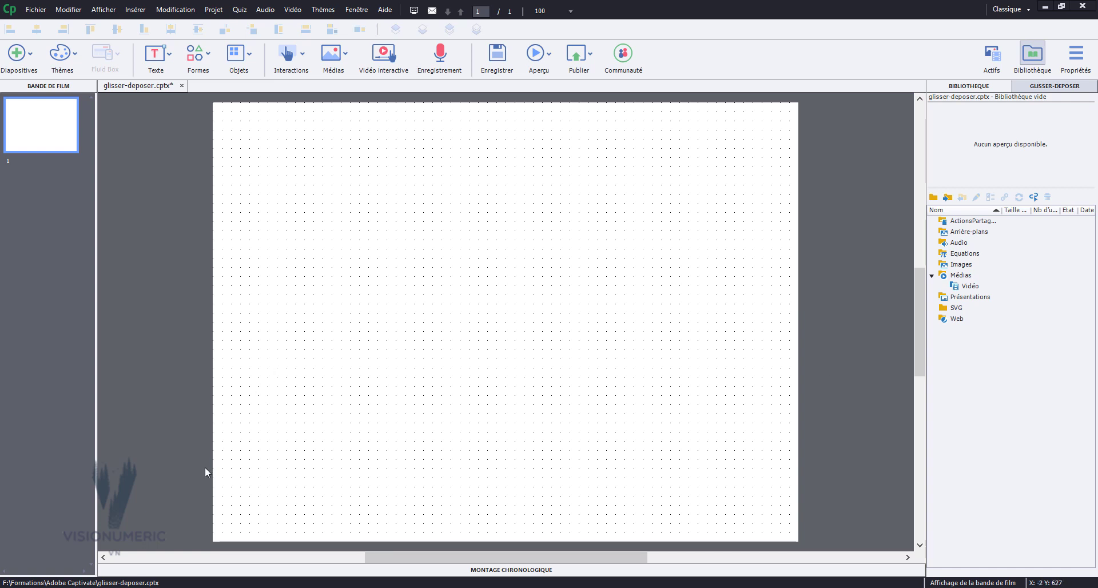
Step: Switch to File Explorer and add the images aubergine.png through tomate.png from the activite 1 folder to the slide
key(alt+Tab)
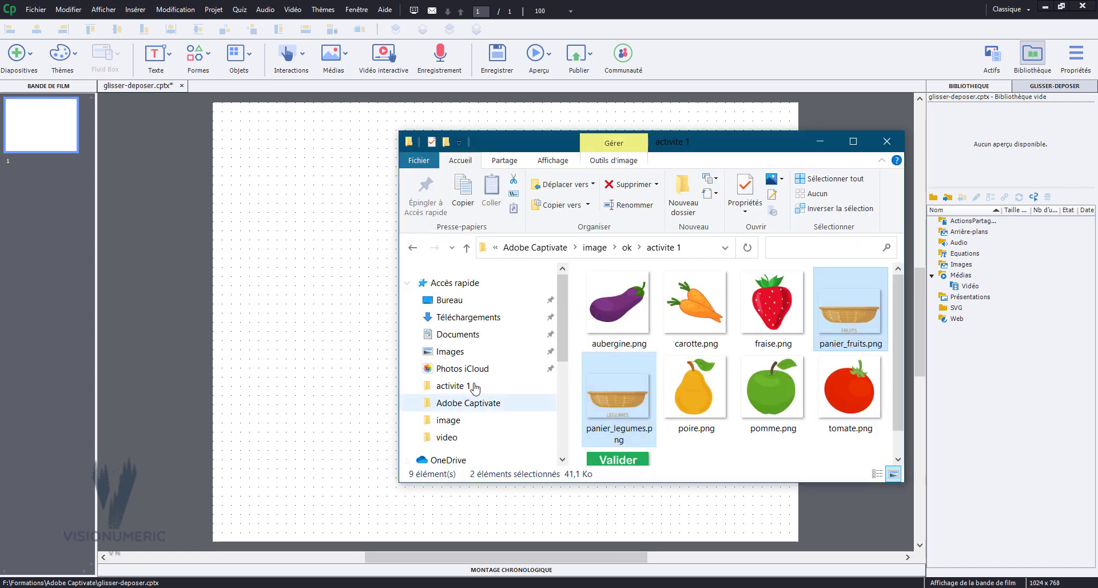
click(591, 311)
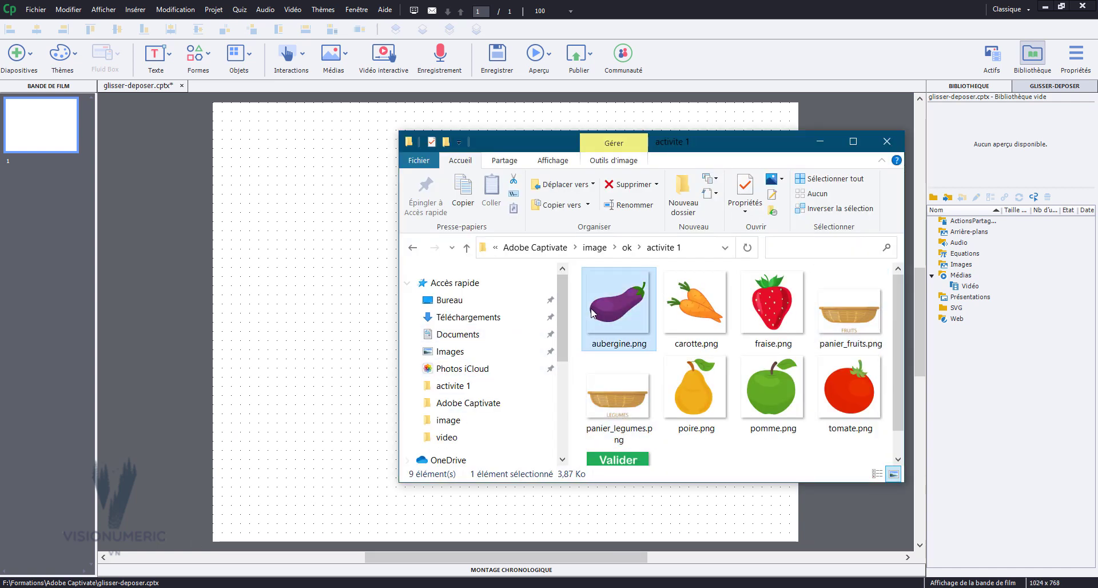
shift+click(855, 394)
drag(677, 315, 309, 258)
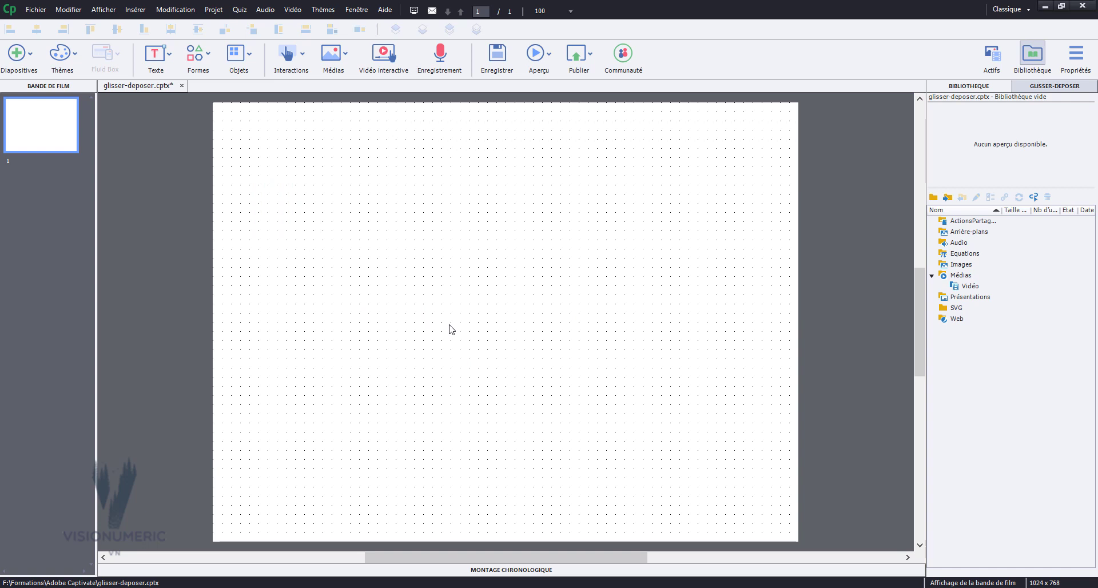
click(590, 355)
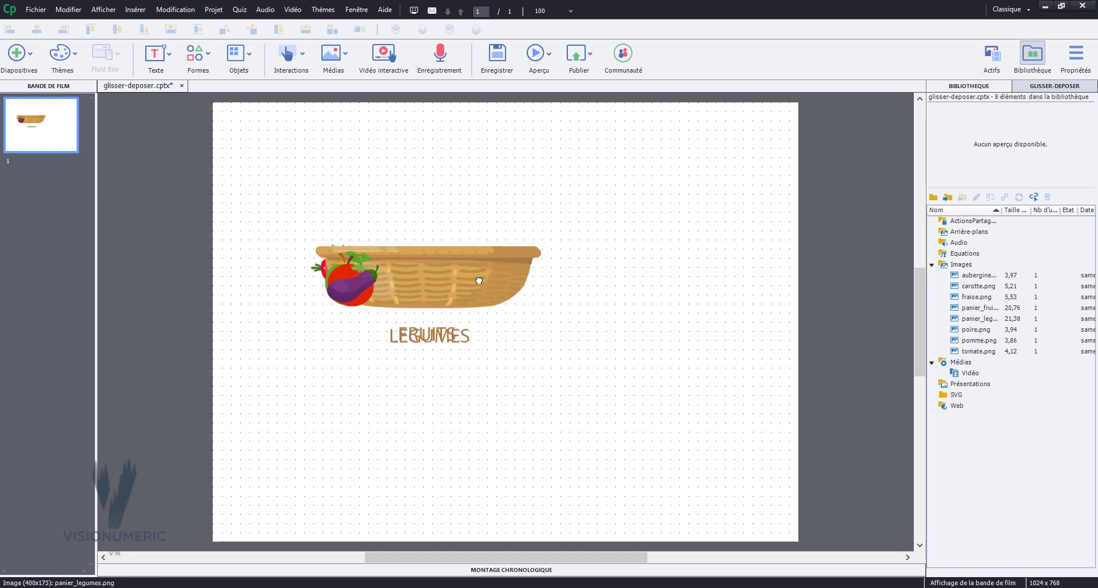
Step: Separate the two baskets, placing LEGUMES in the lower right of the slide and FRUITS in the lower left
drag(469, 284, 693, 377)
click(489, 288)
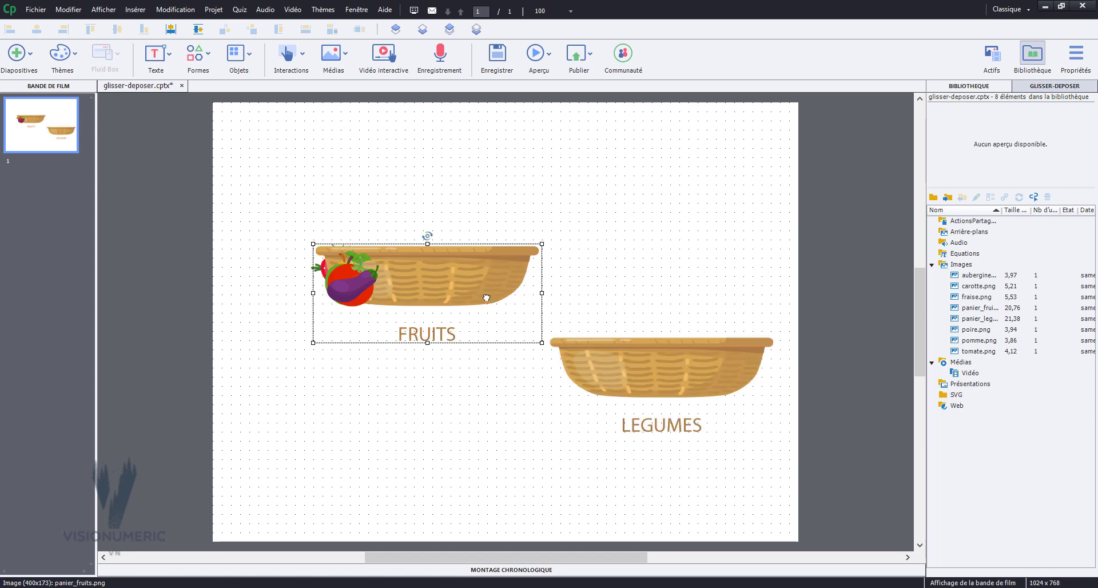
drag(486, 286, 408, 380)
Step: Spread the fruit and vegetable images out in a row above the baskets, with the tomato first and the aubergine last
drag(368, 299, 743, 204)
drag(356, 288, 261, 208)
drag(353, 286, 668, 201)
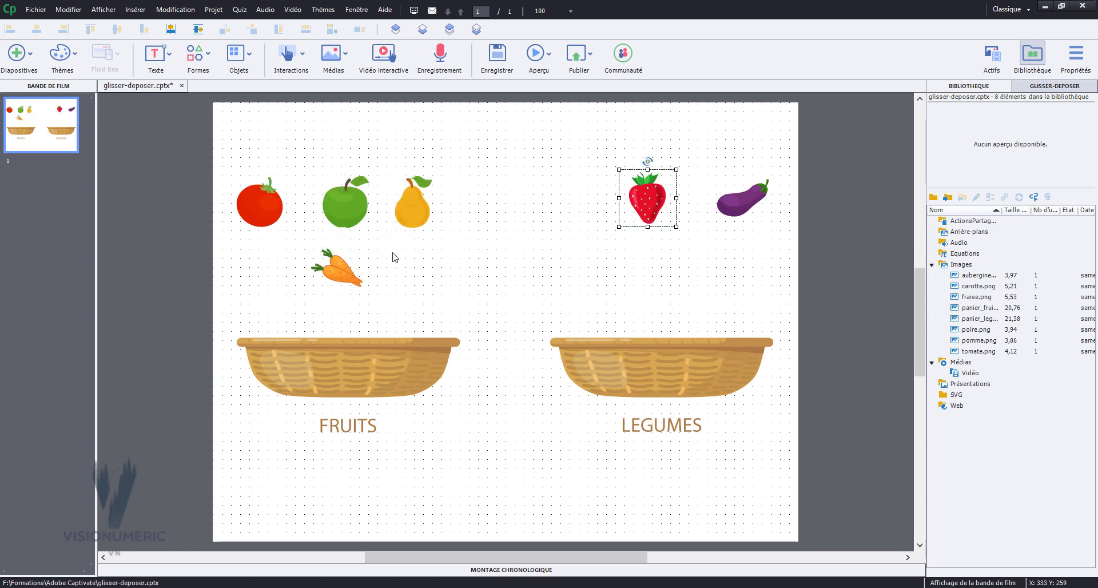
drag(337, 268, 516, 203)
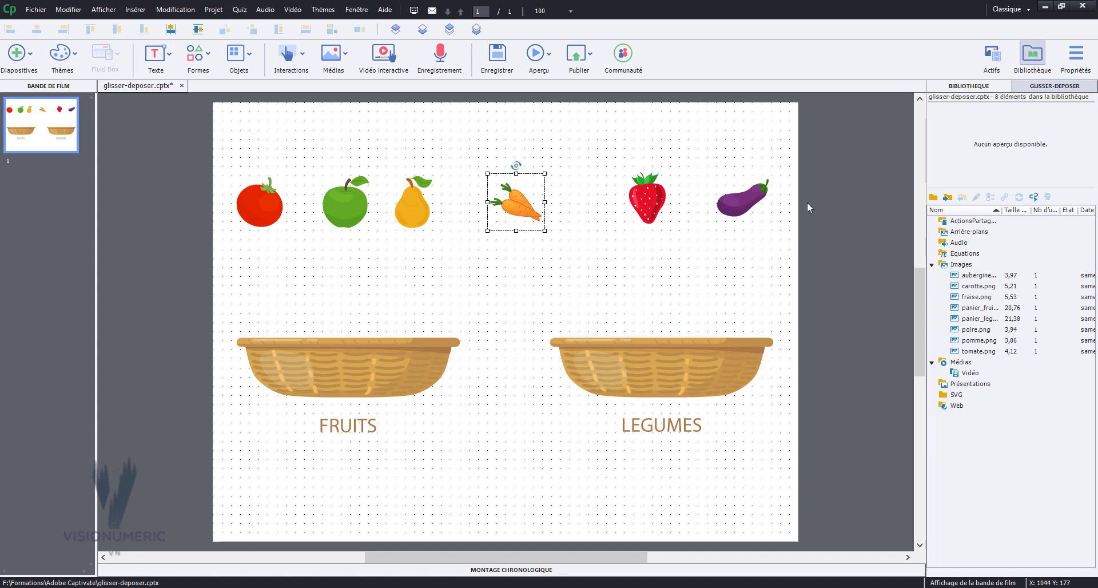
Step: Align the six fruit and vegetable images to the middle and distribute them horizontally
drag(804, 156, 204, 255)
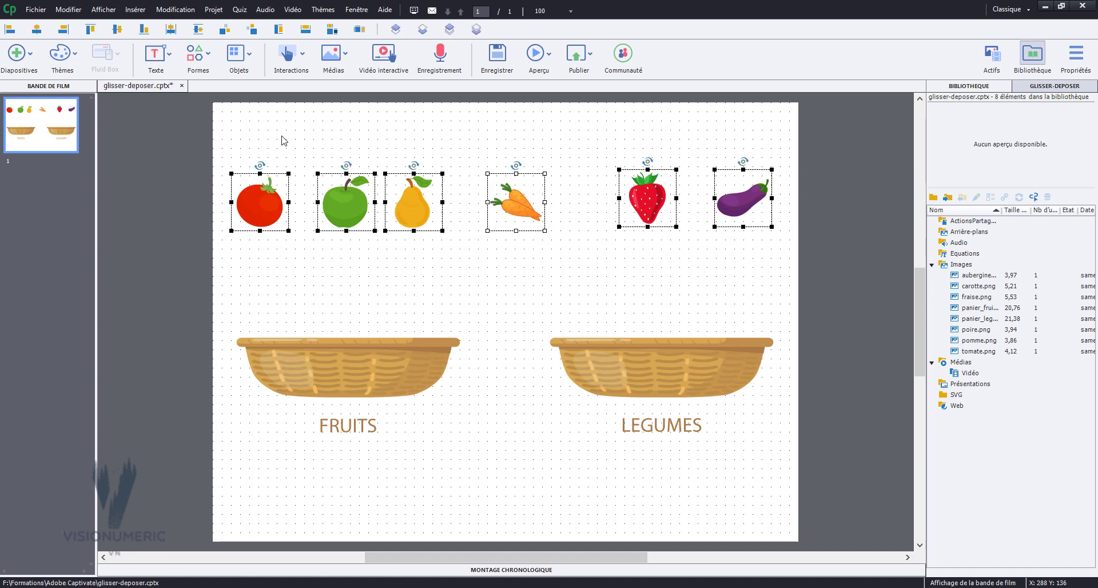
click(117, 30)
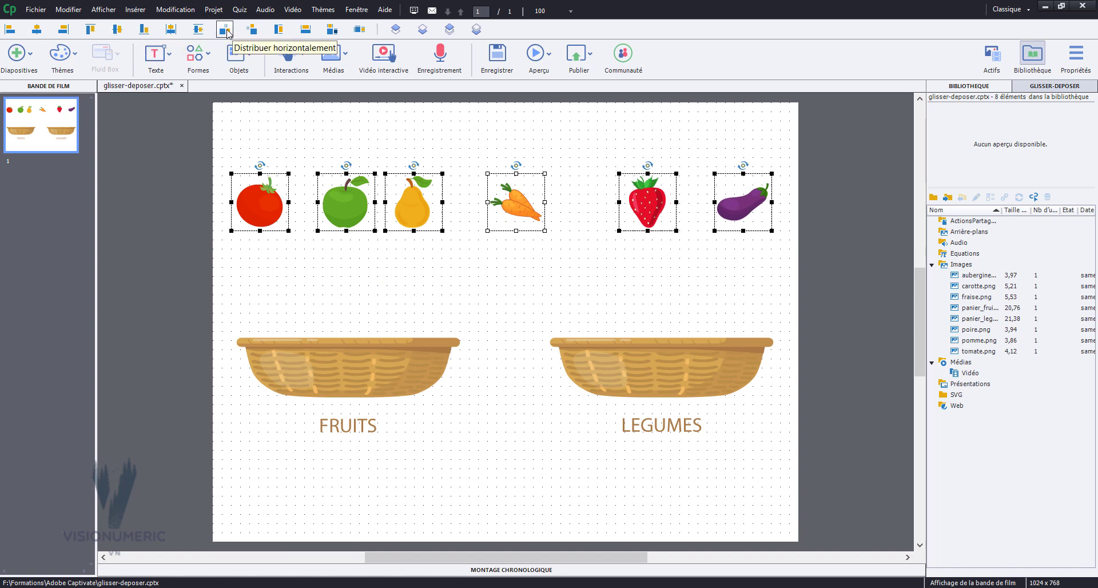
click(225, 29)
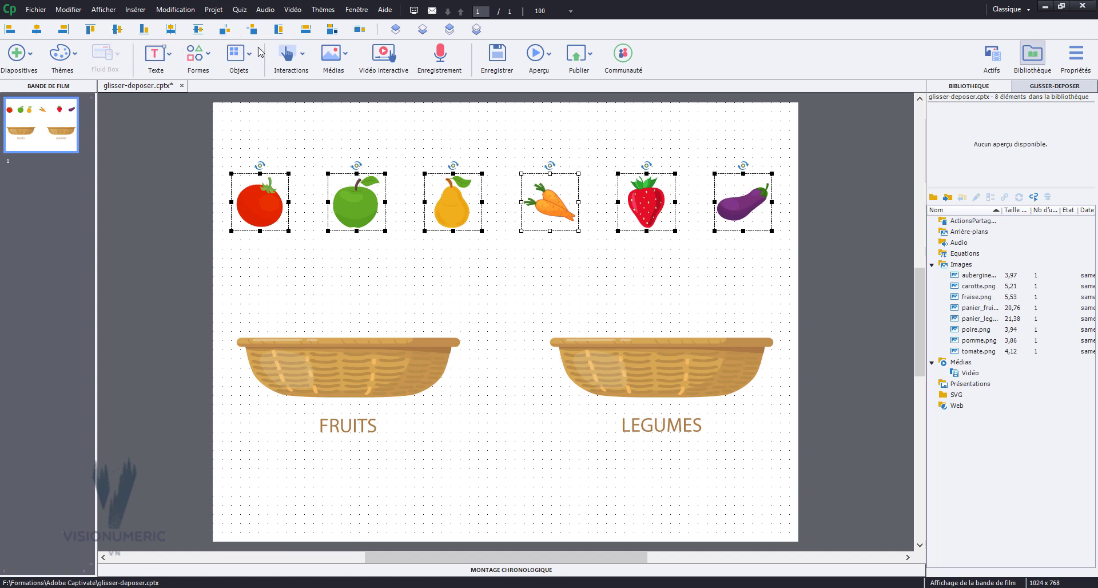
Step: Align the FRUITS and LEGUMES baskets with each other to the middle
click(801, 247)
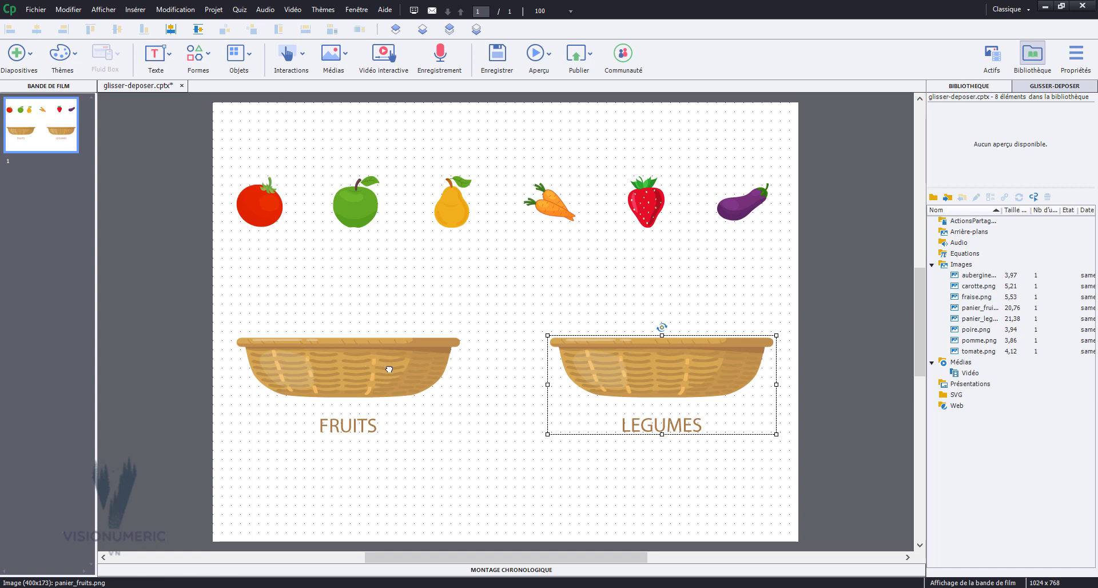
shift+click(389, 368)
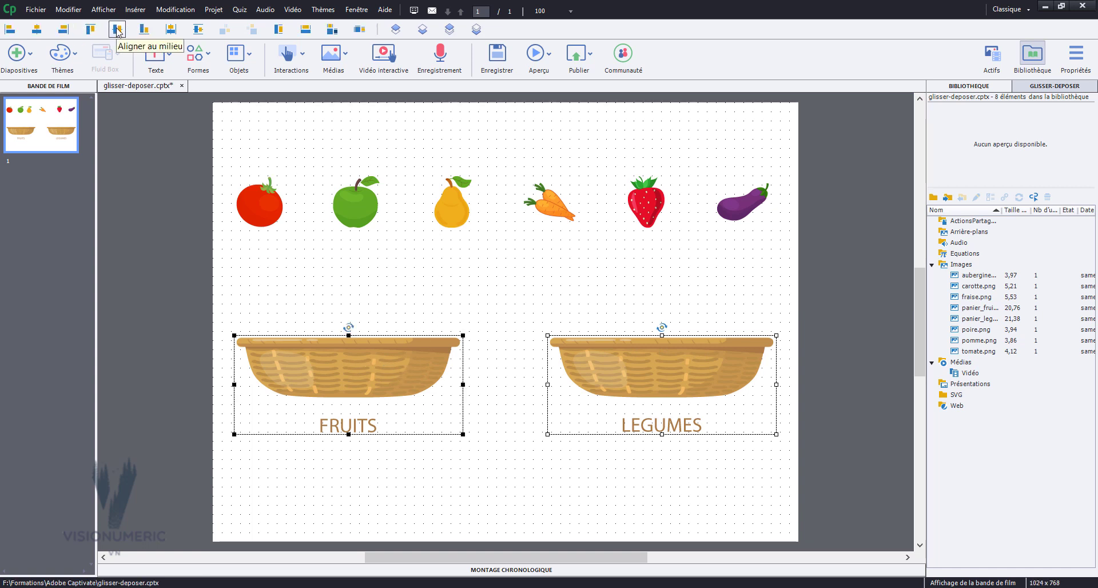
click(472, 288)
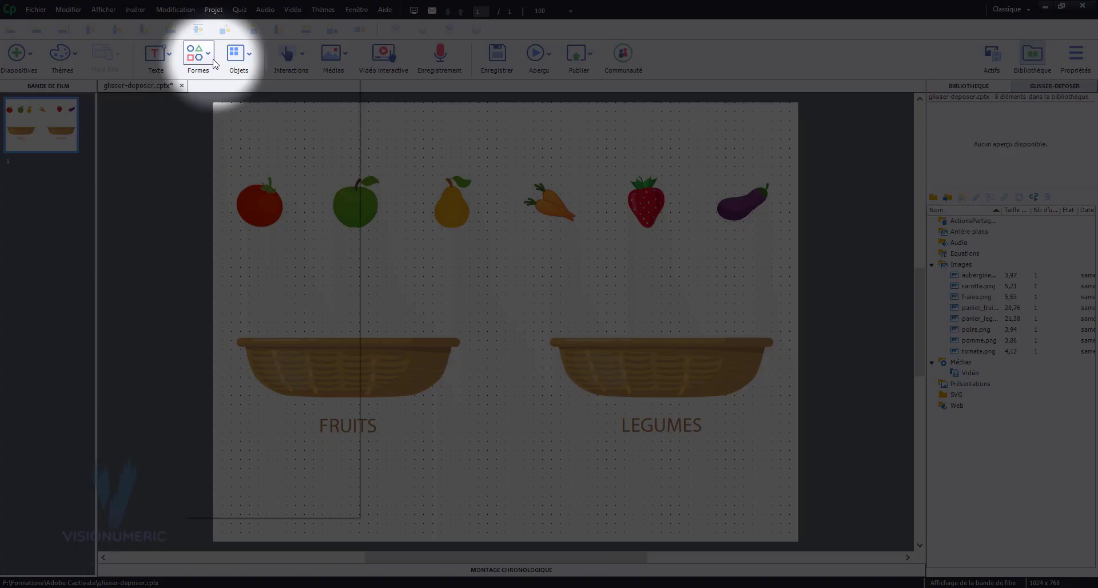
Step: Draw a square smart shape of about 121 × 121 px over the right part of the LEGUMES basket
click(196, 55)
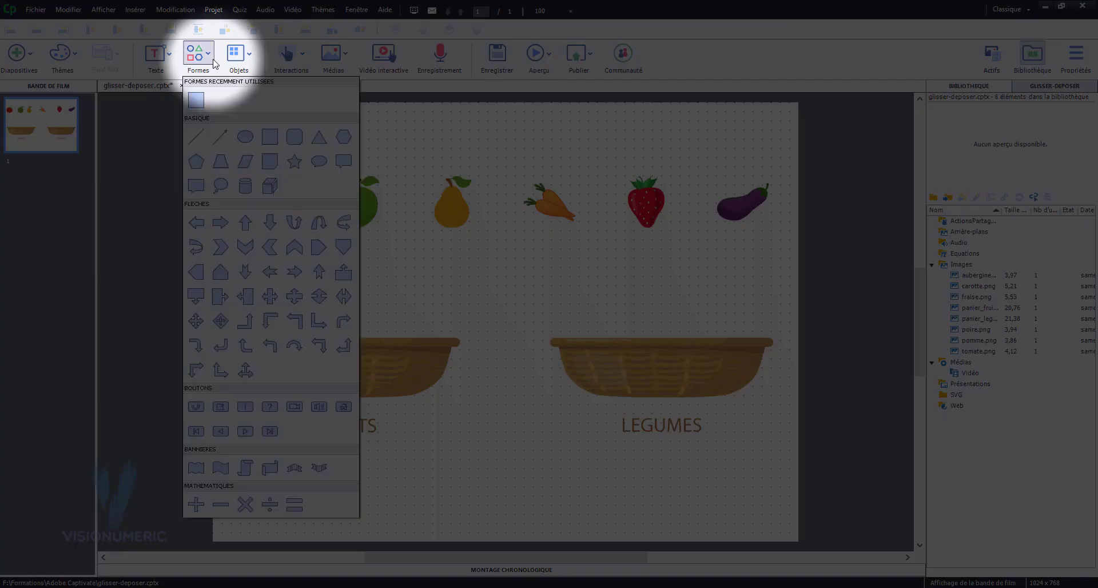
click(196, 101)
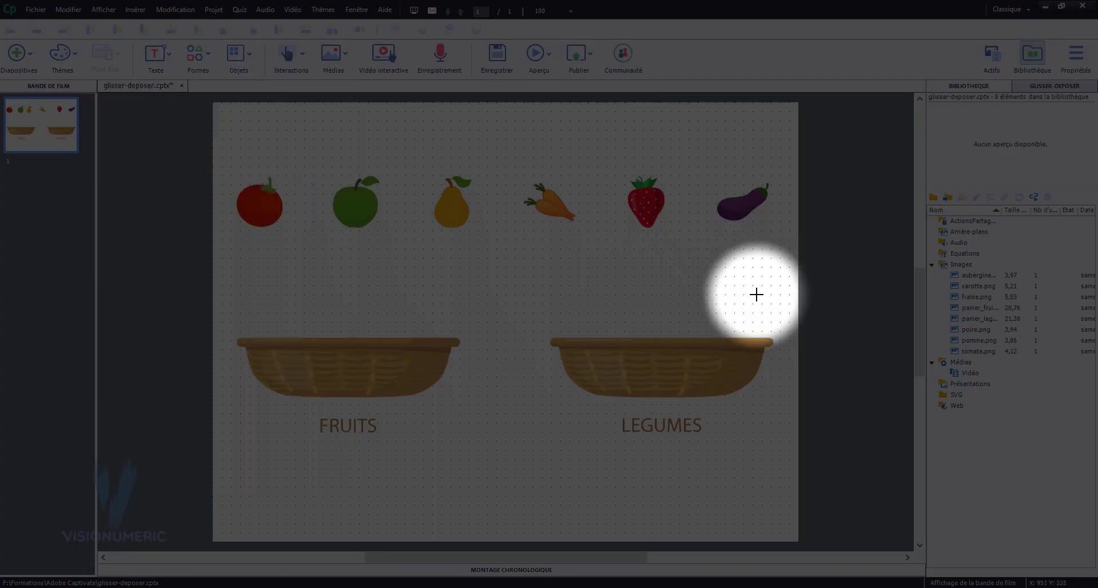
drag(755, 294, 688, 362)
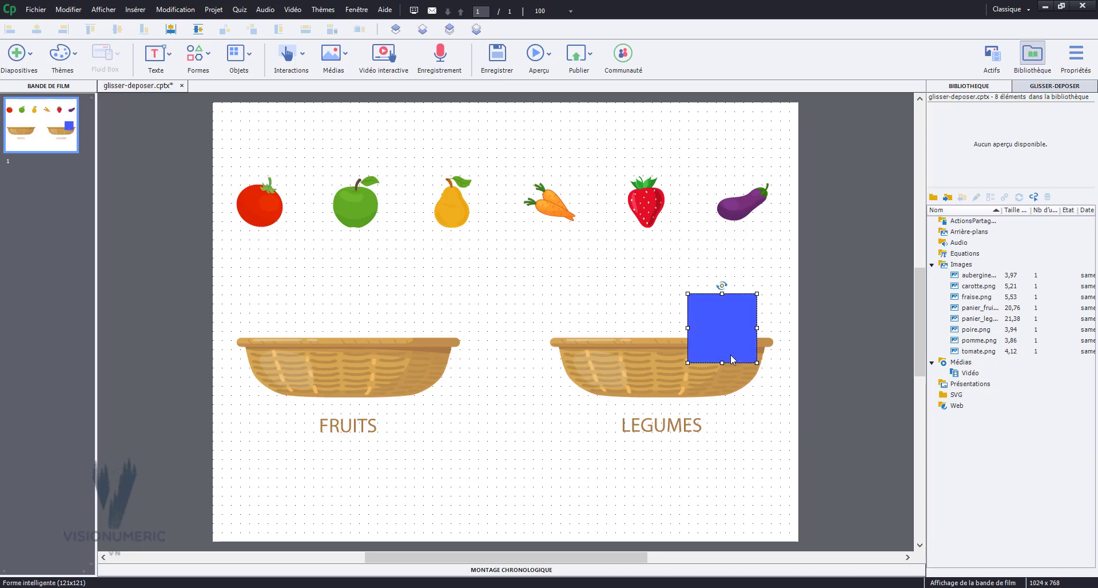
Step: Set the square's fill opacity to 0 %
click(1079, 59)
click(1086, 379)
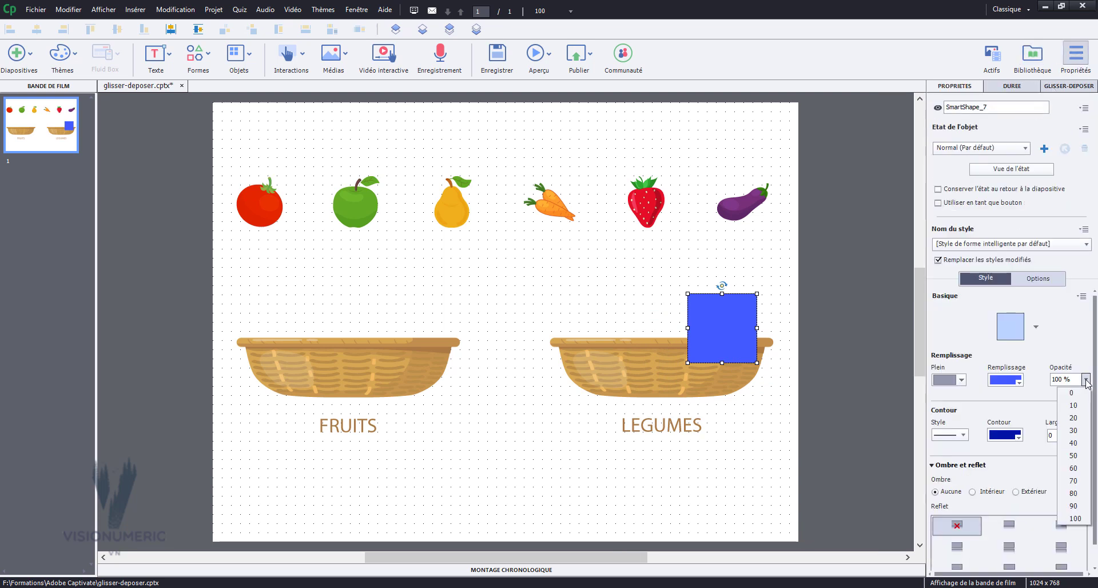
click(1084, 400)
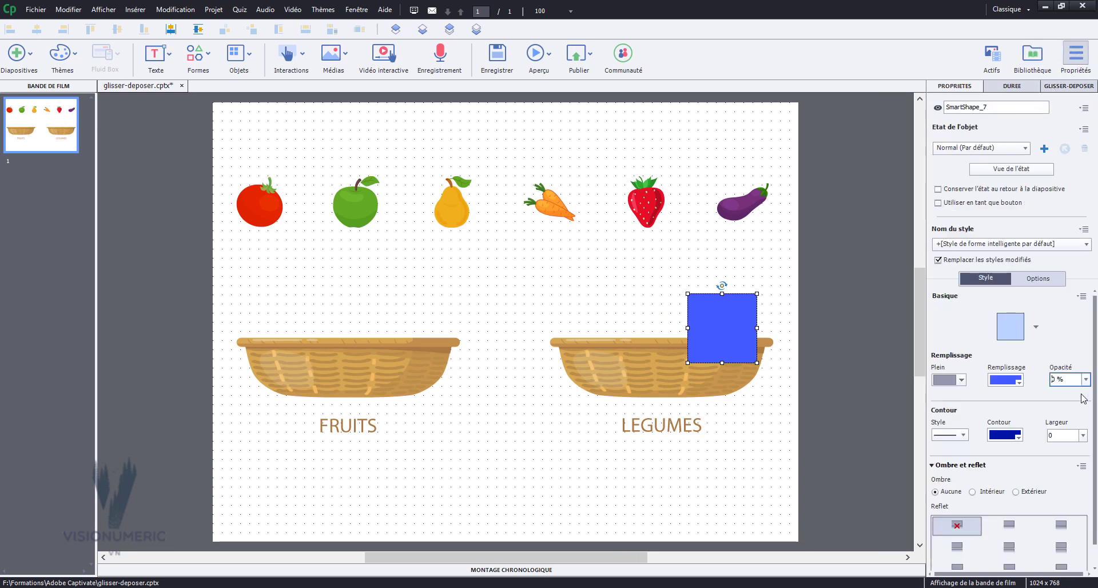
Step: Constrain the square's proportions and set its width to 100
click(1037, 278)
click(957, 401)
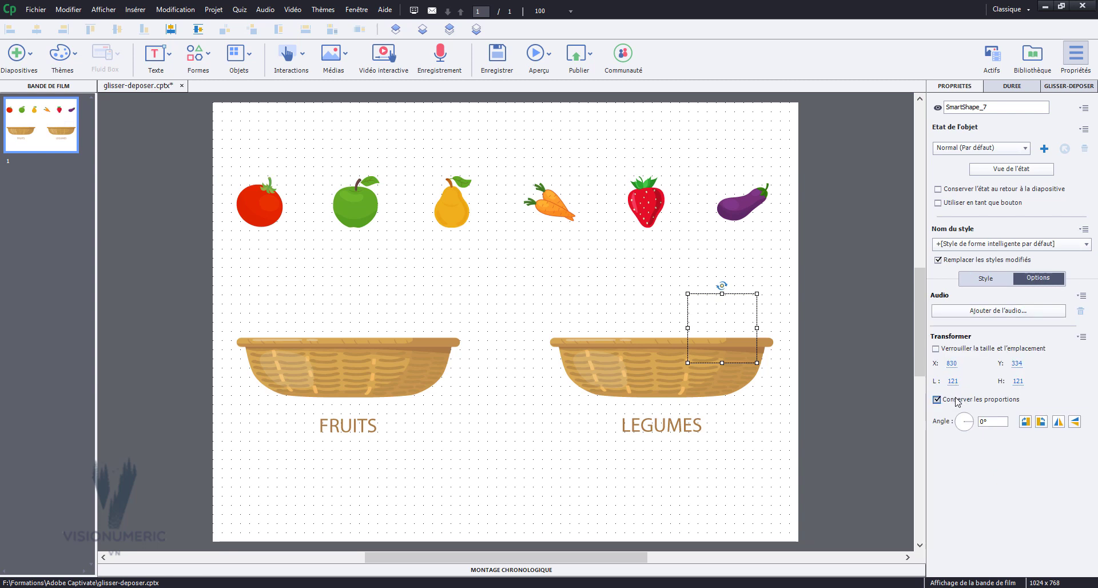
click(958, 381)
text(100)
key(Return)
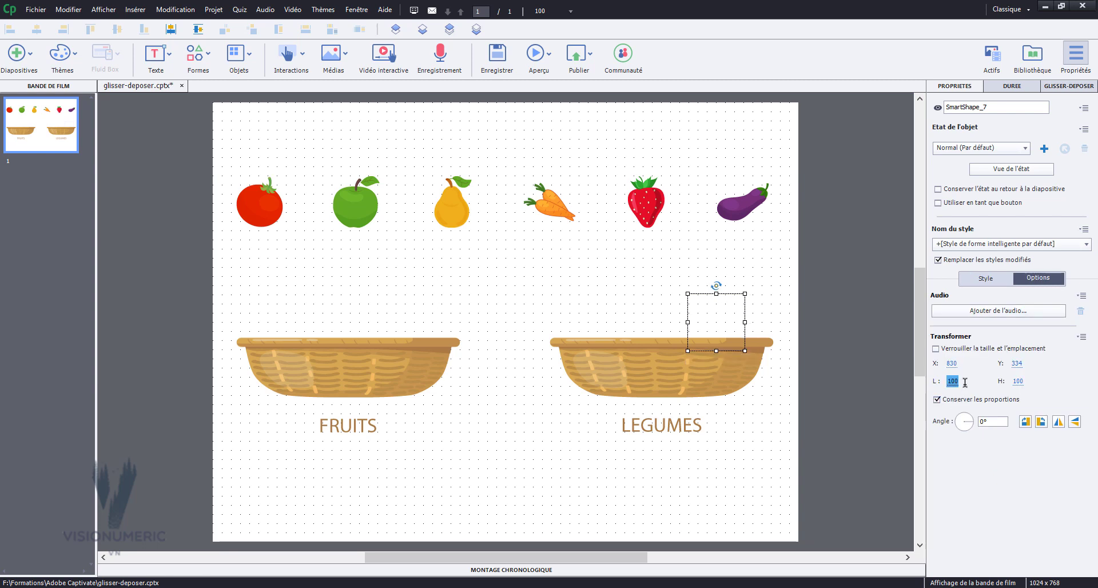
Step: Reposition the transparent square at the right end of the LEGUMES basket and duplicate it twice, spacing the copies across the basket
drag(714, 314, 730, 324)
right_click(729, 328)
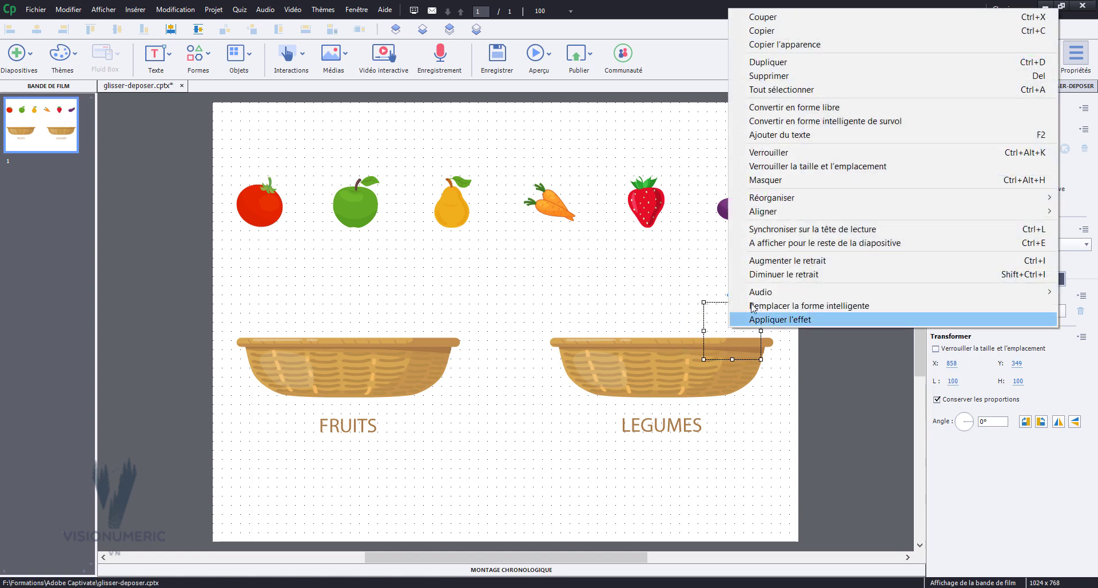
click(768, 61)
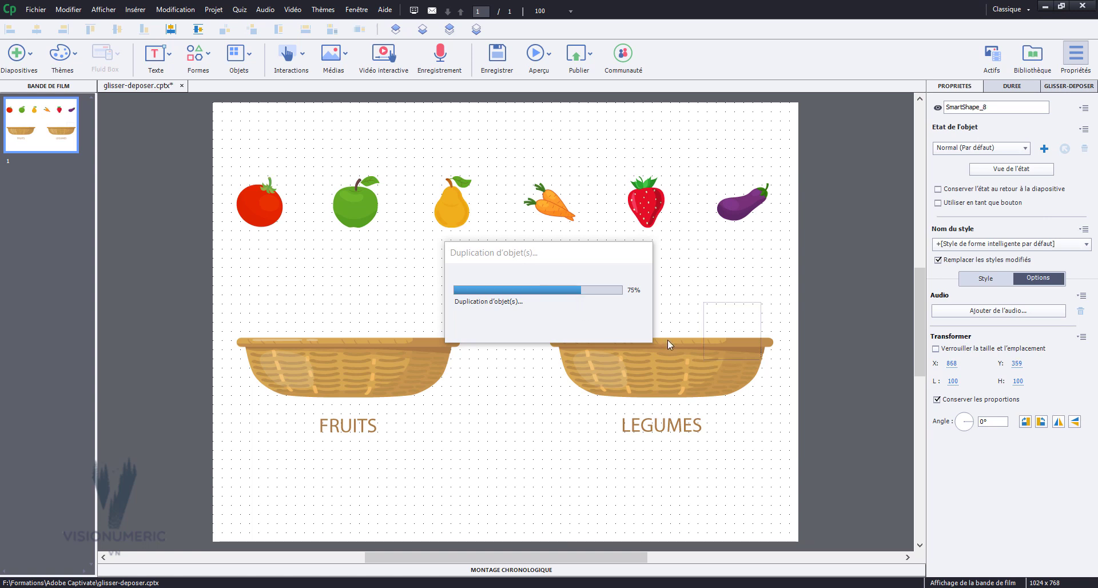
drag(746, 340, 670, 336)
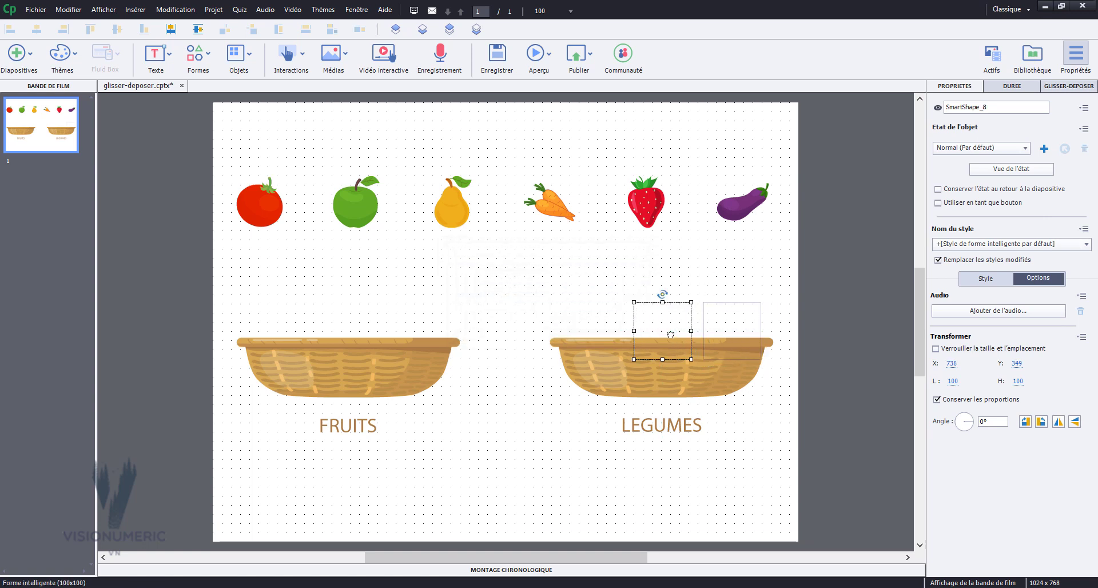
right_click(671, 339)
click(729, 73)
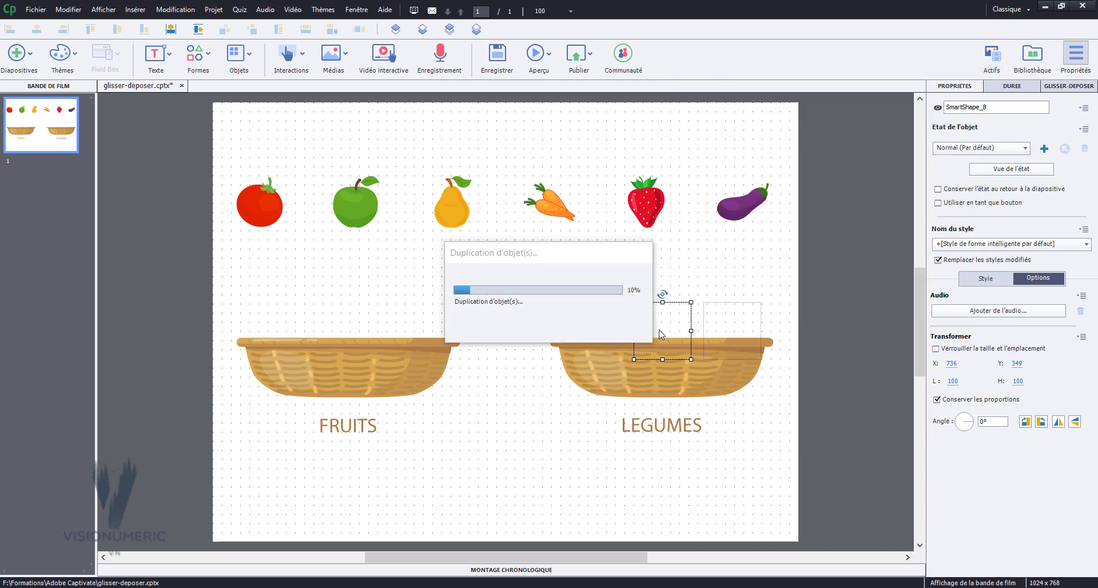
drag(672, 345, 575, 336)
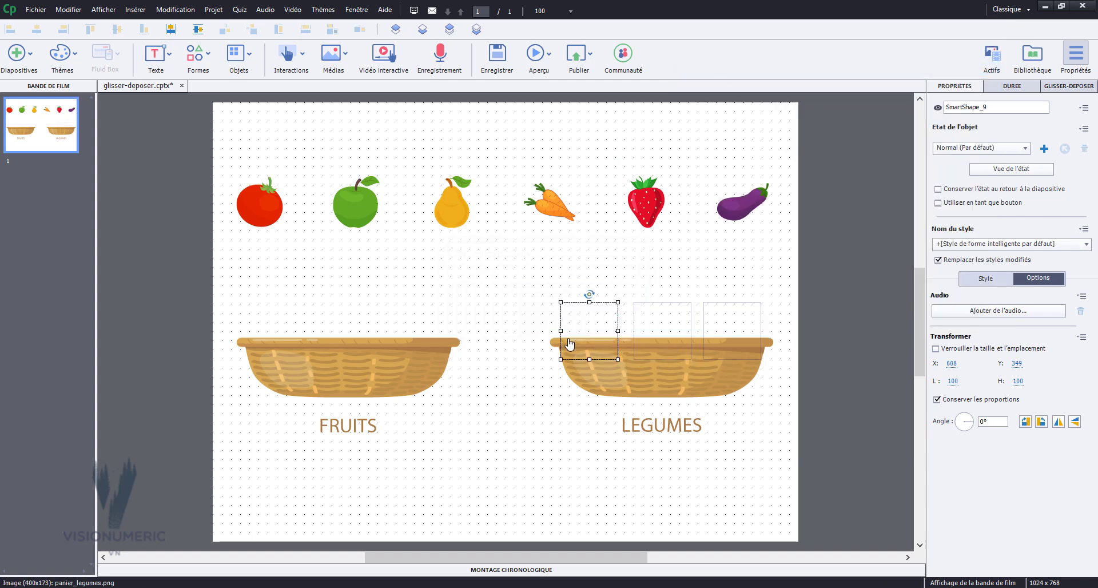
Step: Duplicate the three transparent squares together and place the copies over the FRUITS basket
click(745, 320)
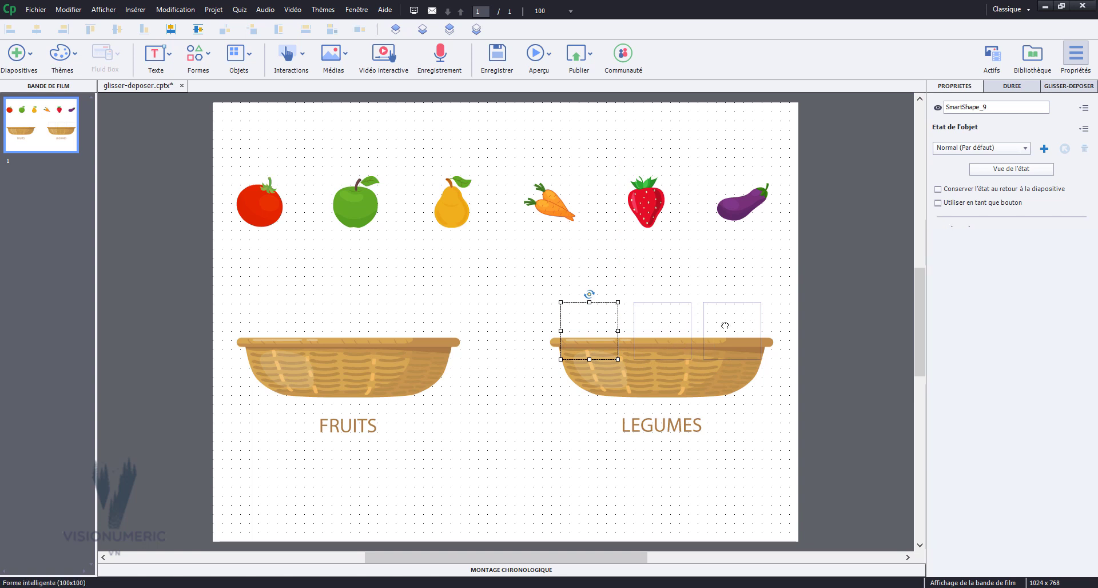
shift+click(734, 332)
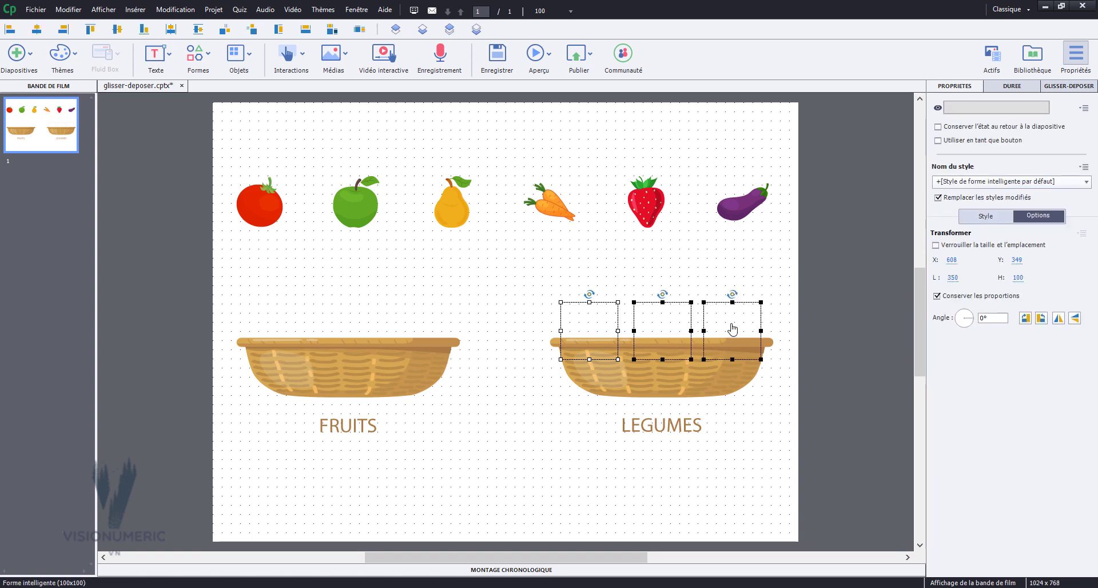
right_click(732, 330)
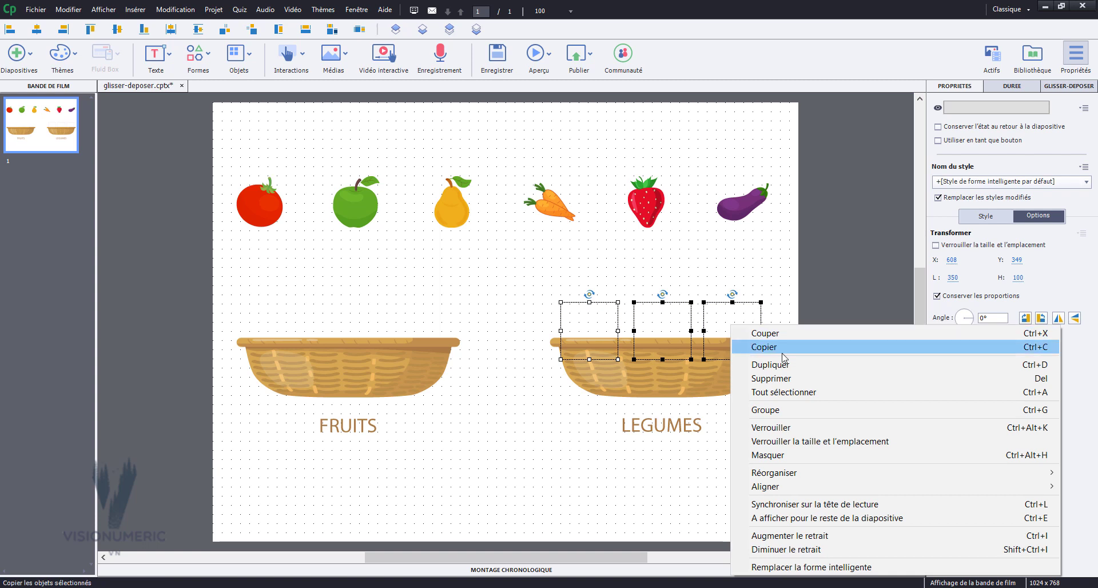
click(755, 366)
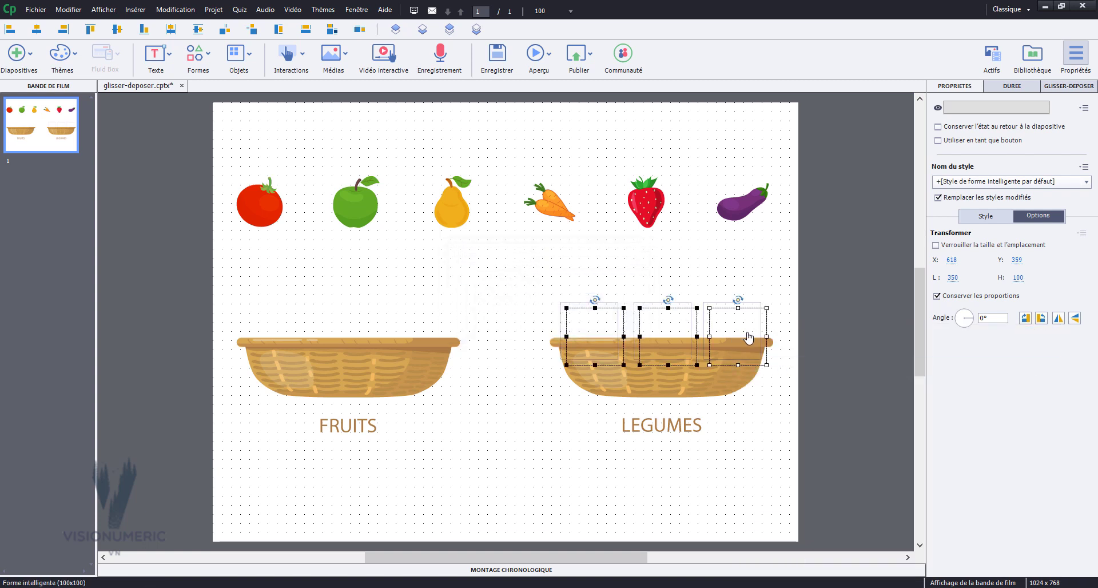
drag(742, 324, 430, 320)
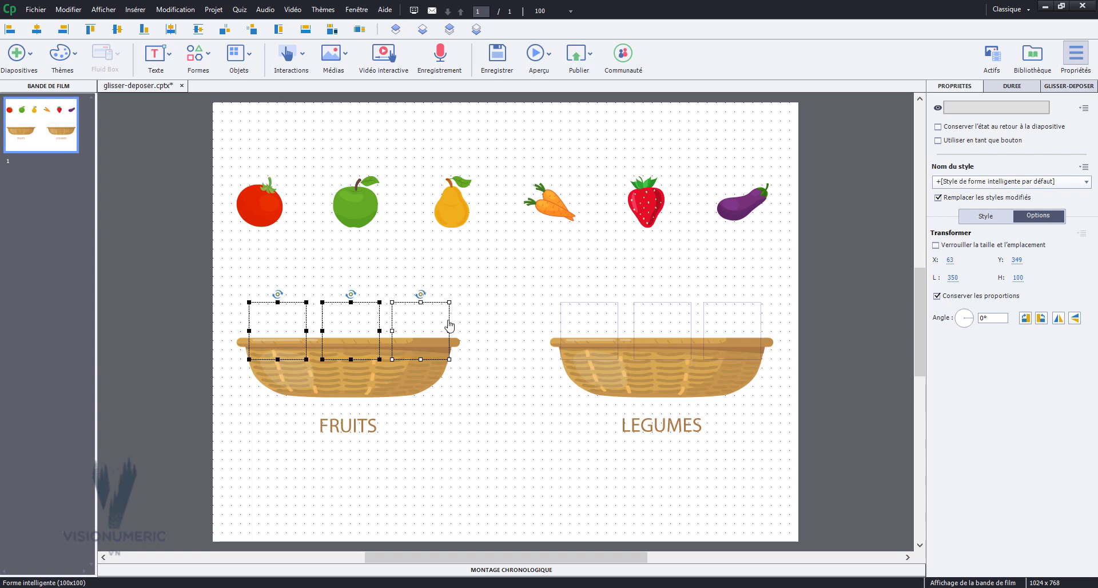
click(515, 330)
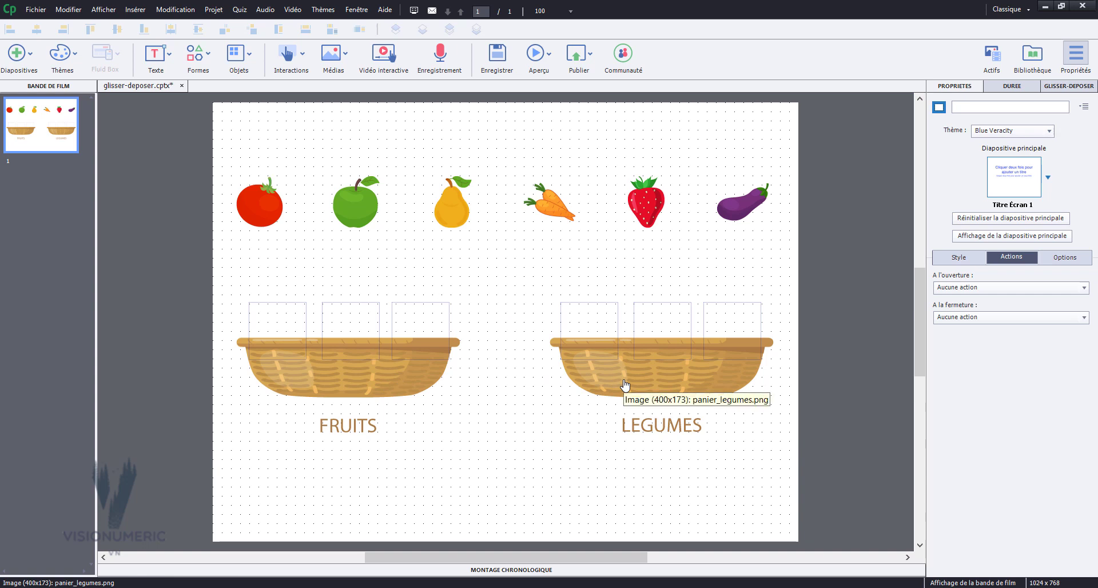
Step: Bring the FRUITS and LEGUMES basket images to the front, over the transparent squares
click(437, 382)
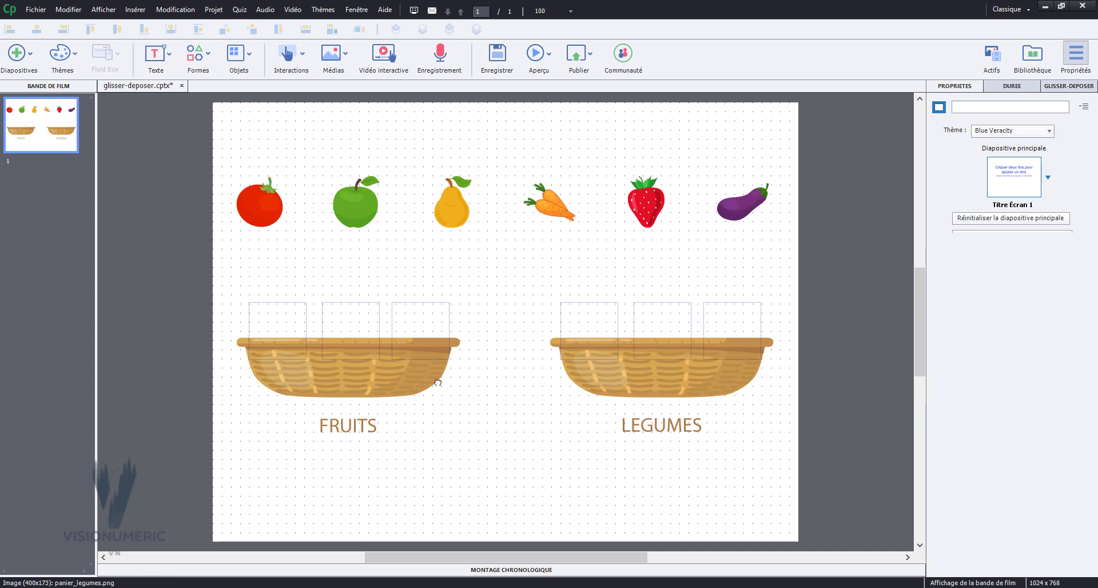
shift+click(404, 390)
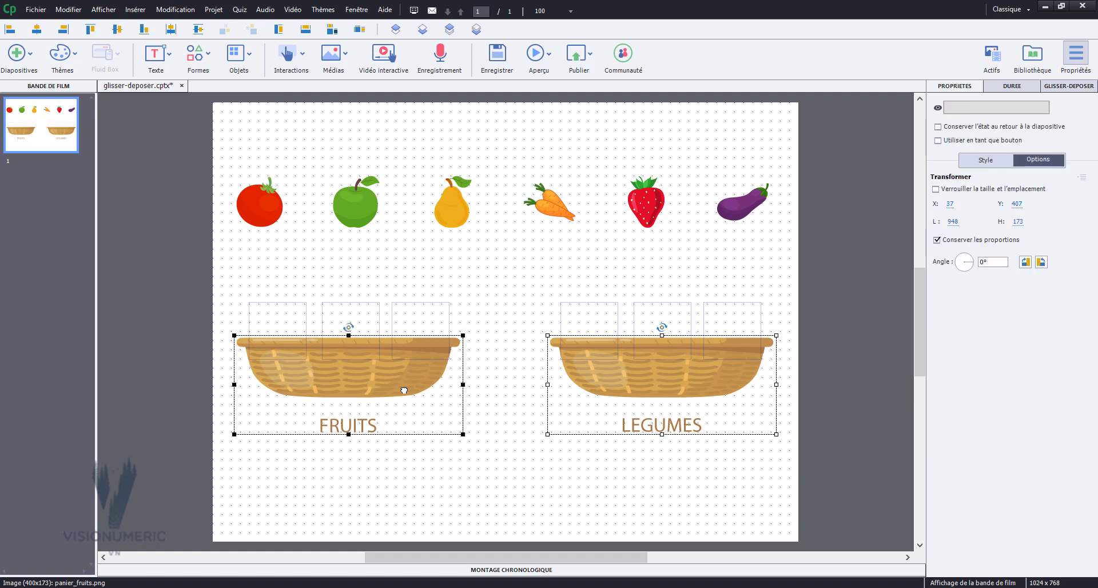
right_click(404, 391)
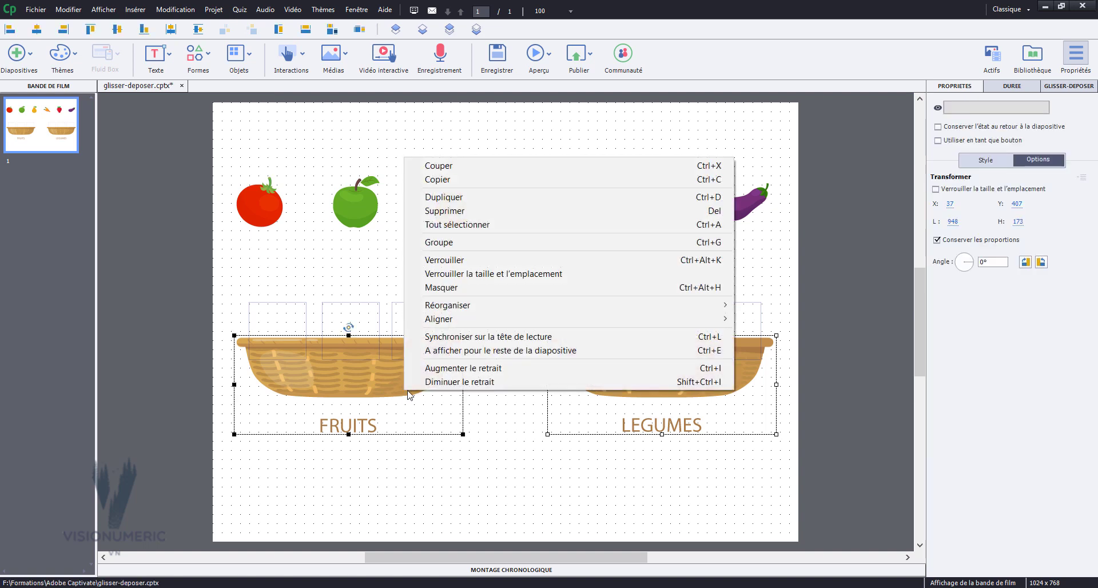
mouse_move(502, 307)
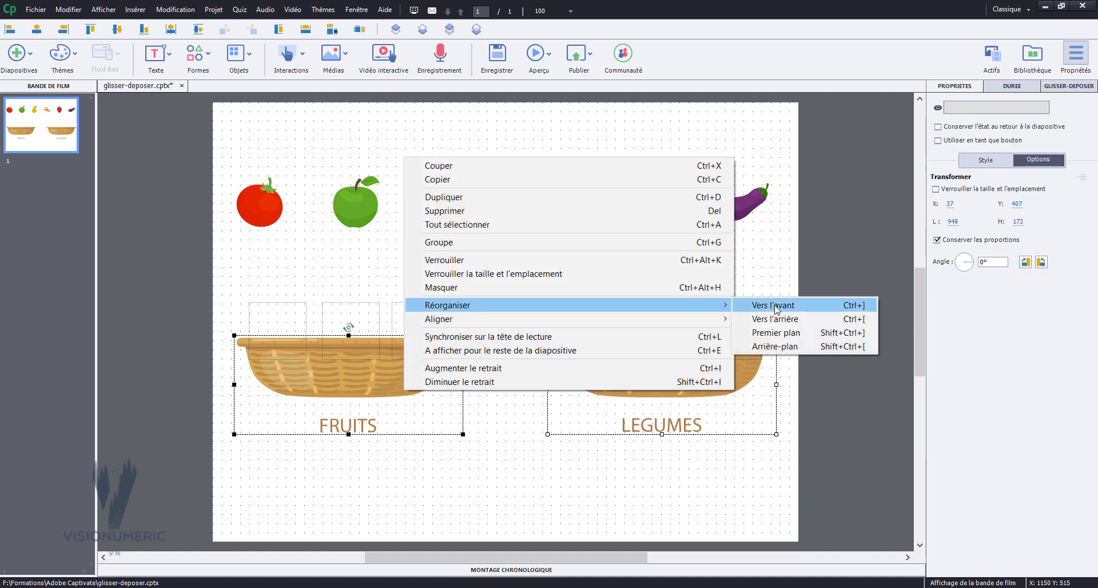
click(776, 332)
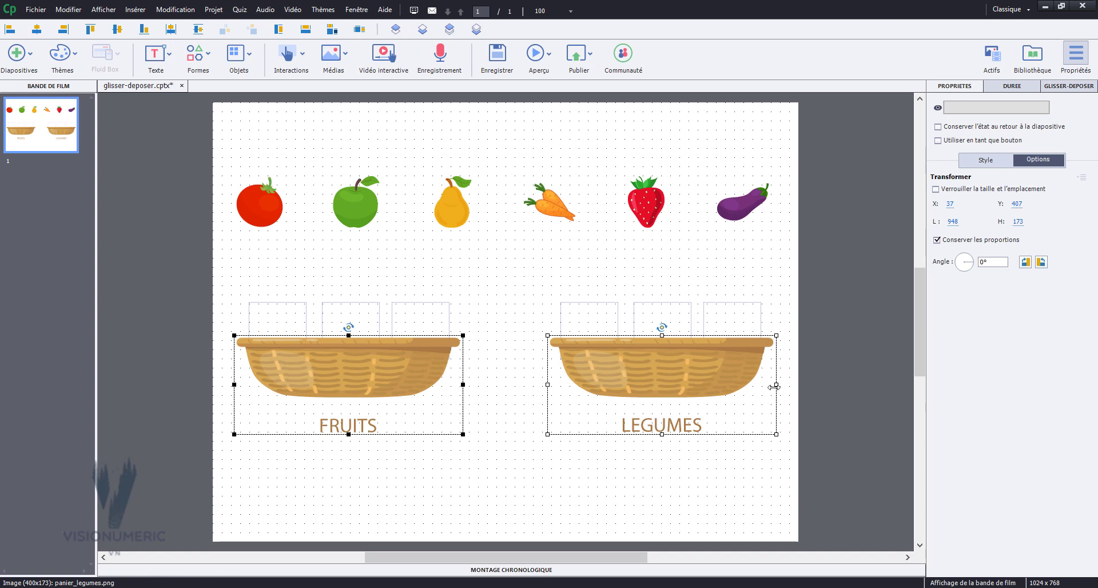
click(826, 350)
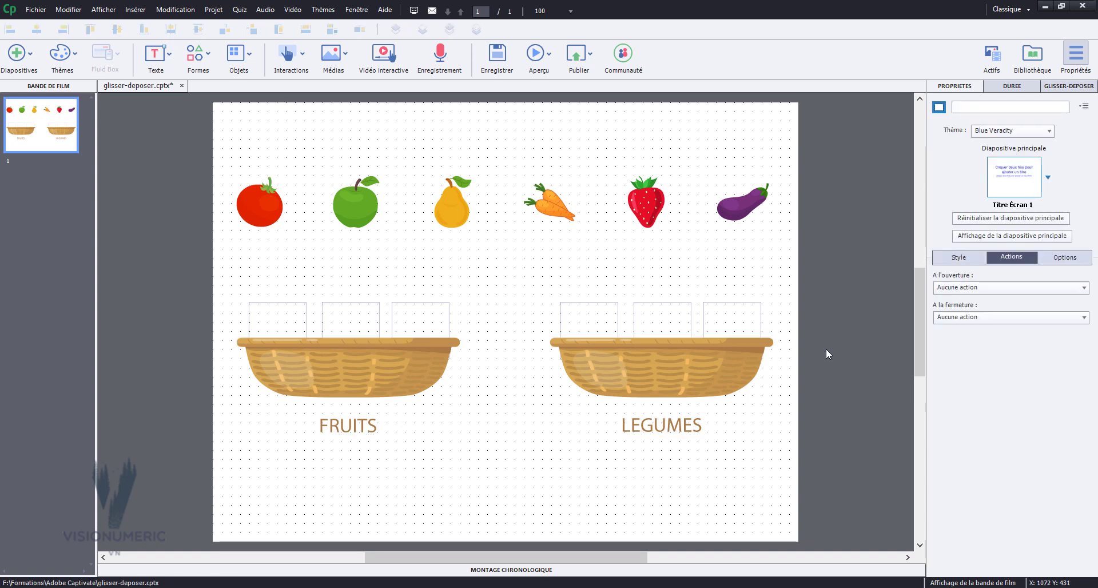
Step: Start a drag-and-drop interaction and add the eggplant, carrots and tomato as drag sources of a new type "groupe_legumes"
click(301, 55)
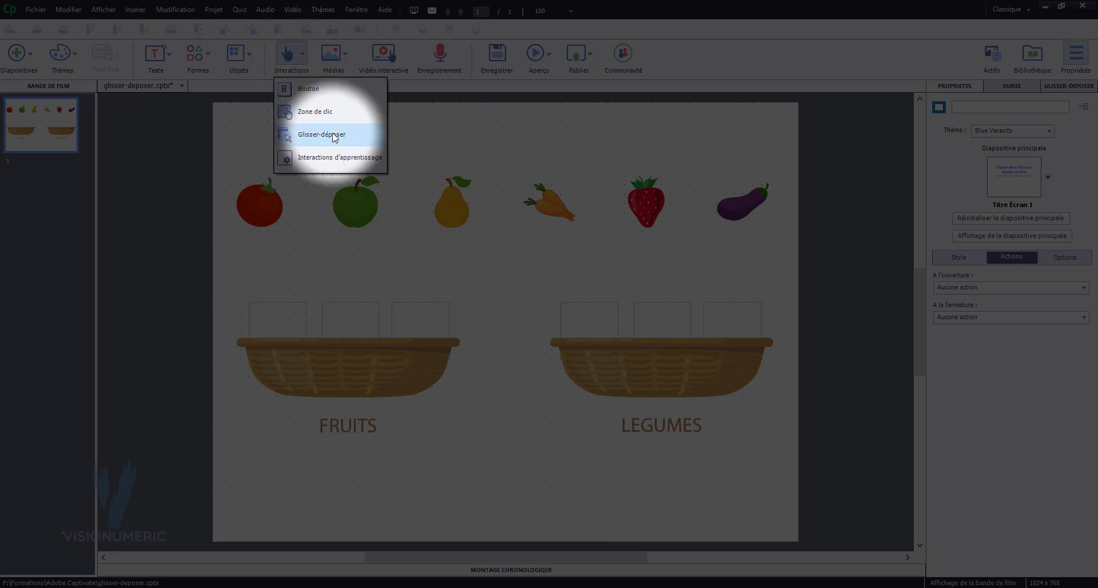
click(335, 136)
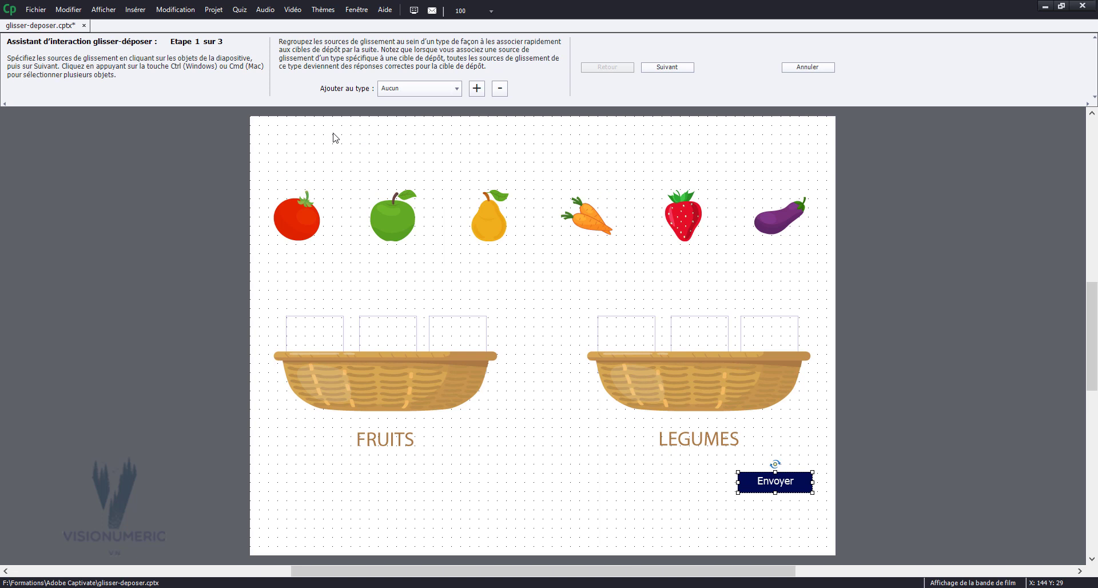
click(766, 228)
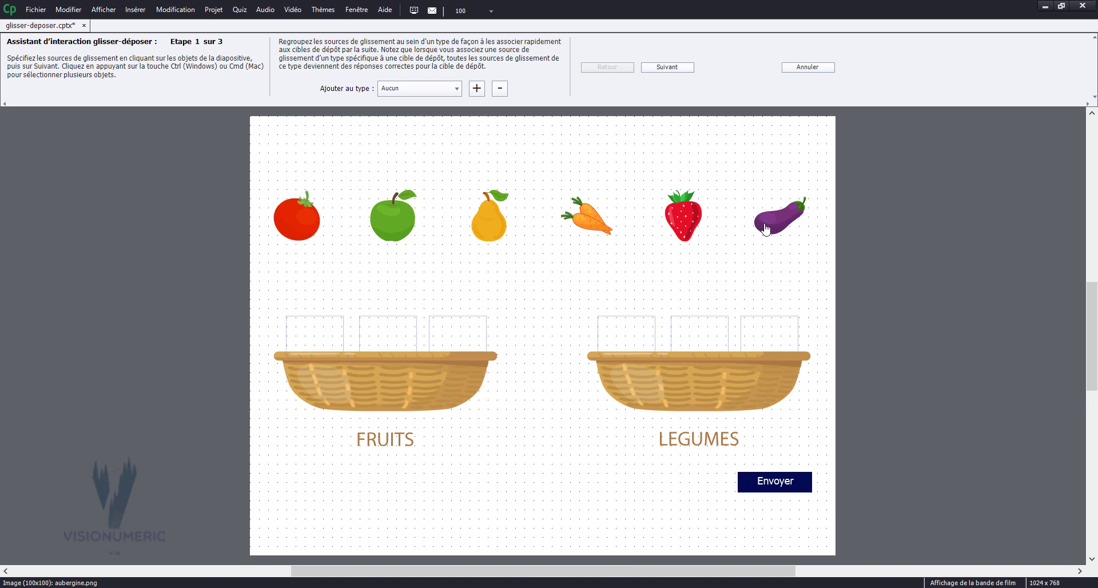
click(764, 223)
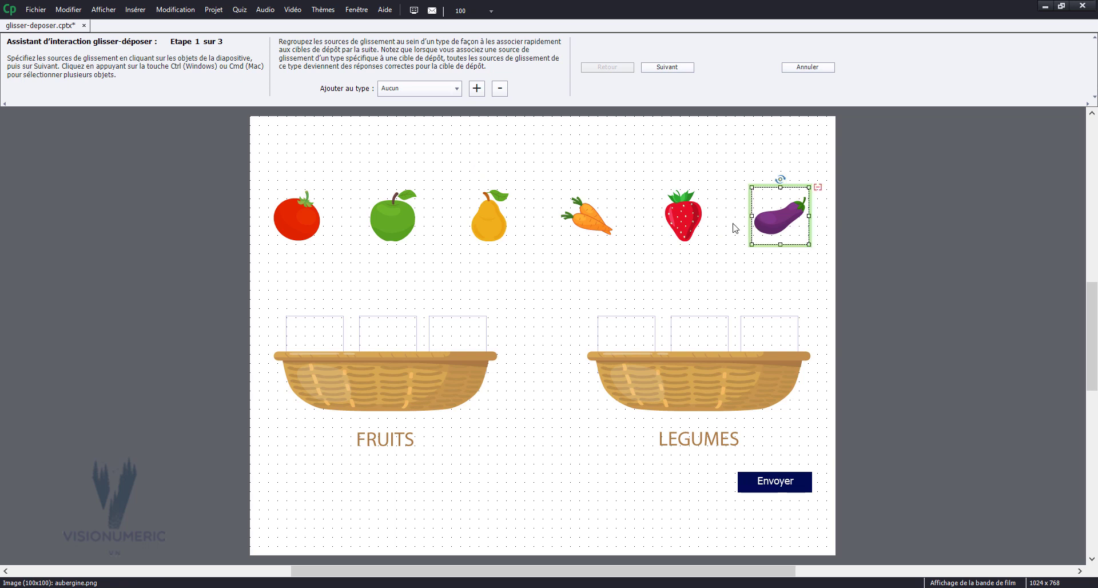
click(311, 225)
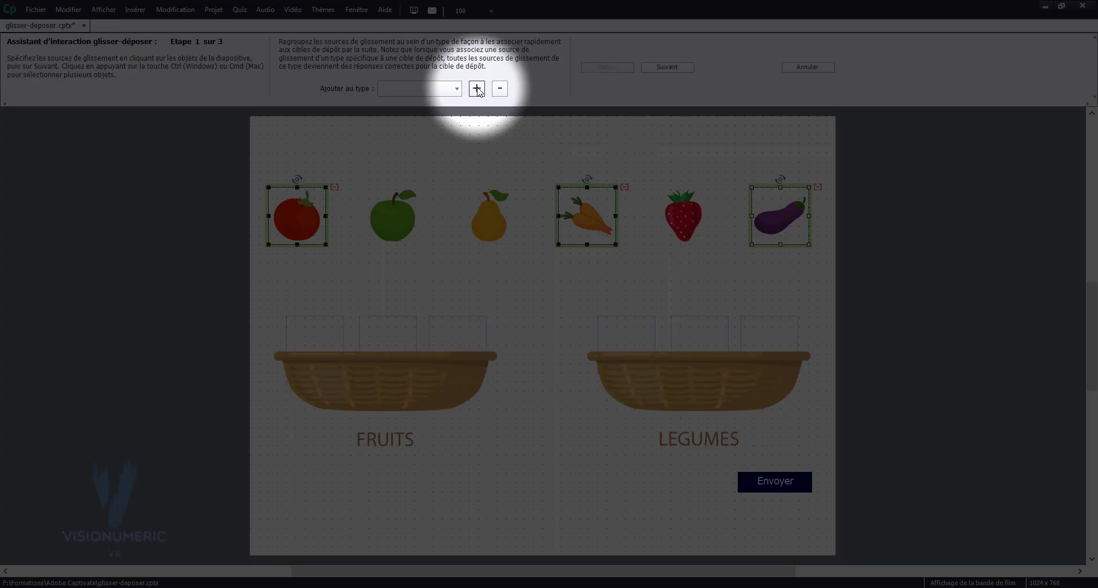
click(476, 88)
double_click(537, 121)
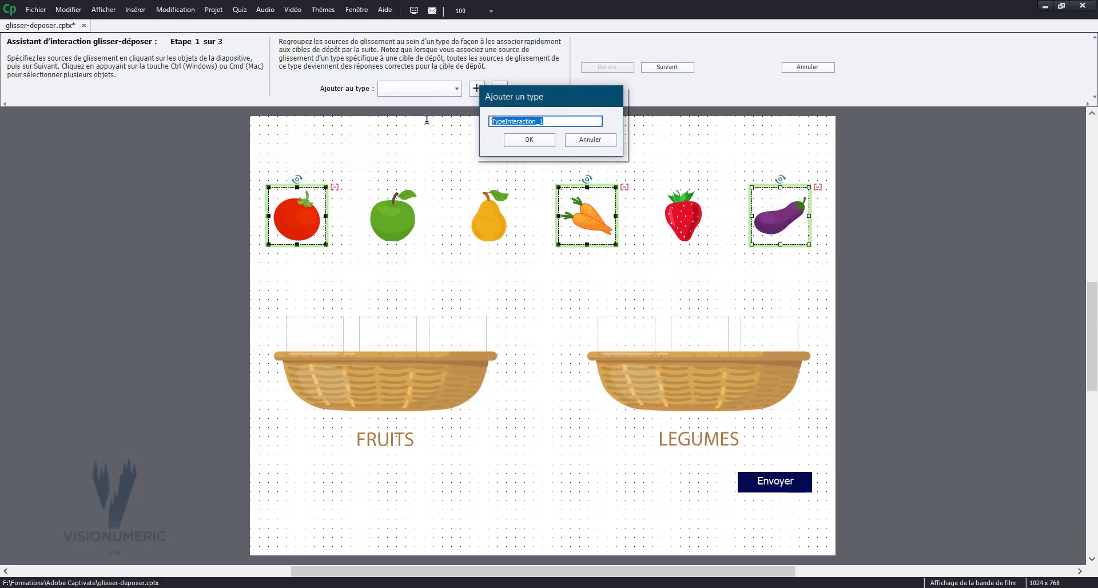
text(groupe_legumes)
click(525, 139)
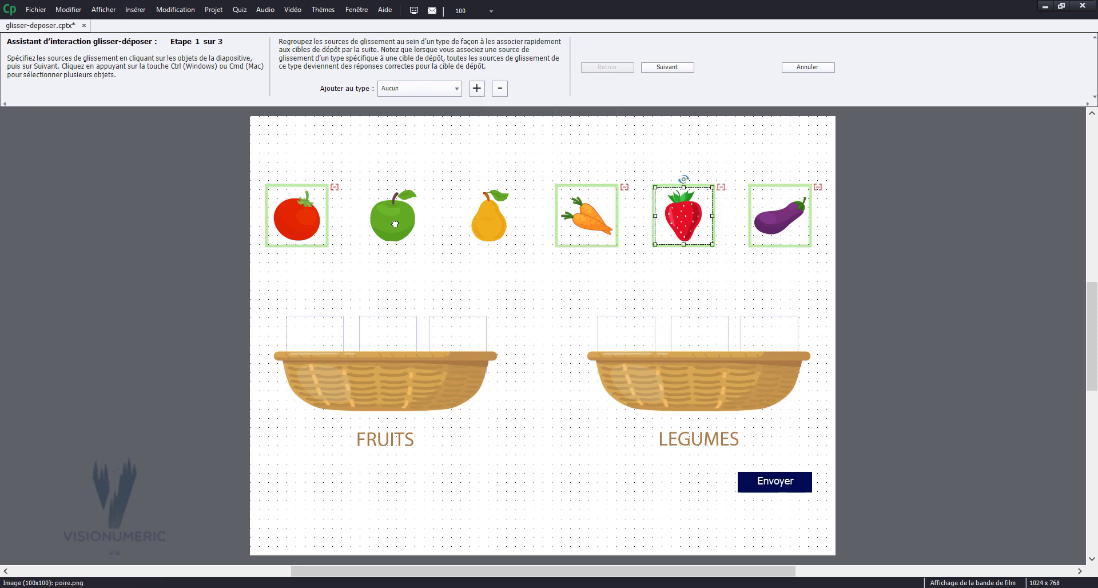
Step: Add the strawberry, pear and apple as drag sources of a new type "groupe_fruits"
ctrl+click(489, 218)
ctrl+click(395, 224)
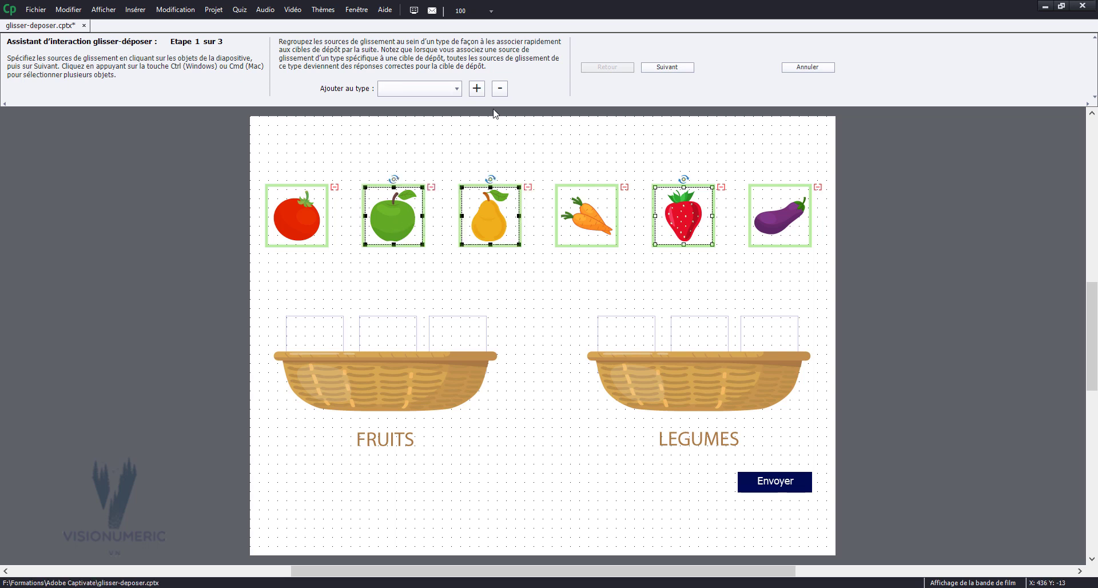
click(476, 88)
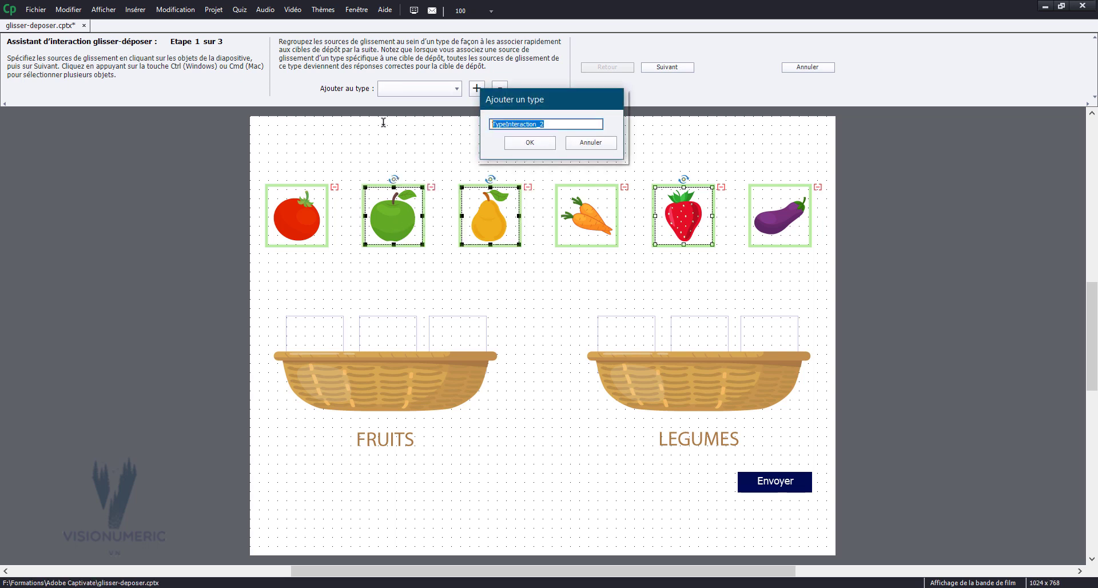
text(groupe_fruits)
click(529, 139)
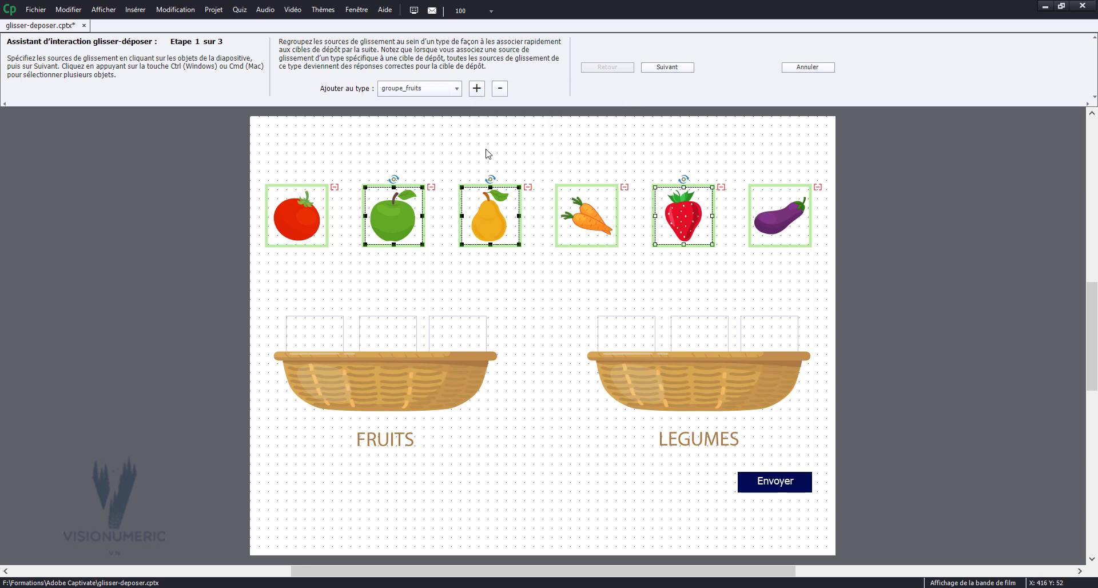
Step: Proceed to the drop targets and assign the three squares over the LEGUMES basket to a new type "panier_legumes"
click(667, 67)
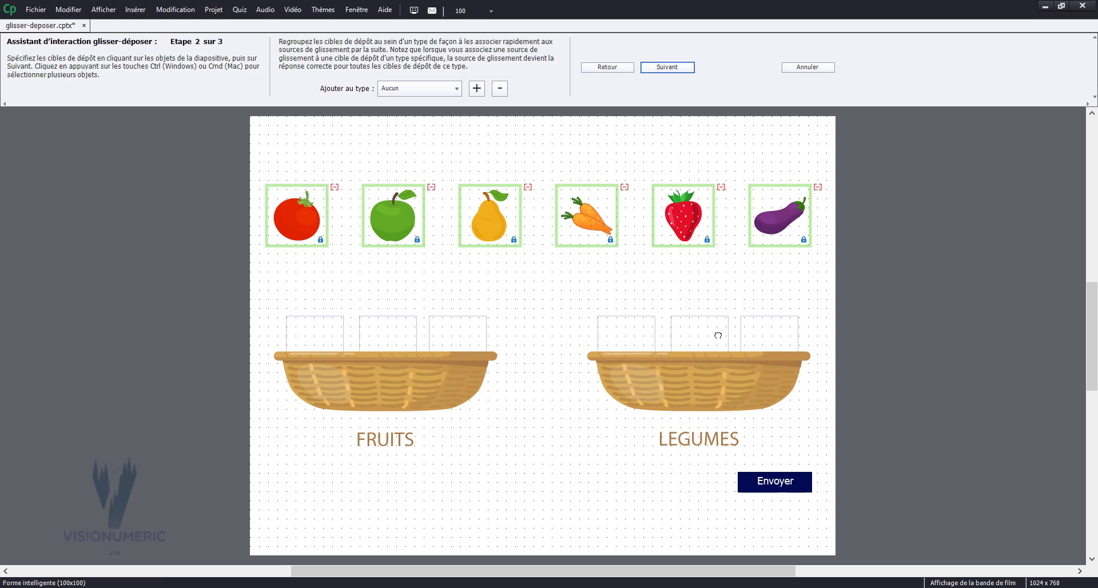
click(768, 338)
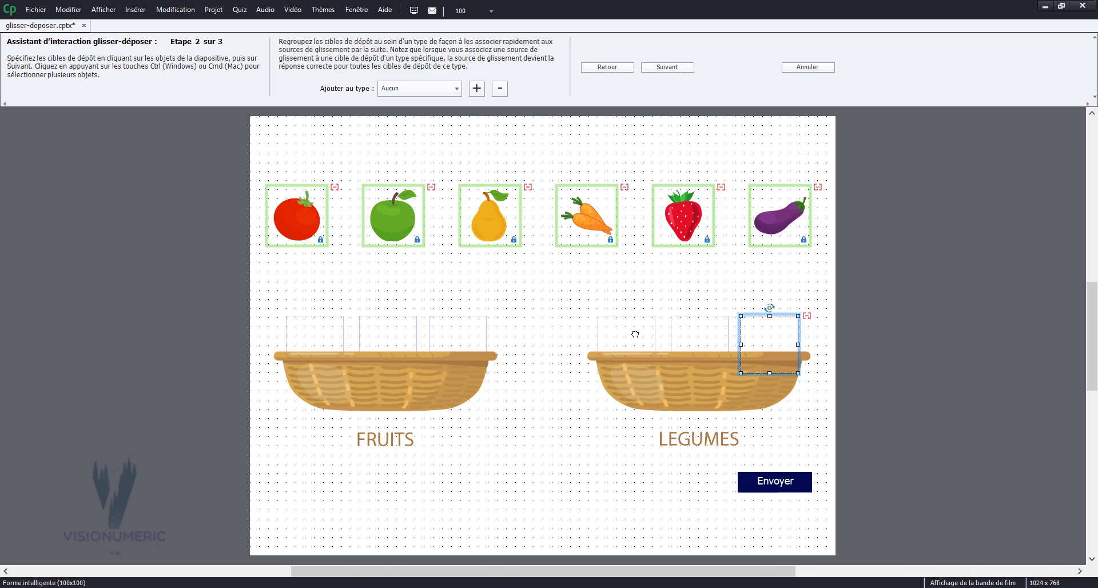
ctrl+click(699, 335)
ctrl+click(635, 334)
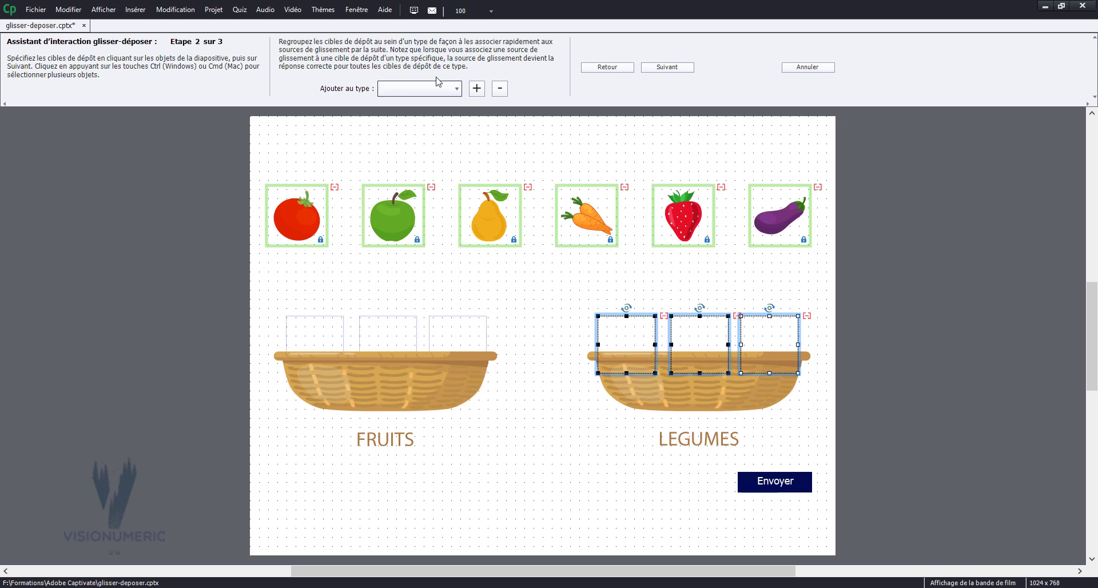
click(477, 88)
drag(559, 122, 428, 121)
text(panier_legumes)
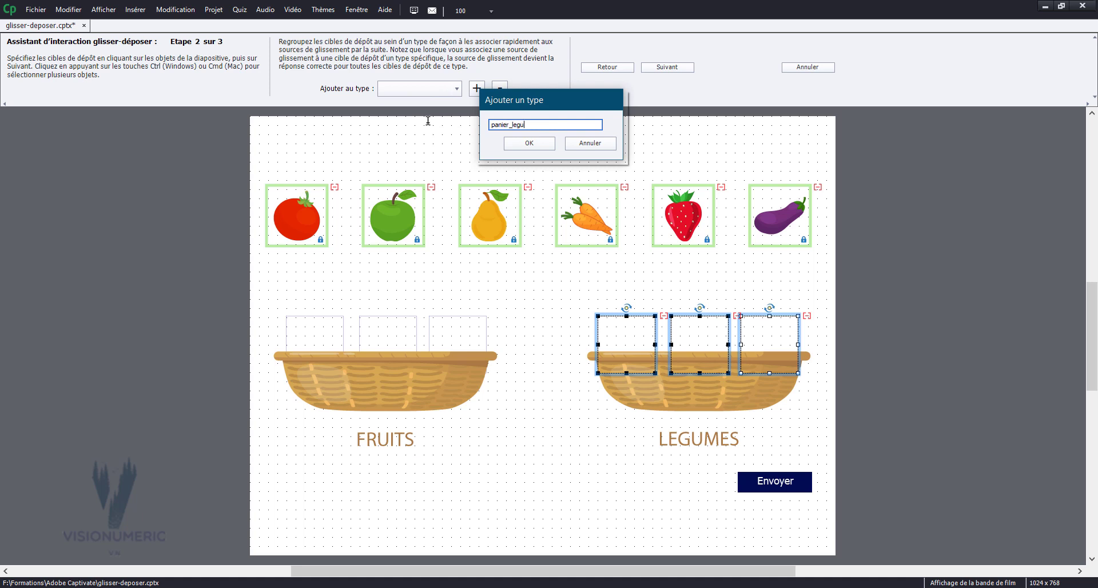
click(542, 143)
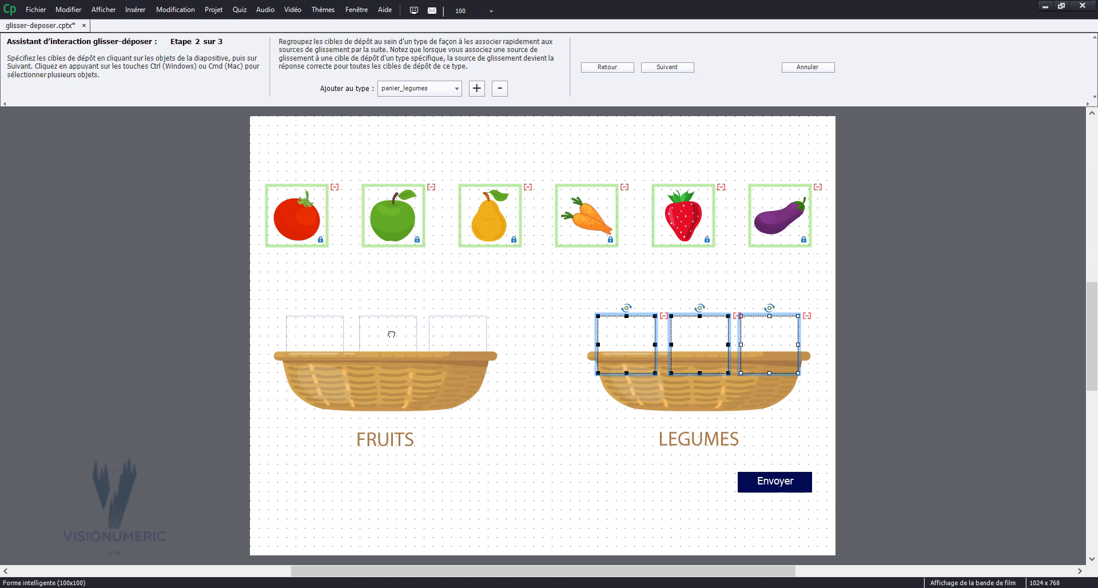
Step: Assign the three squares over the FRUITS basket to a new drop target type "panier_fruits"
click(458, 335)
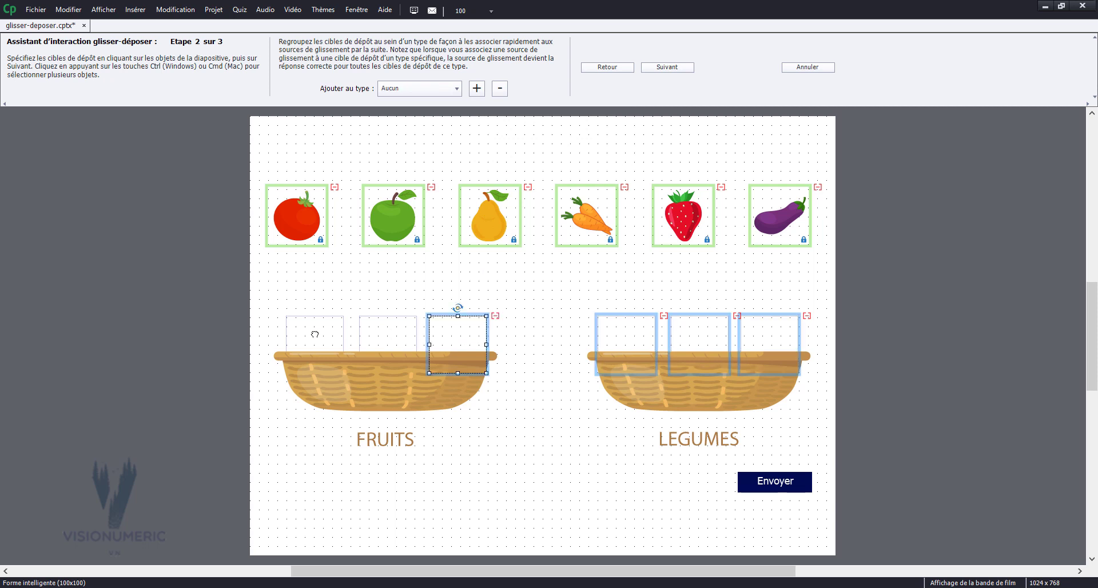
ctrl+click(388, 337)
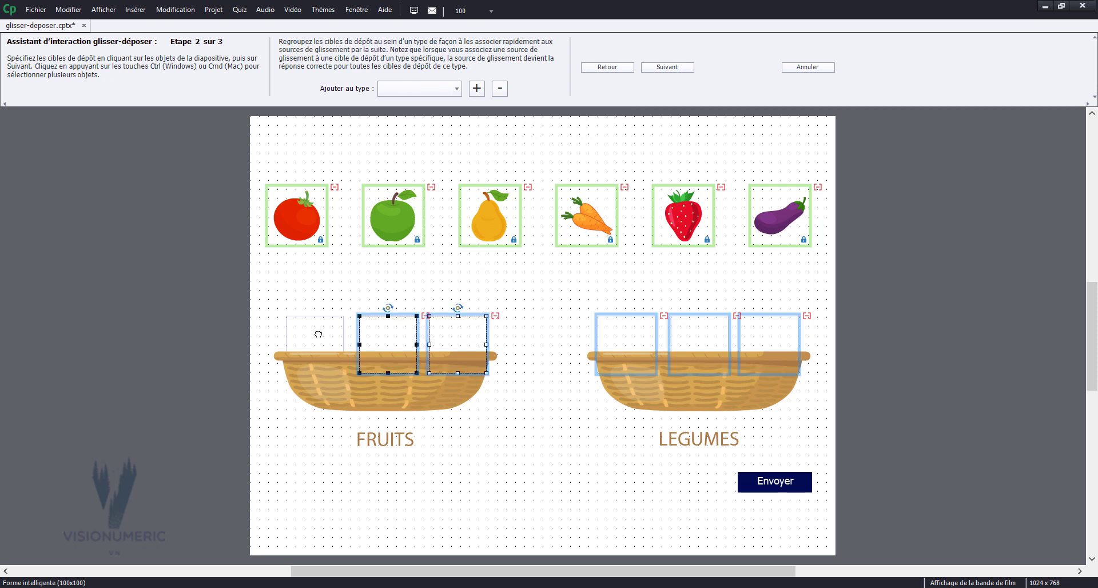
ctrl+click(317, 334)
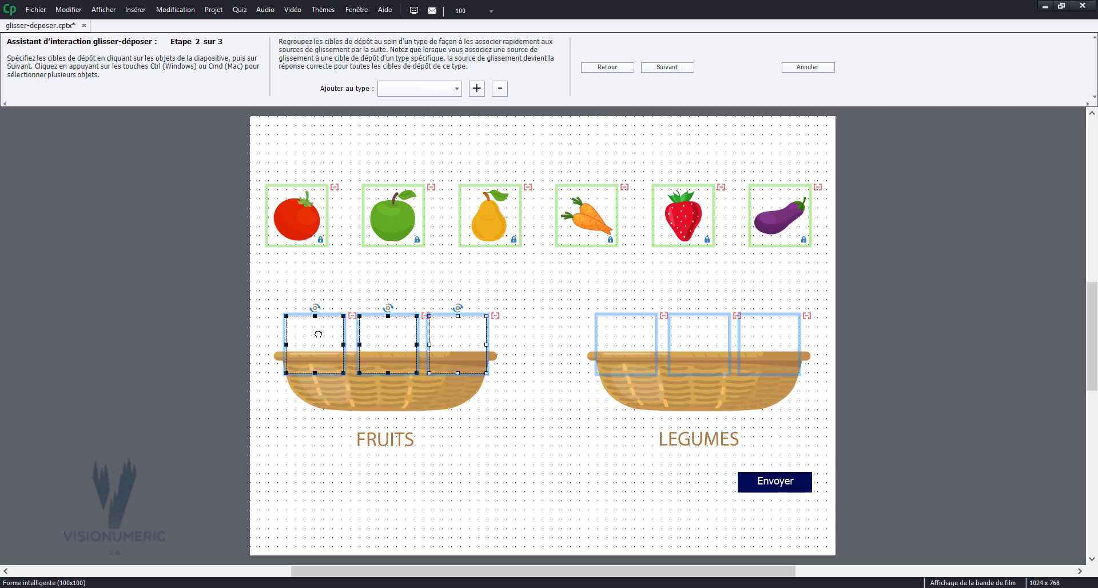
click(478, 91)
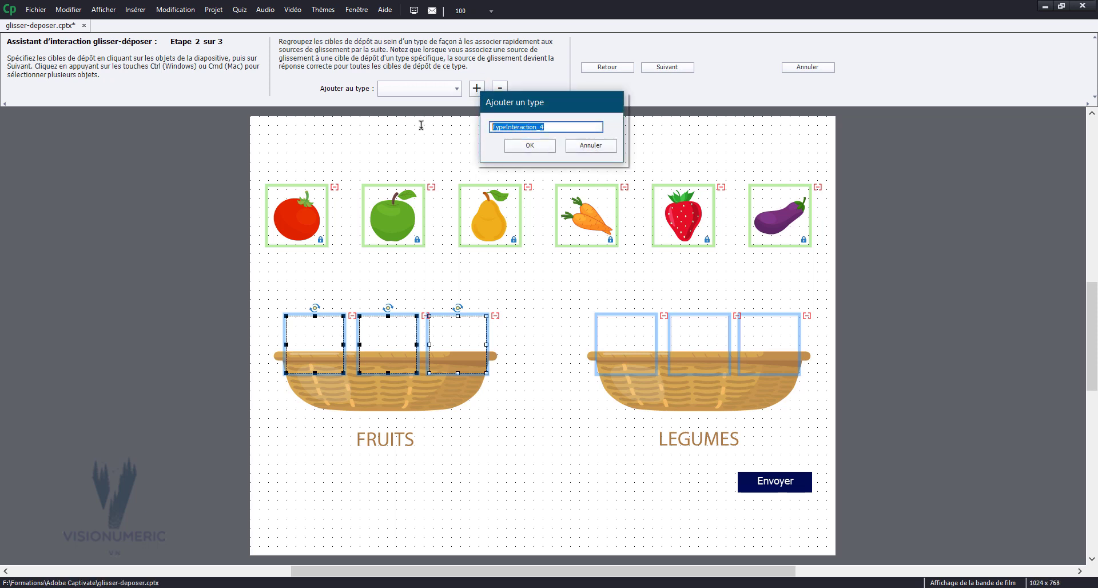
text(panier_fruits)
click(533, 146)
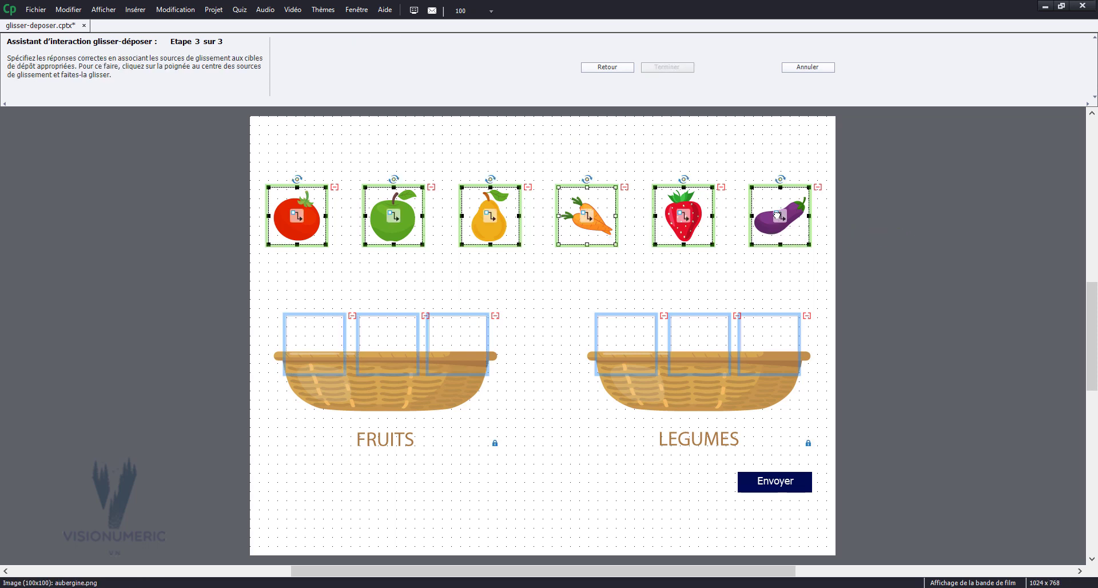
Step: Link the vegetables to the LEGUMES drop targets and the fruits to the FRUITS drop targets, and finish the interaction wizard
drag(779, 216, 713, 346)
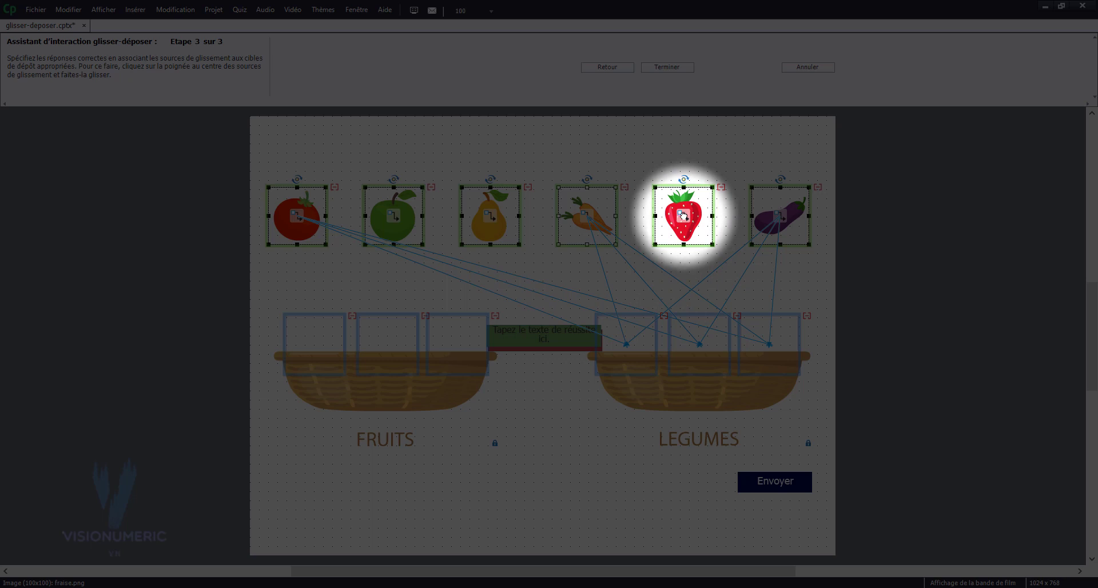
drag(683, 215, 409, 350)
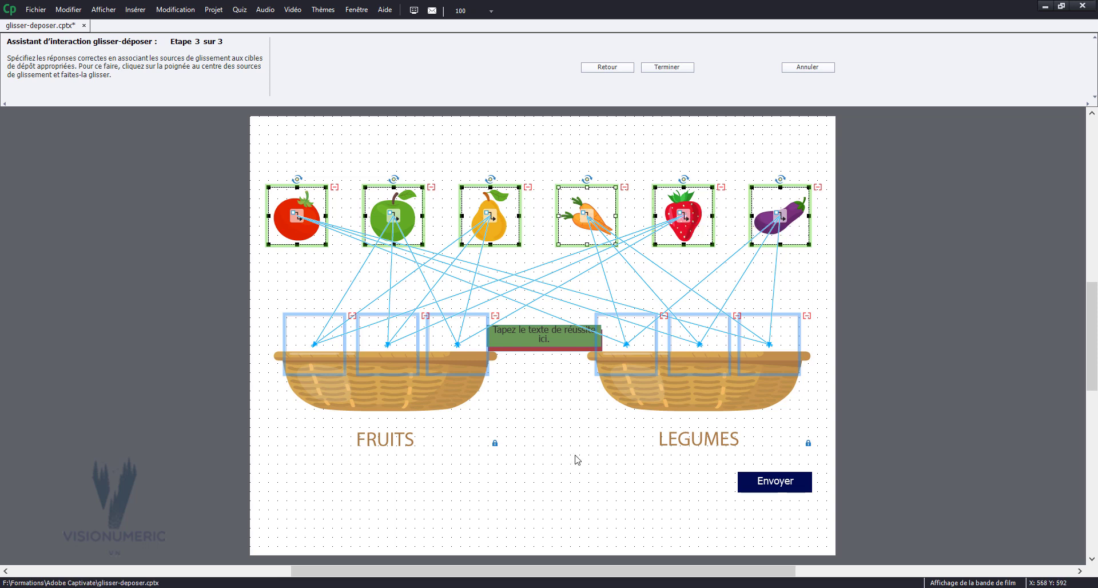
click(679, 68)
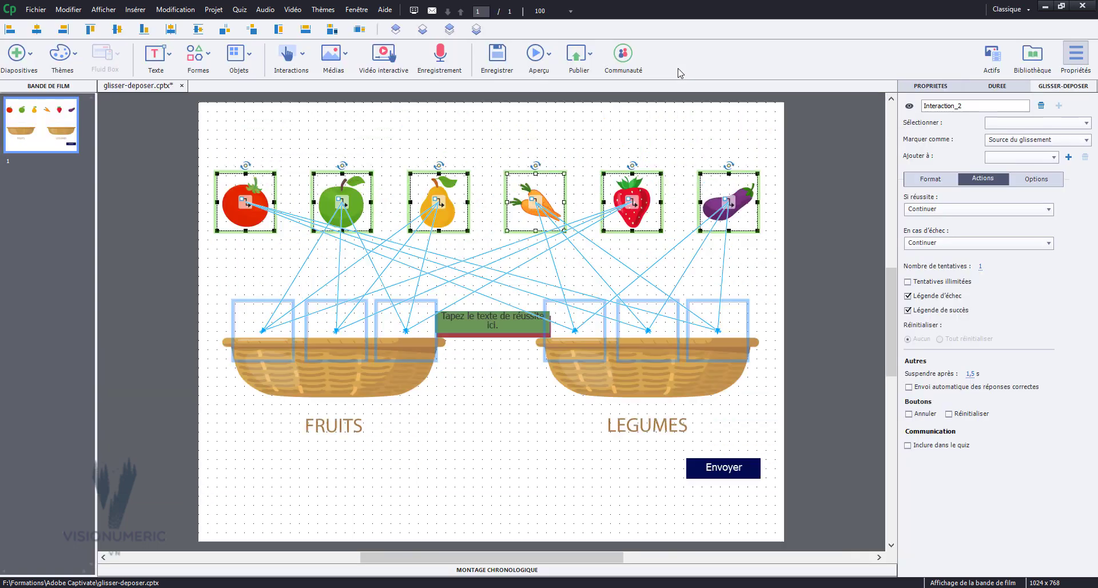
Step: Centre the Envoyer button horizontally on the slide
click(561, 457)
click(720, 473)
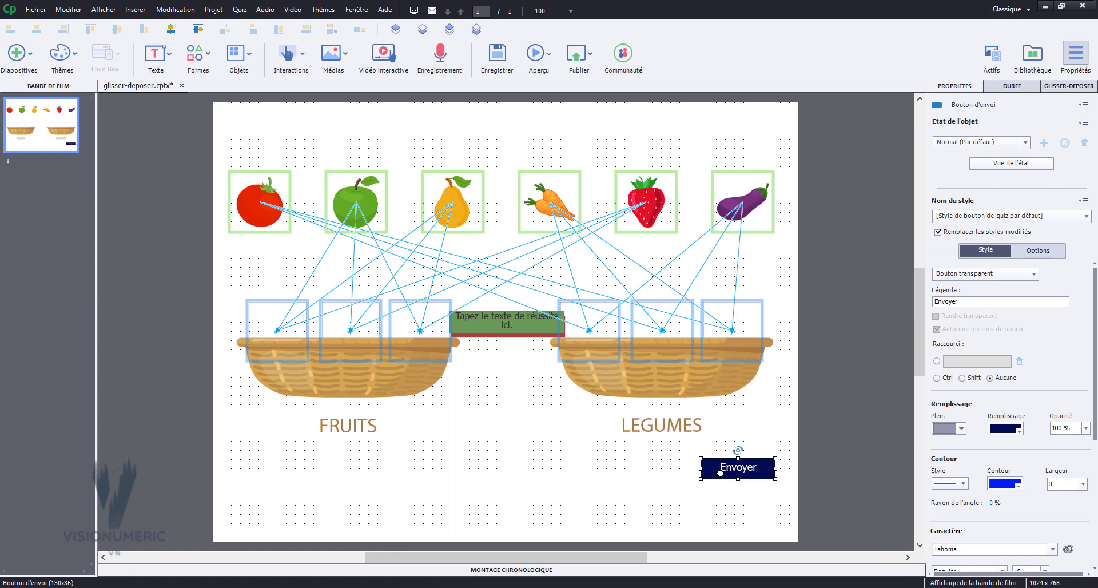
click(171, 29)
Step: Move the green success caption just above the Envoyer button and the red failure caption directly above the success caption
click(518, 328)
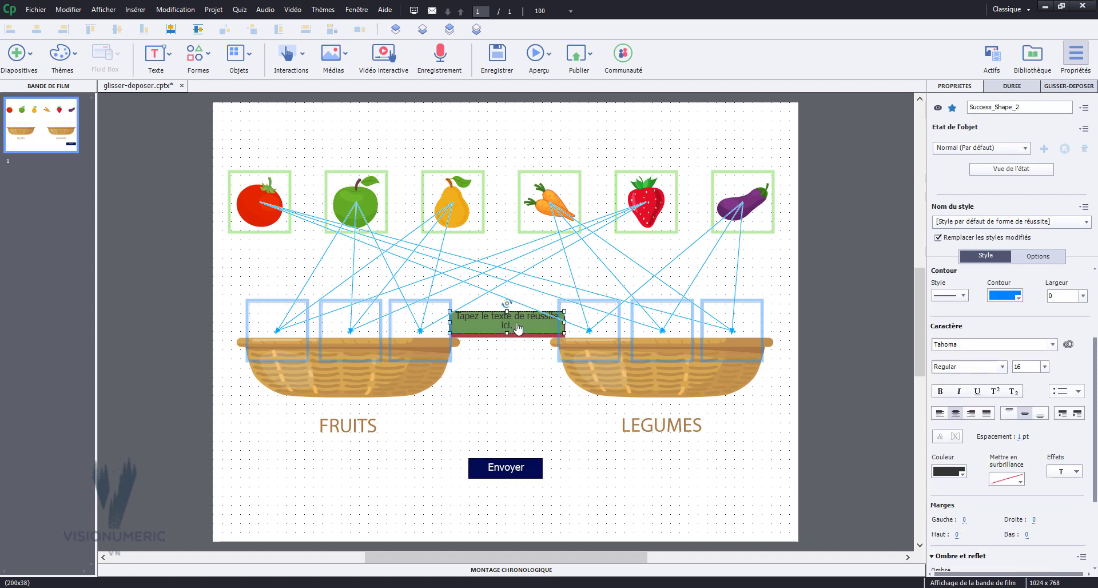
drag(518, 327, 519, 439)
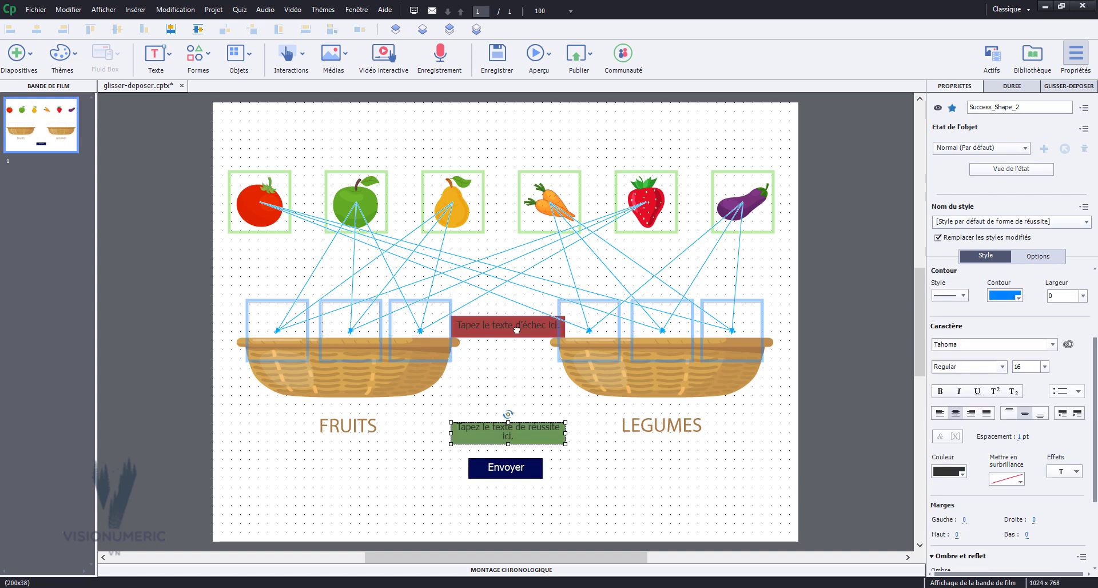
drag(510, 327, 514, 404)
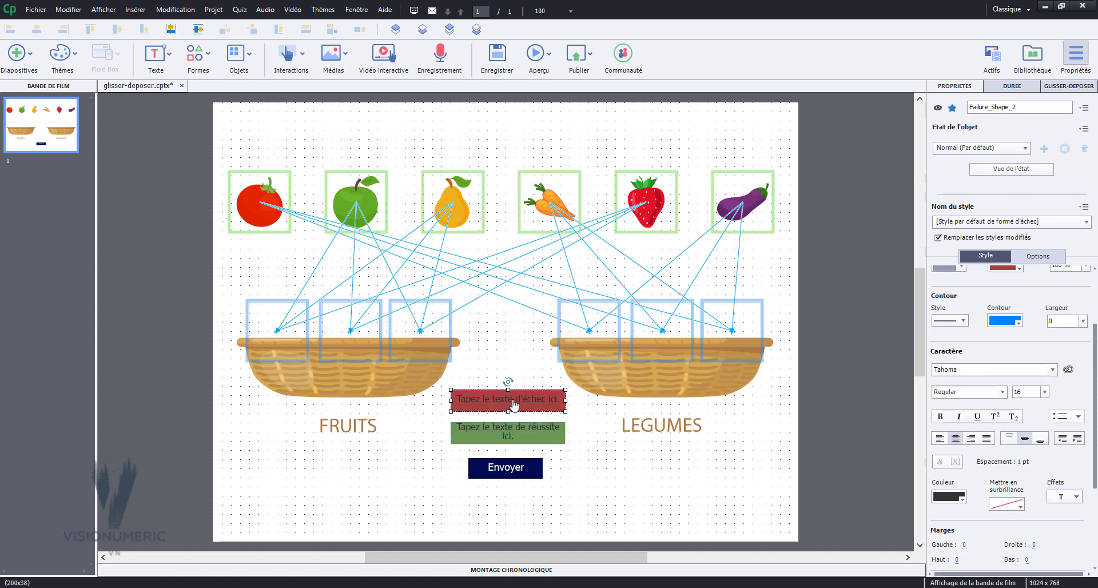
Step: Replace the failure caption's text with "Réponse incorrect" and the success caption's text with "Réponse correct"
double_click(510, 403)
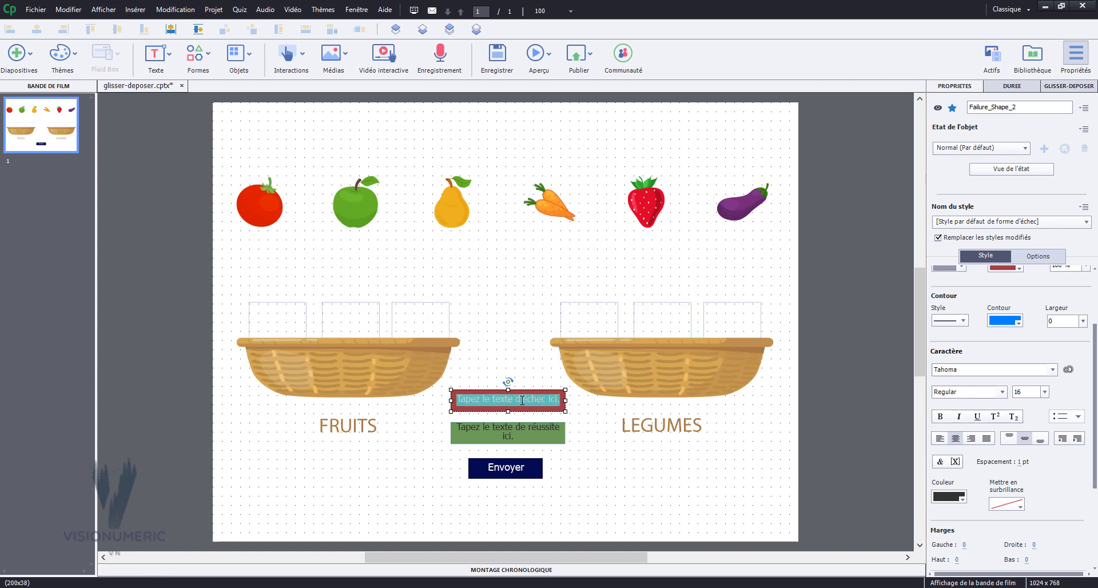
text(Répons)
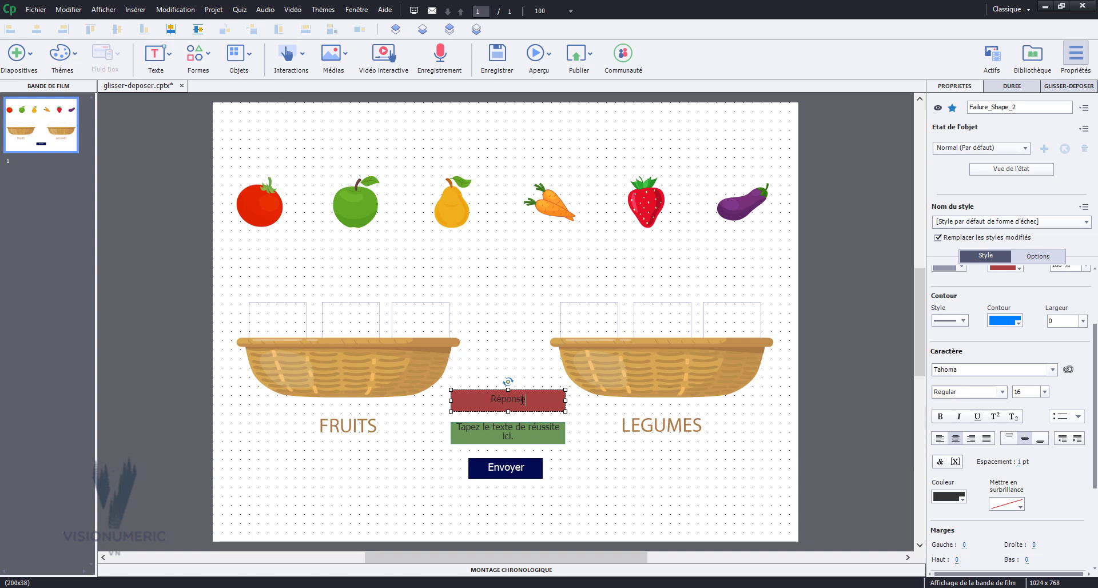
text(e incorrect)
click(529, 428)
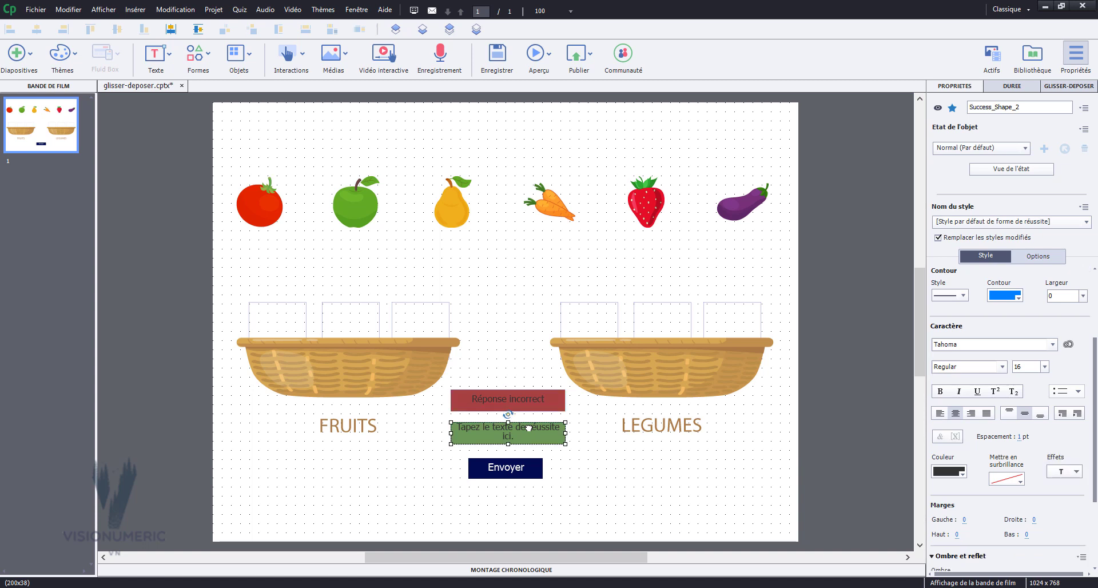
double_click(528, 427)
text(Re)
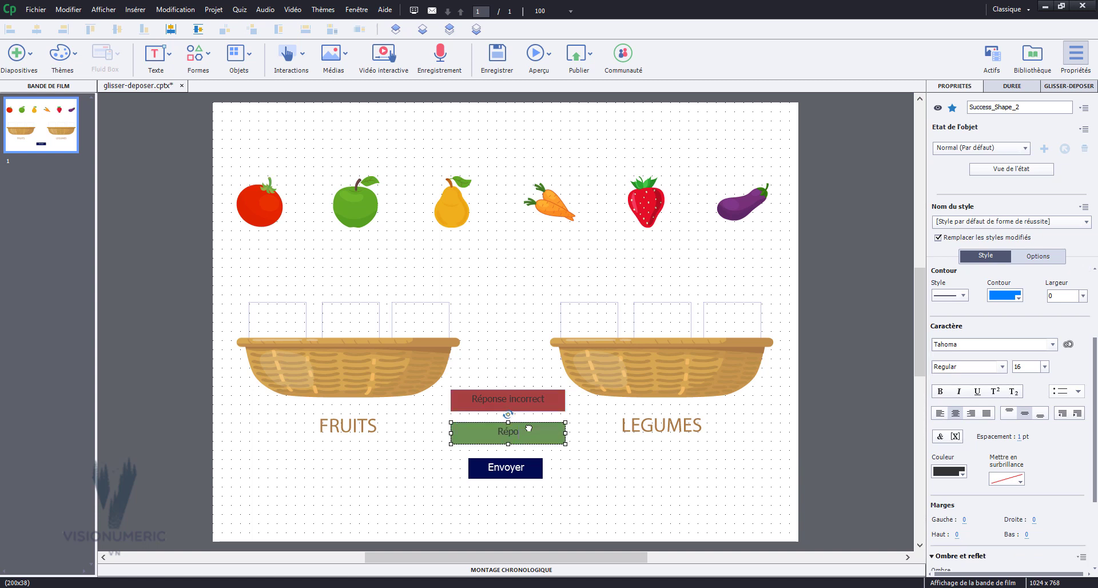
text(ponse correct)
click(561, 458)
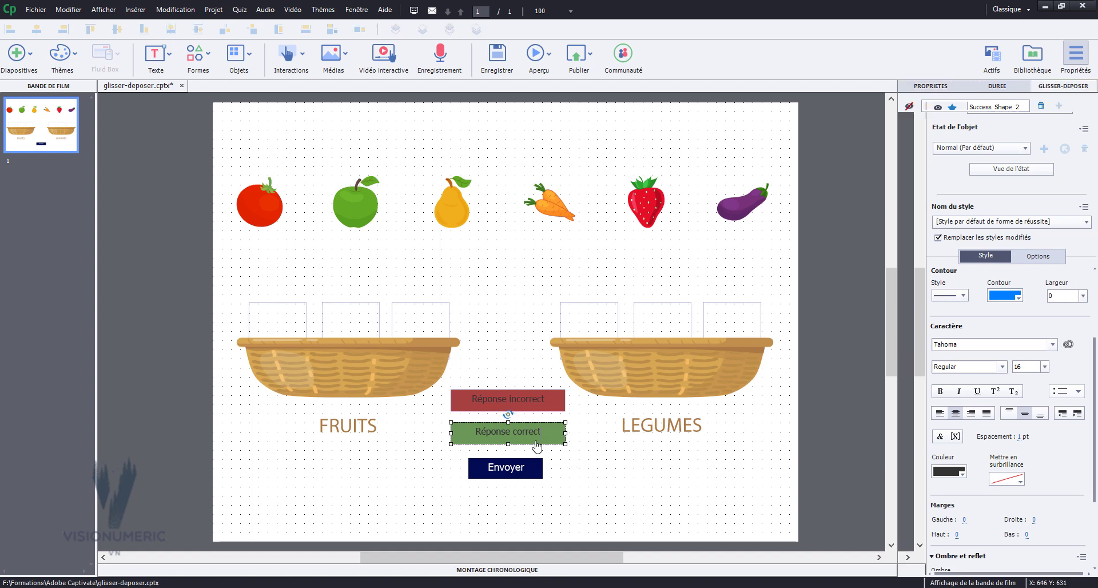
Step: Make the text of both the success caption and the failure caption white and bold
click(561, 434)
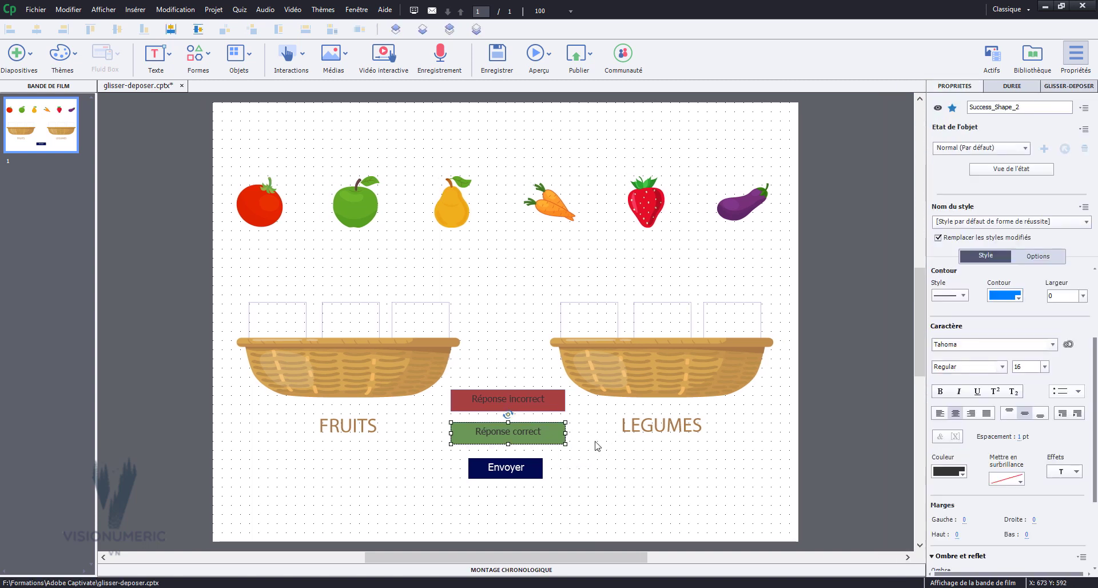
click(962, 476)
click(773, 422)
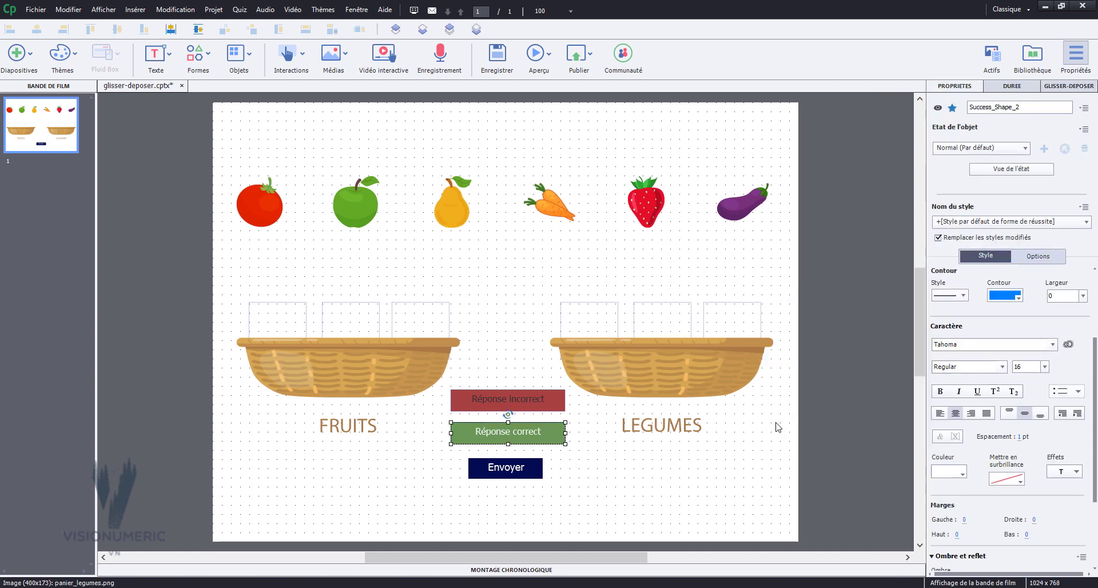
click(940, 392)
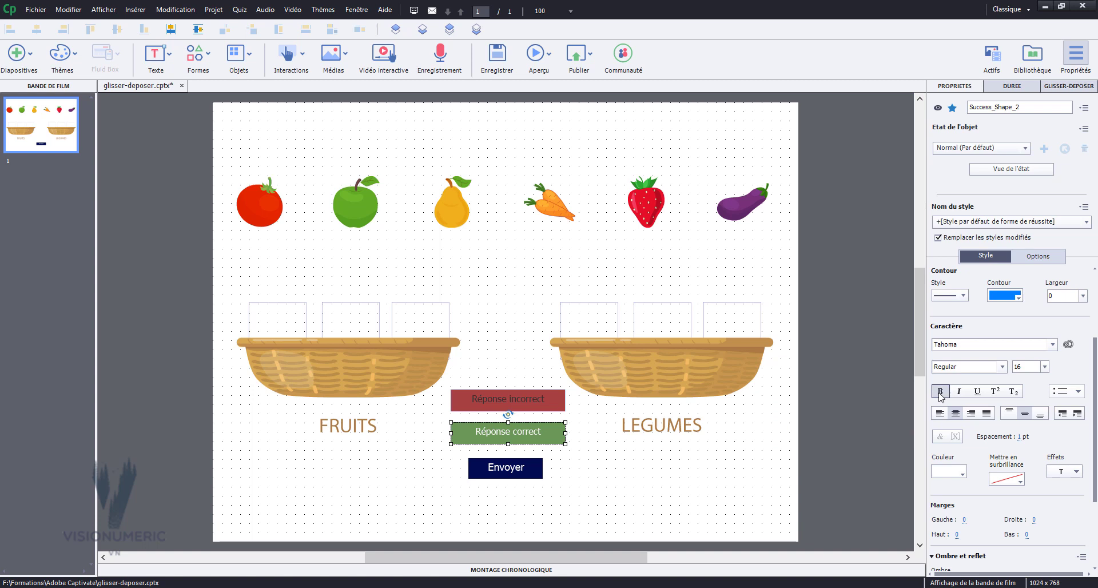
click(555, 399)
click(957, 497)
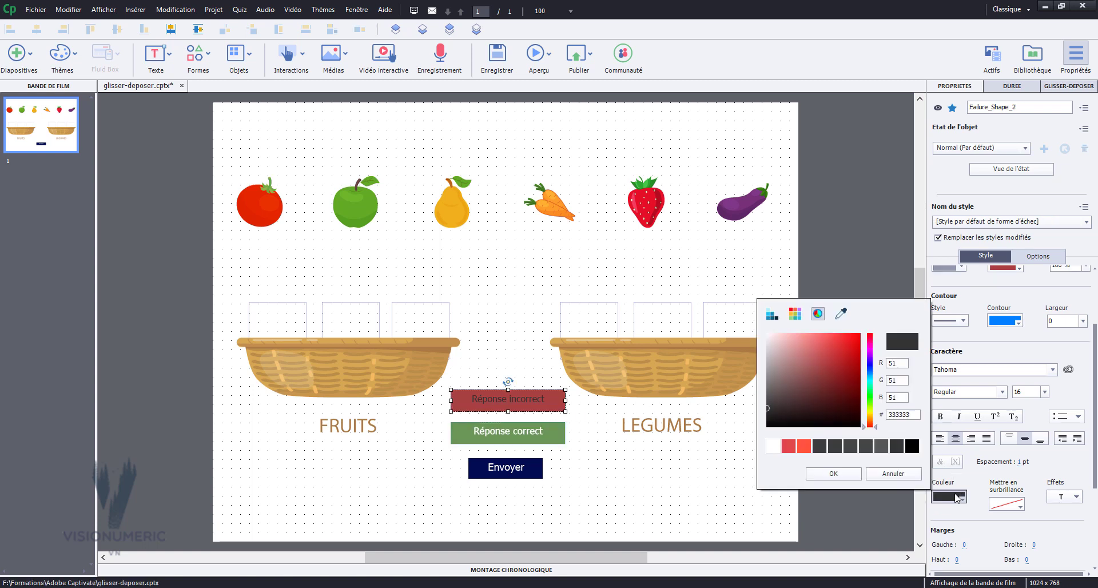
click(772, 449)
click(940, 416)
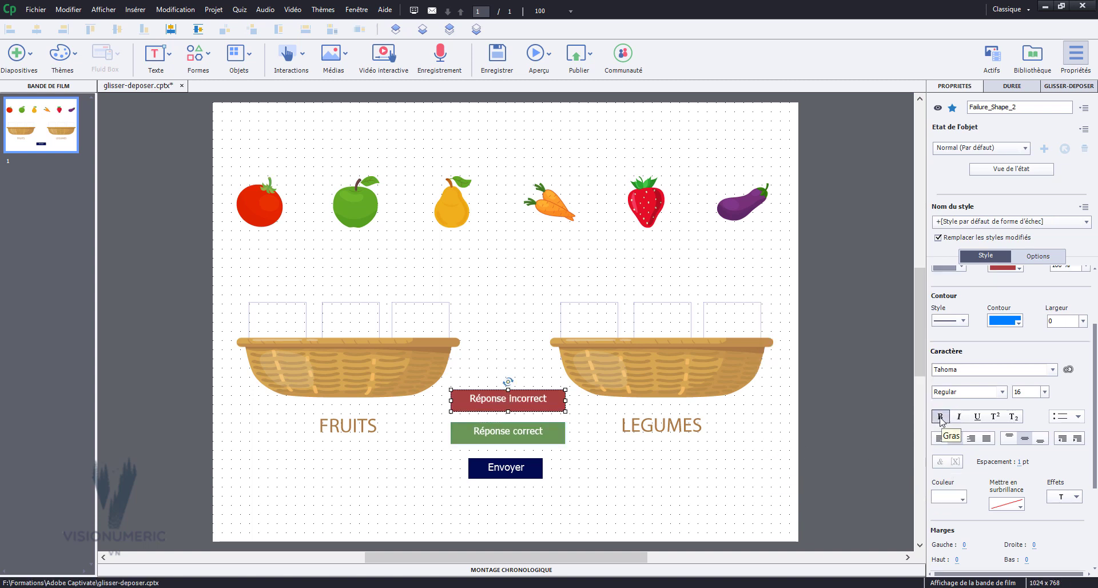
Step: Align the two captions so they overlap exactly, and move them down together to just above the Envoyer button
ctrl+click(527, 432)
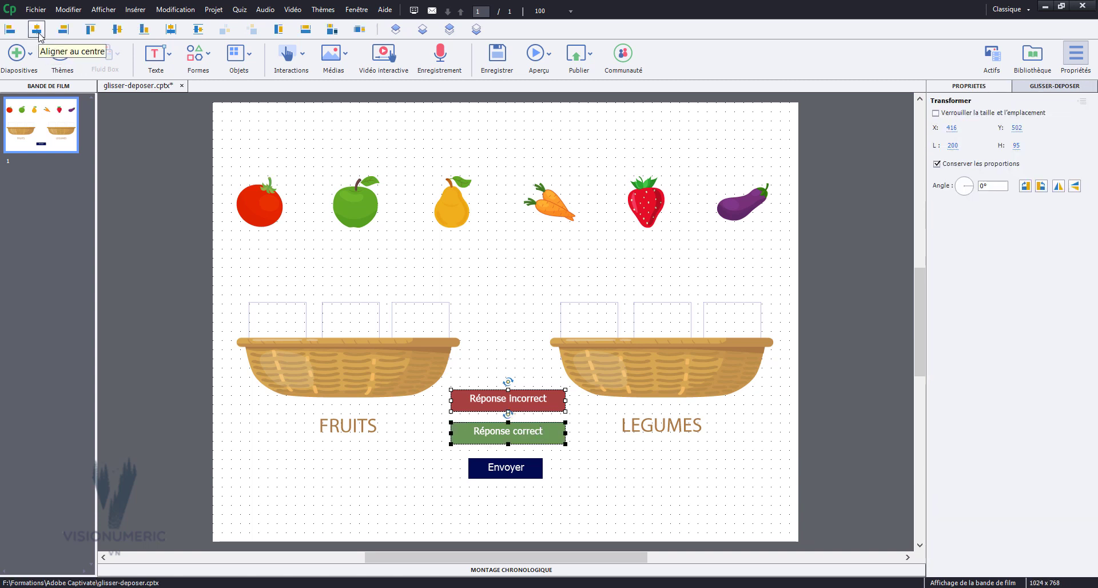
click(117, 29)
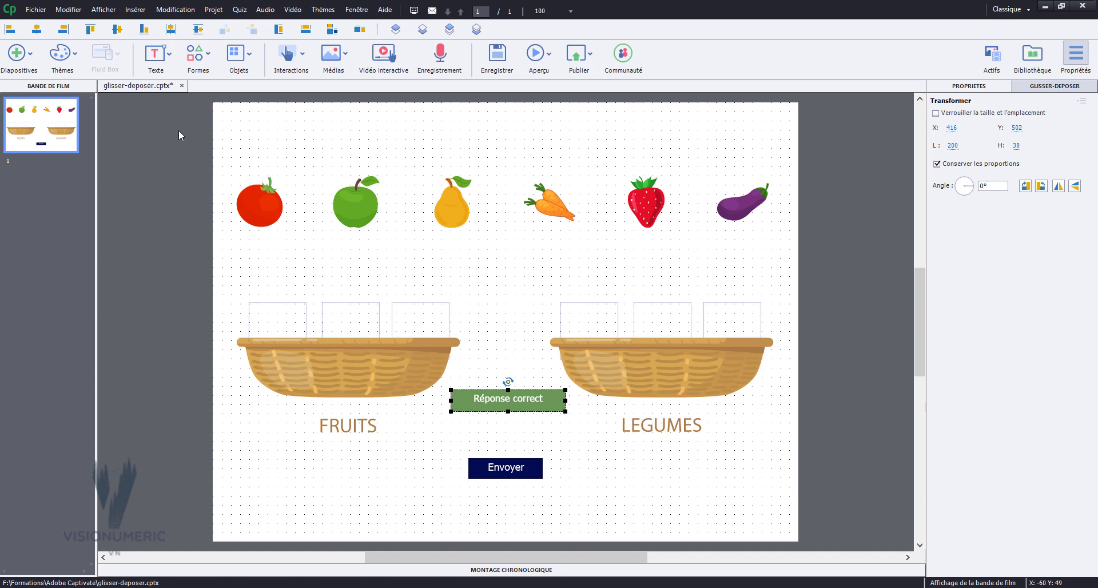
click(511, 468)
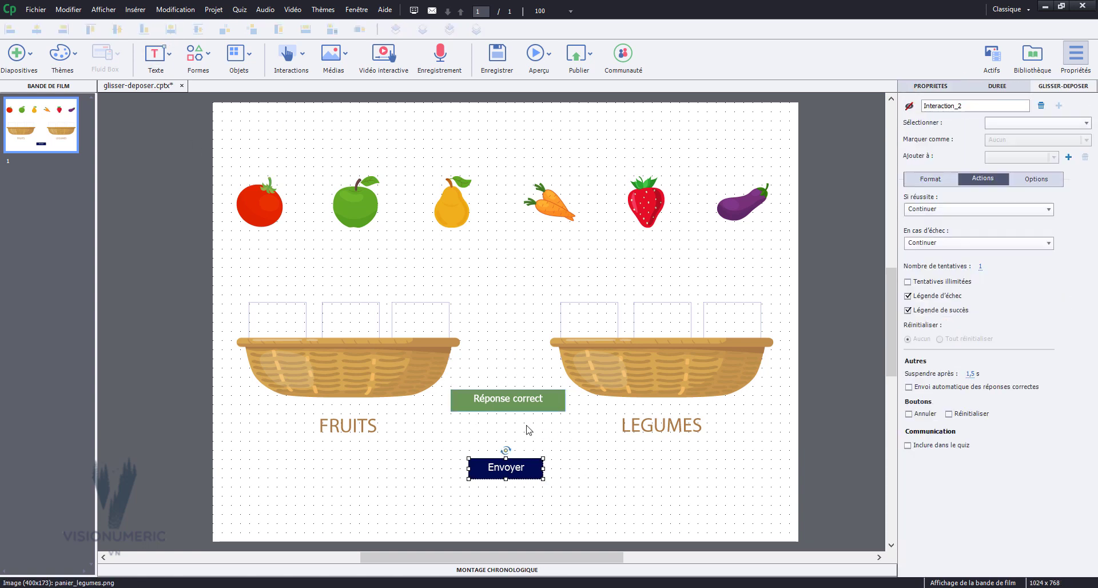
click(508, 407)
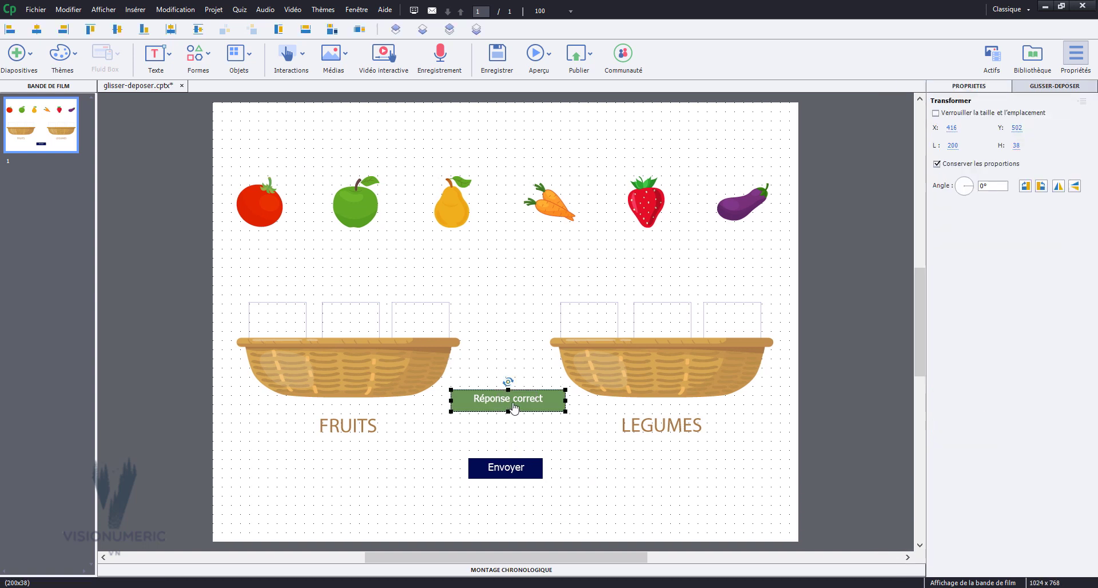
key(Down)
key(Down)
key(Down)
key(Down)
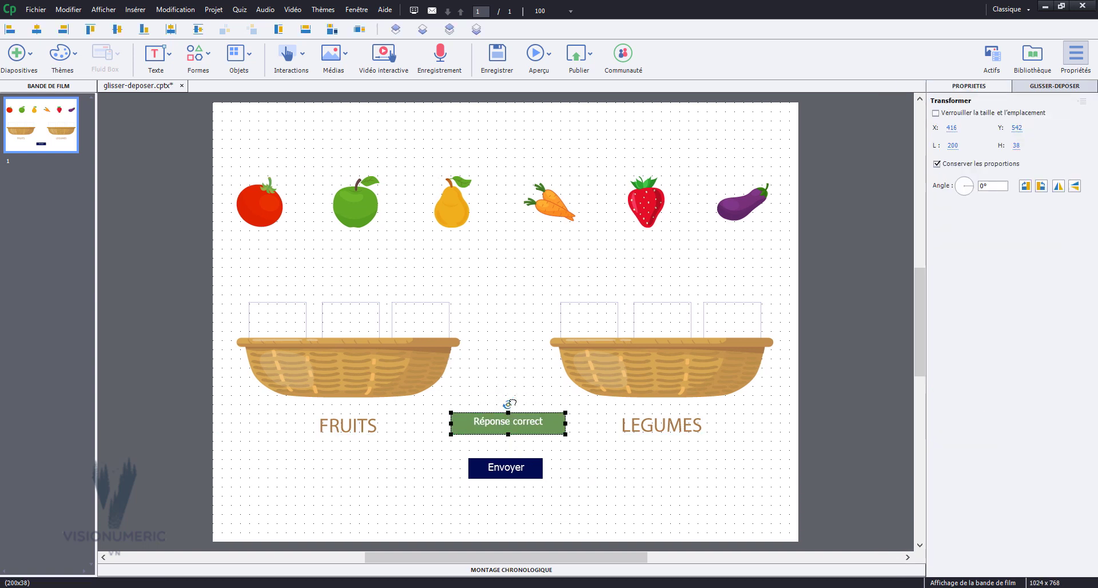
key(Down)
click(569, 265)
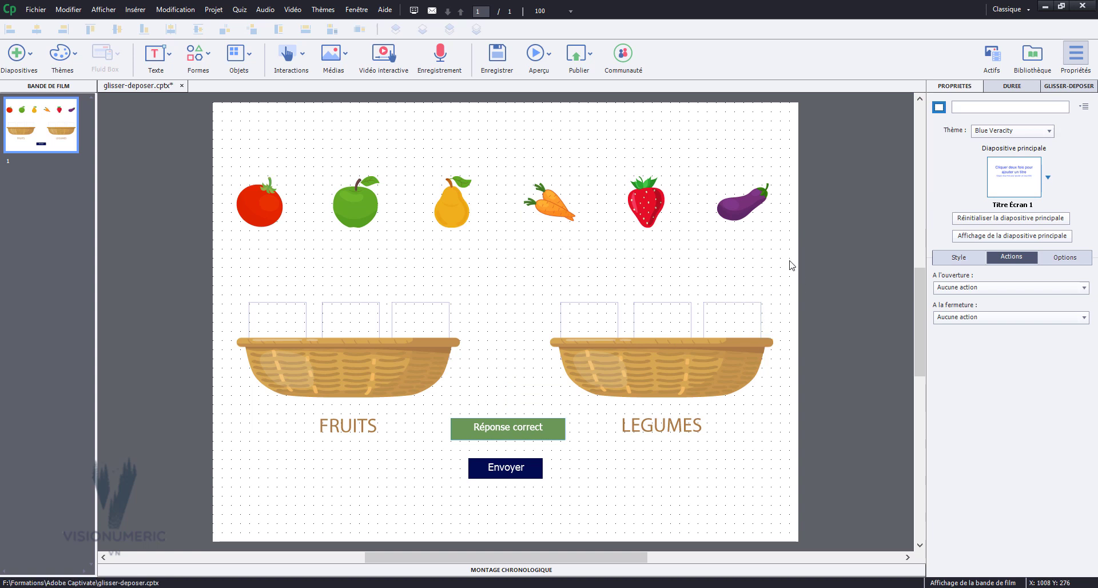
Step: Allow unlimited attempts (Tentatives illimitées) for the drag-and-drop interaction
click(1052, 87)
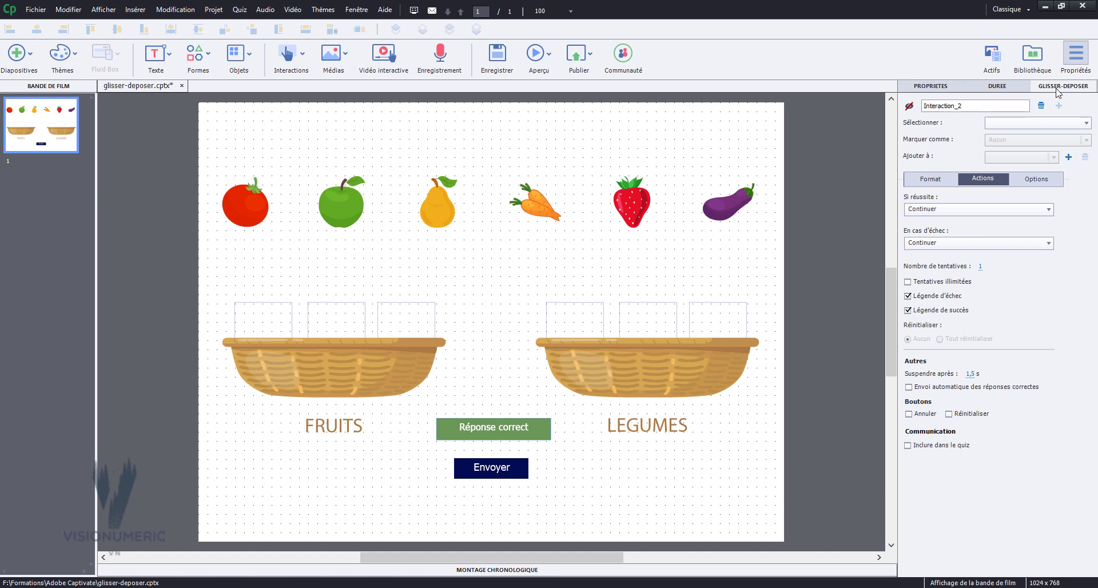
click(932, 181)
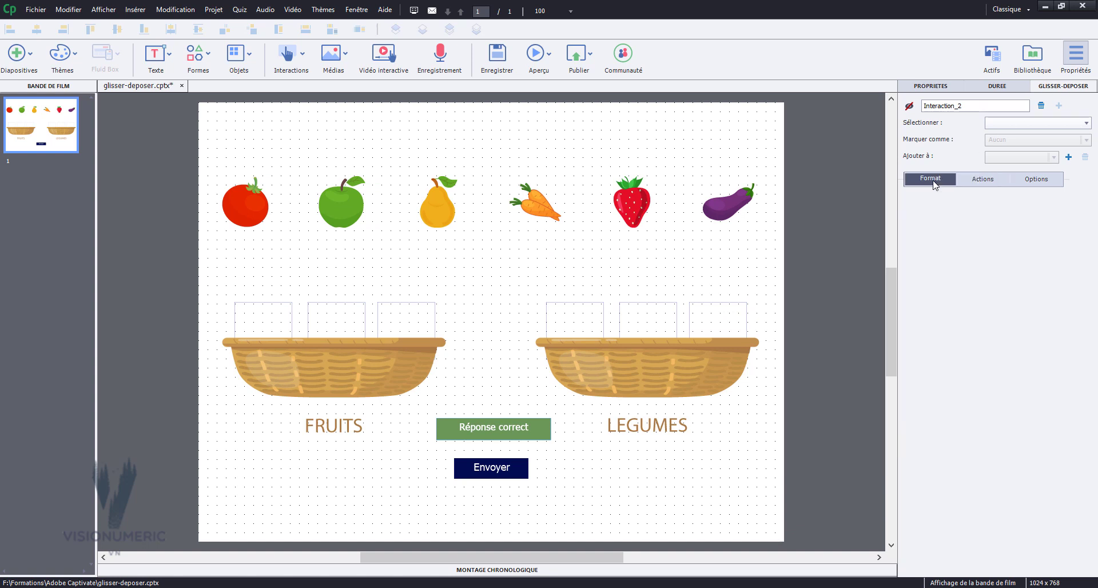
click(977, 181)
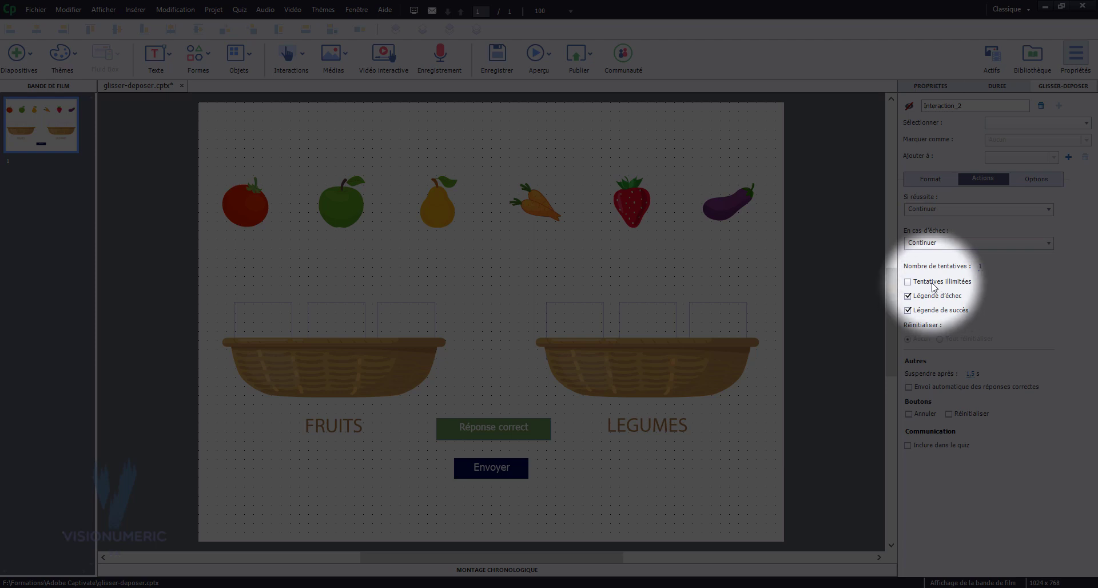
click(933, 282)
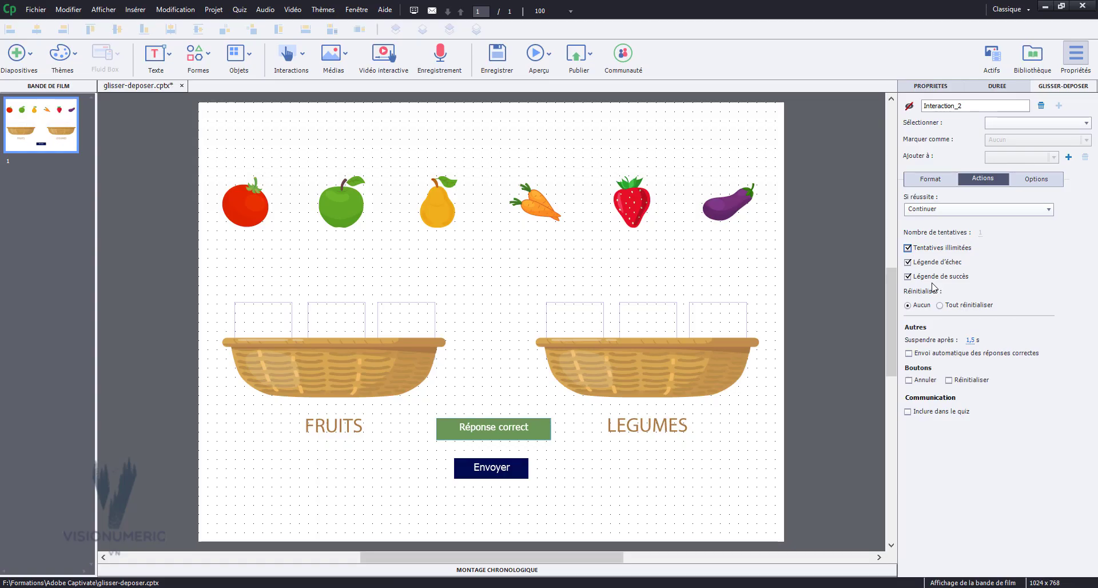
Step: Preview the project and put the strawberry, eggplant and carrots in the LEGUMES basket and the pear, apple and tomato in the FRUITS basket
click(537, 54)
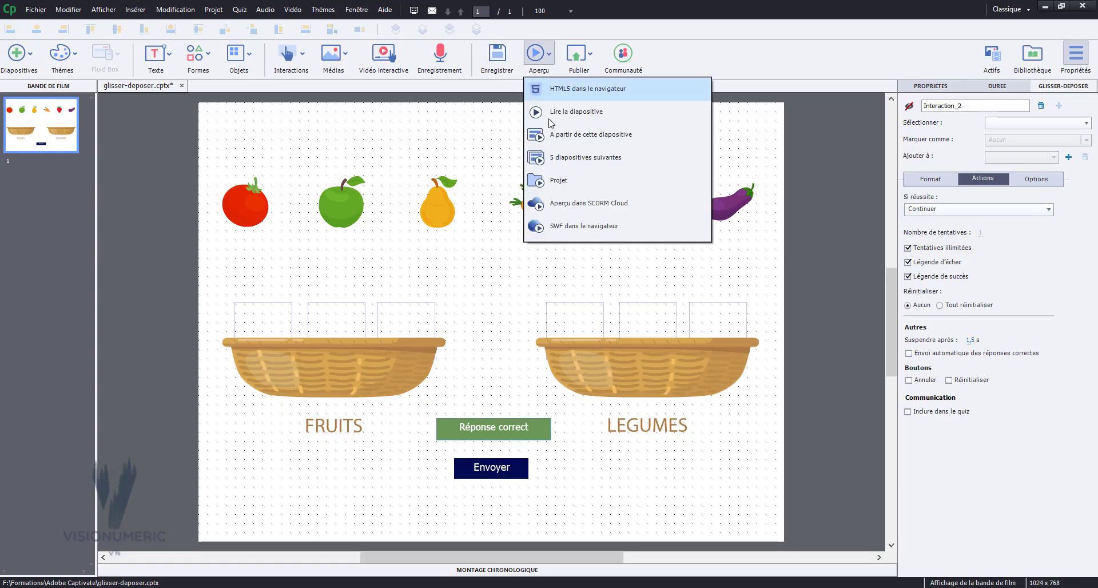
click(559, 181)
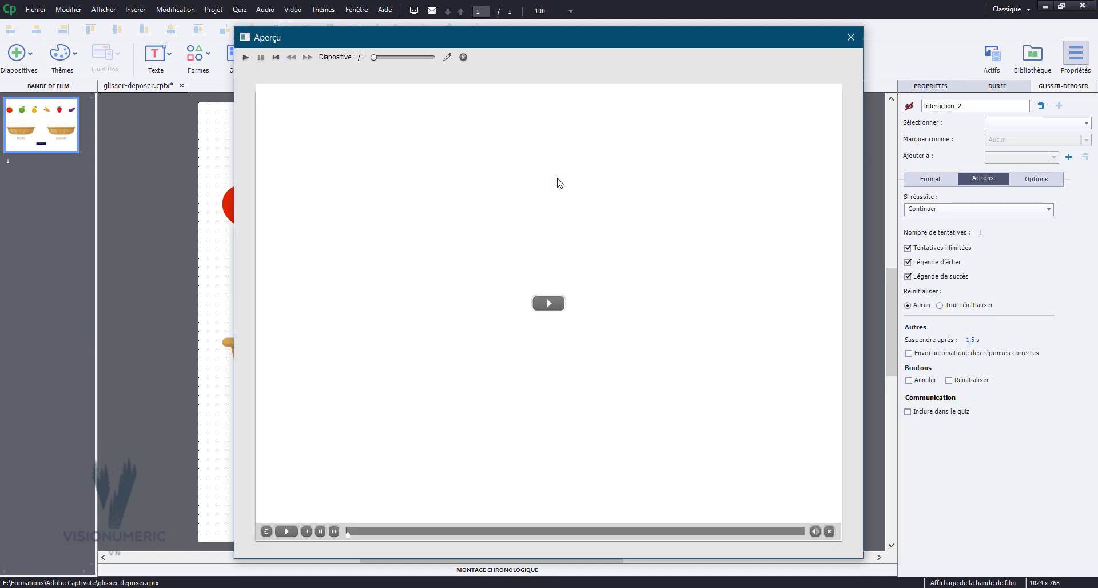
click(551, 309)
drag(688, 183, 781, 290)
drag(785, 184, 720, 289)
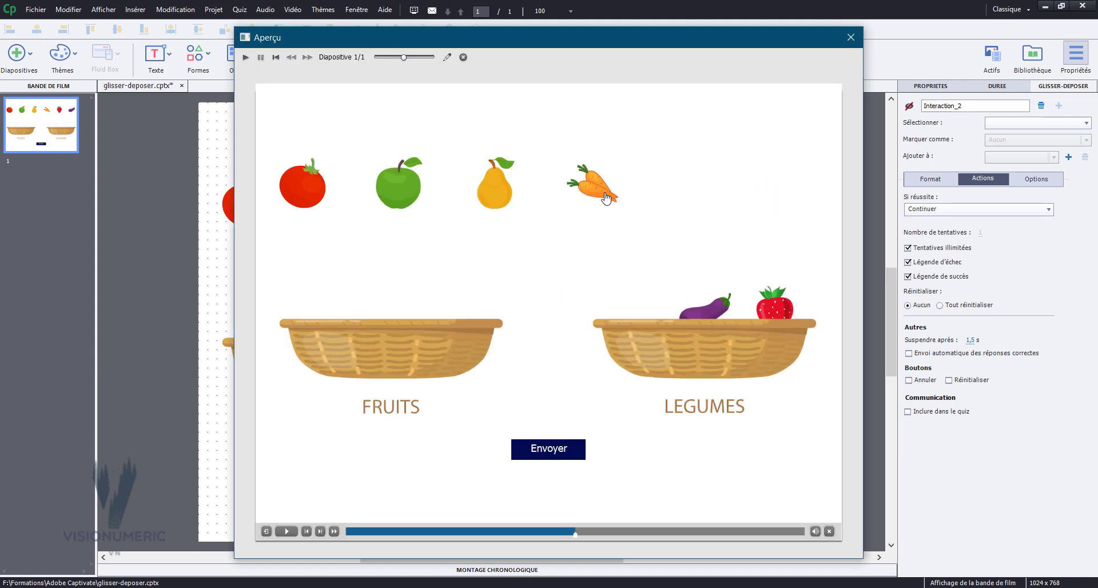
drag(595, 185, 635, 316)
drag(497, 197, 403, 297)
drag(420, 203, 333, 289)
drag(303, 187, 460, 303)
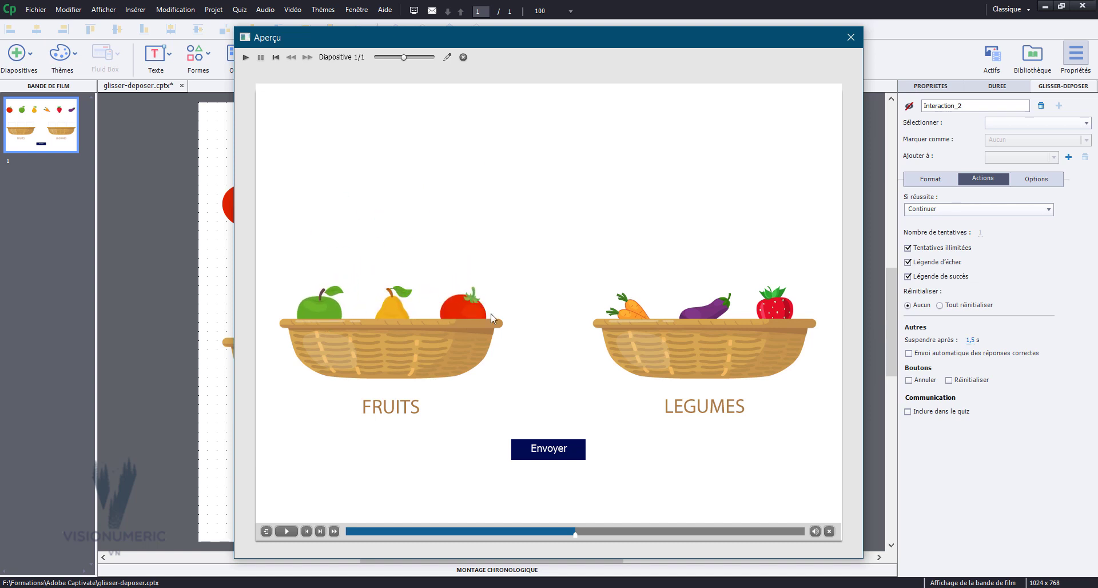
Step: Submit the sorted items with Envoyer to check the caption, and close the preview
click(555, 450)
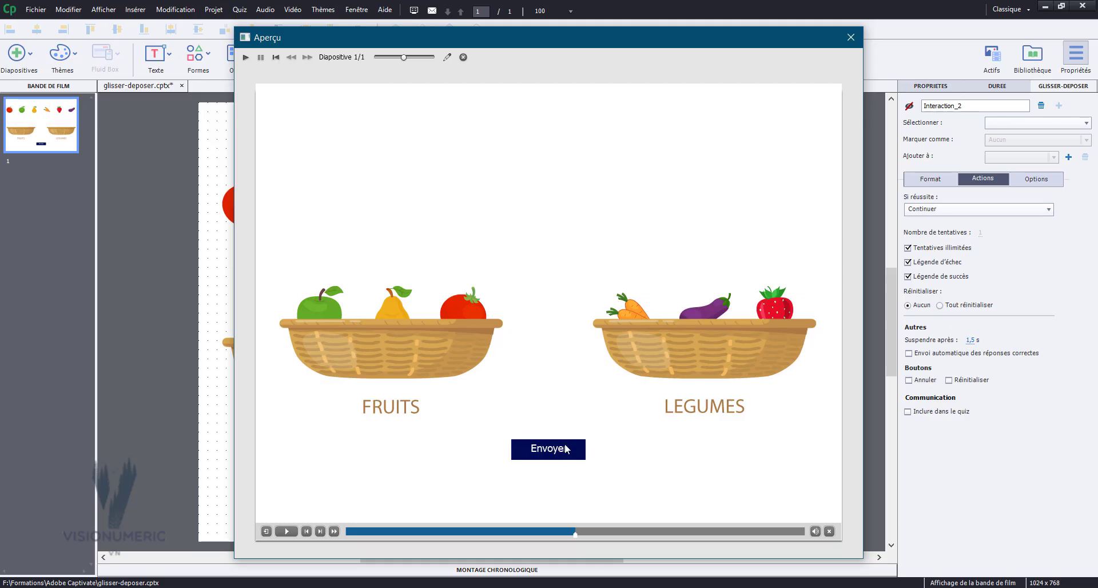
click(565, 449)
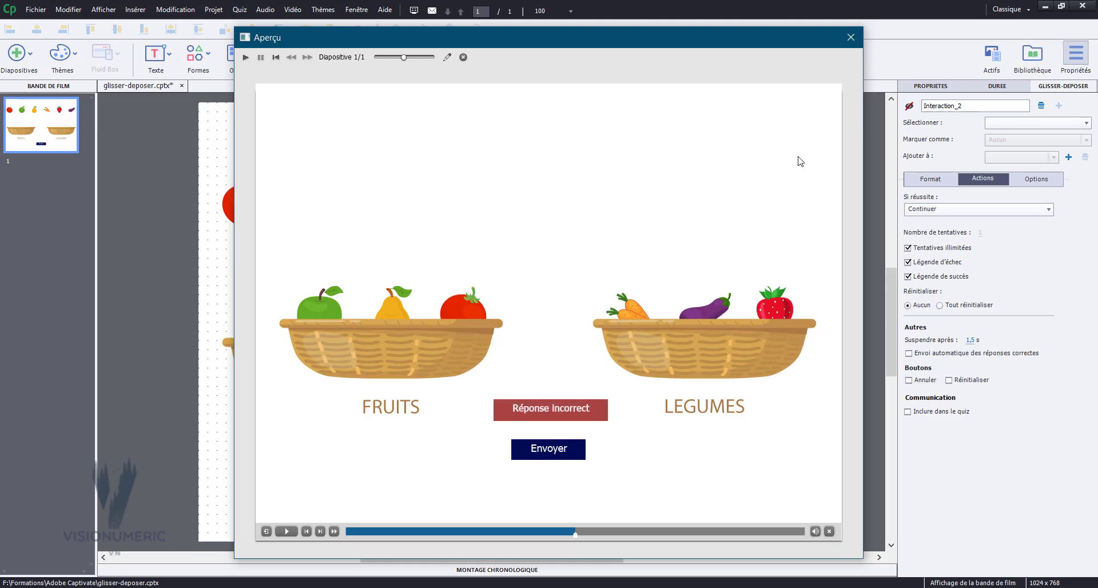
click(852, 38)
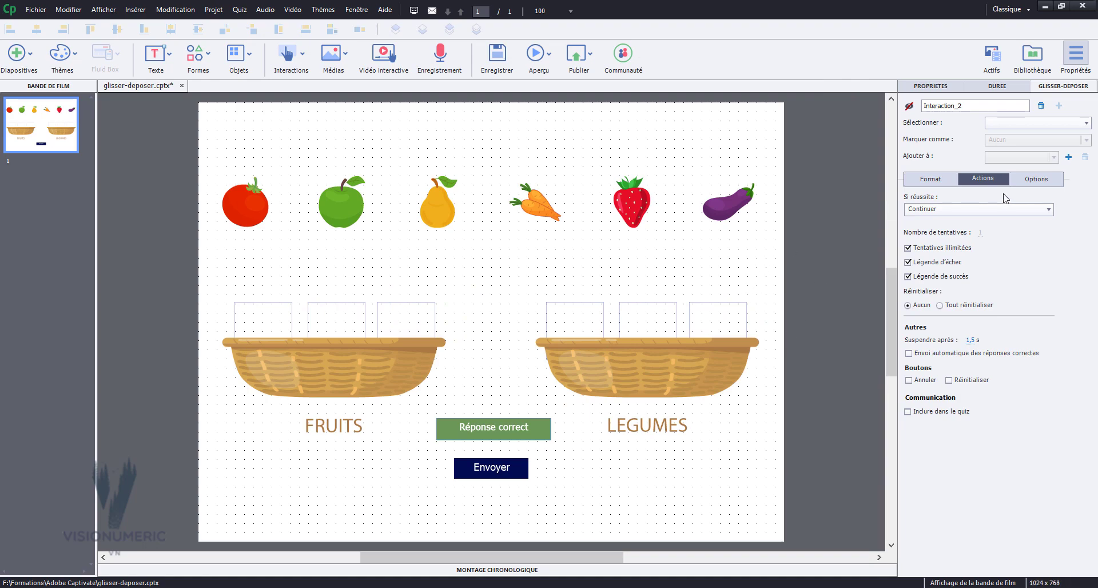
Step: Enable the interaction option "Reglisser la source déposée" so dropped items can be moved again
click(1036, 180)
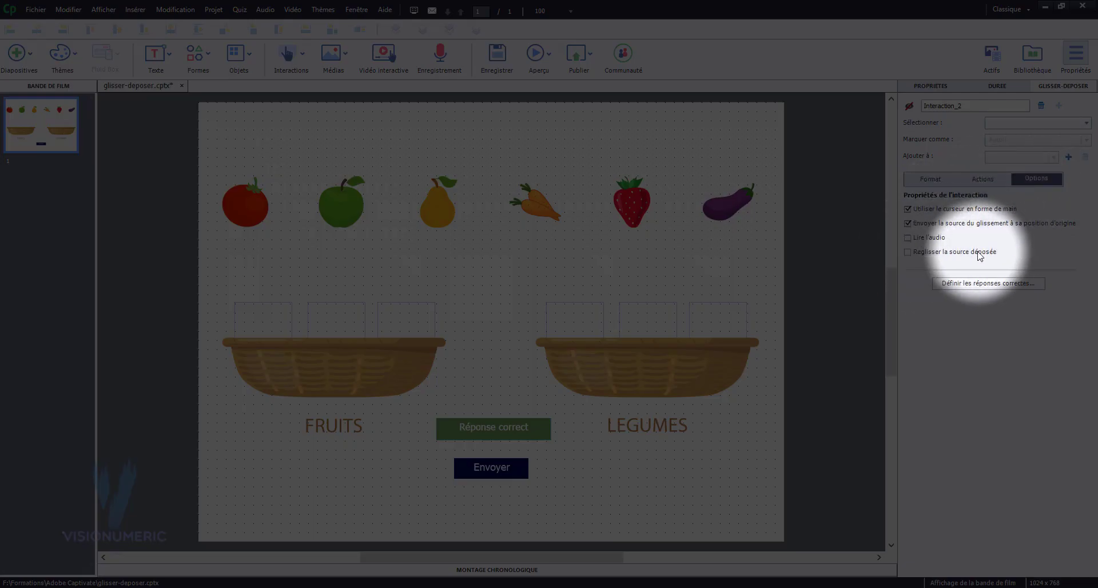
click(908, 253)
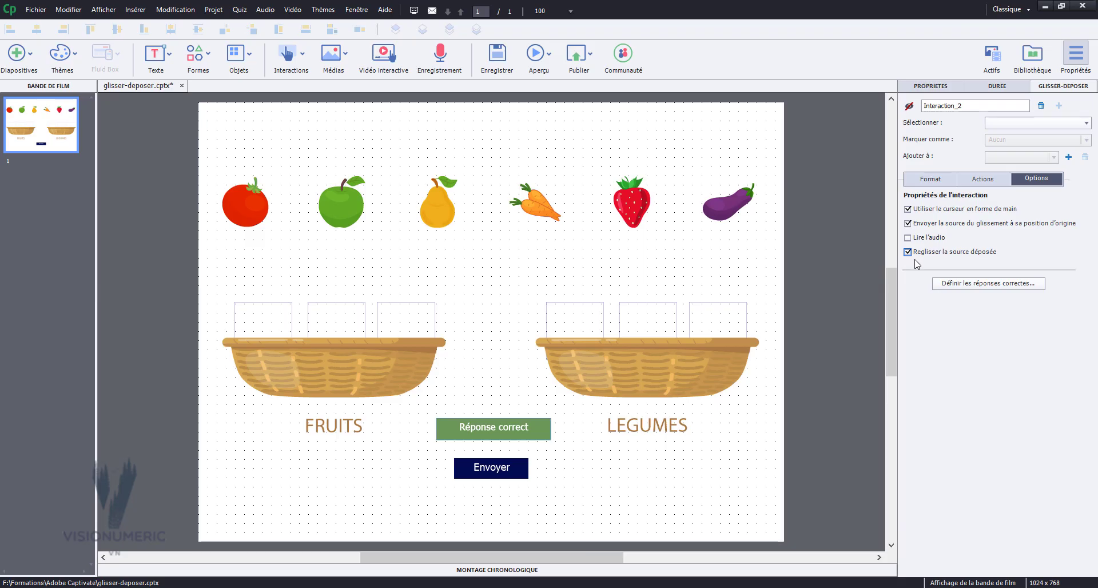
Step: Preview the project, sort the eggplant, strawberry and pear into LEGUMES and the carrots, apple and tomato into FRUITS, and submit with Envoyer
click(544, 73)
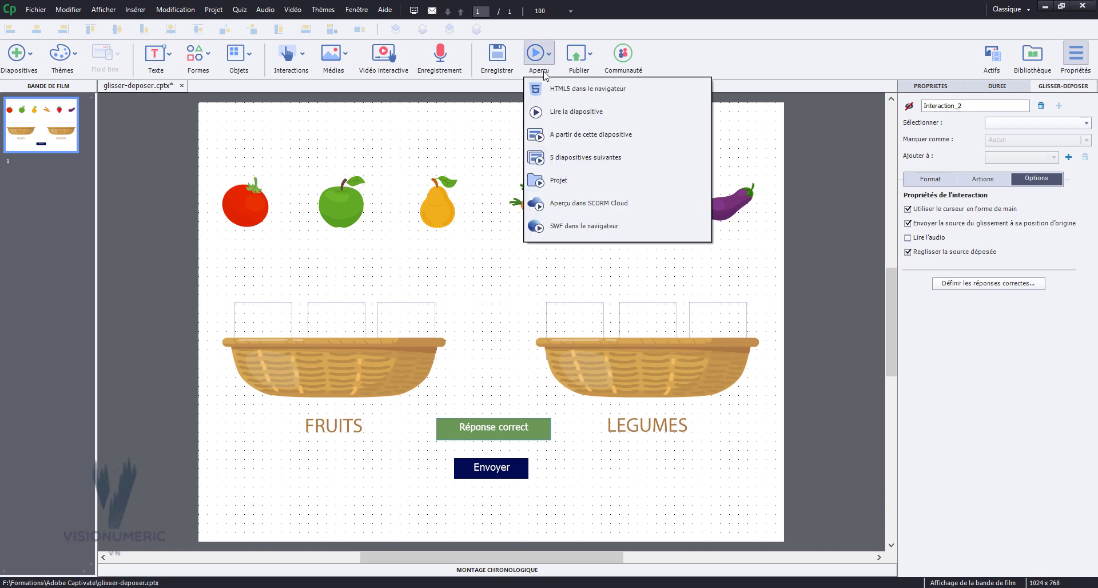
click(565, 181)
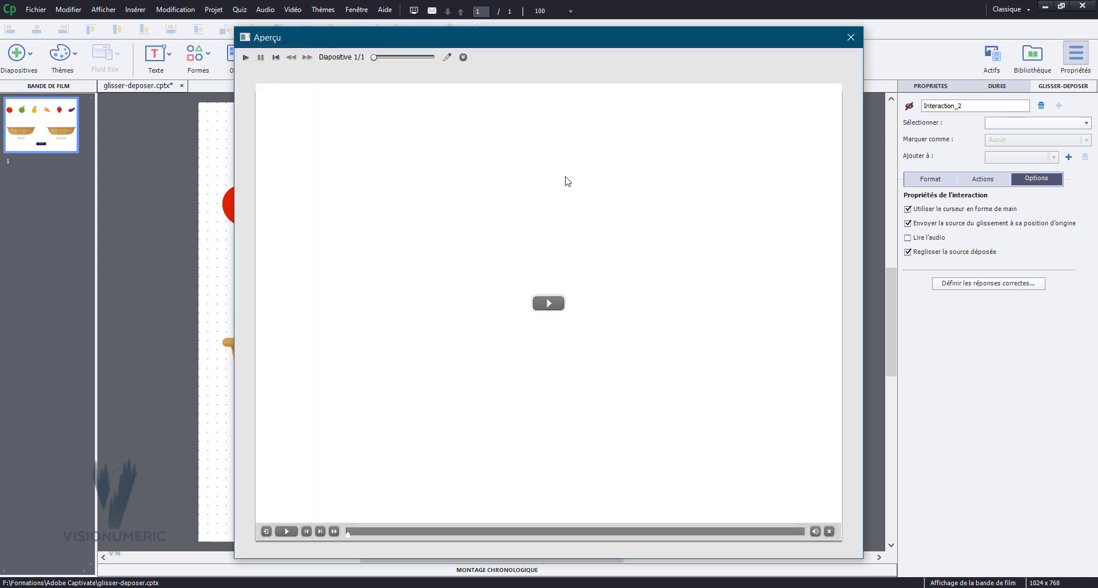
click(554, 302)
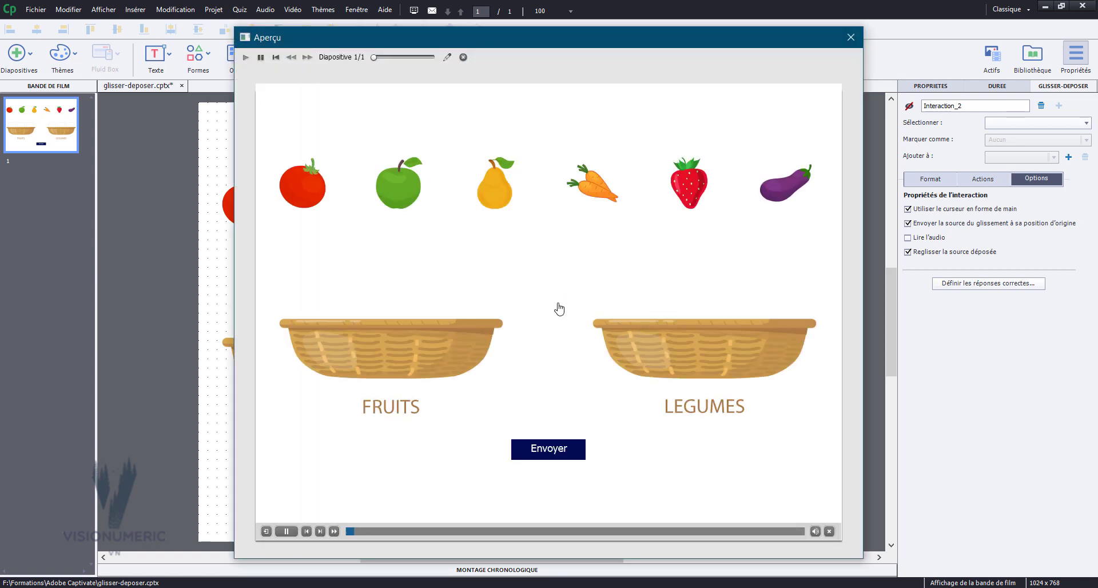
drag(797, 198, 785, 323)
drag(695, 197, 697, 313)
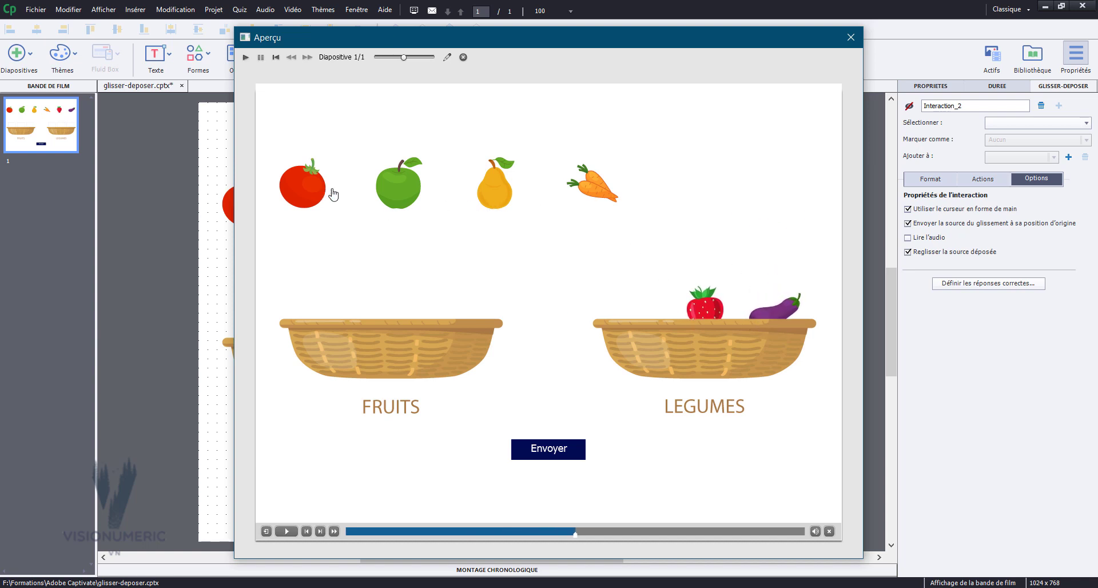
drag(494, 199, 626, 308)
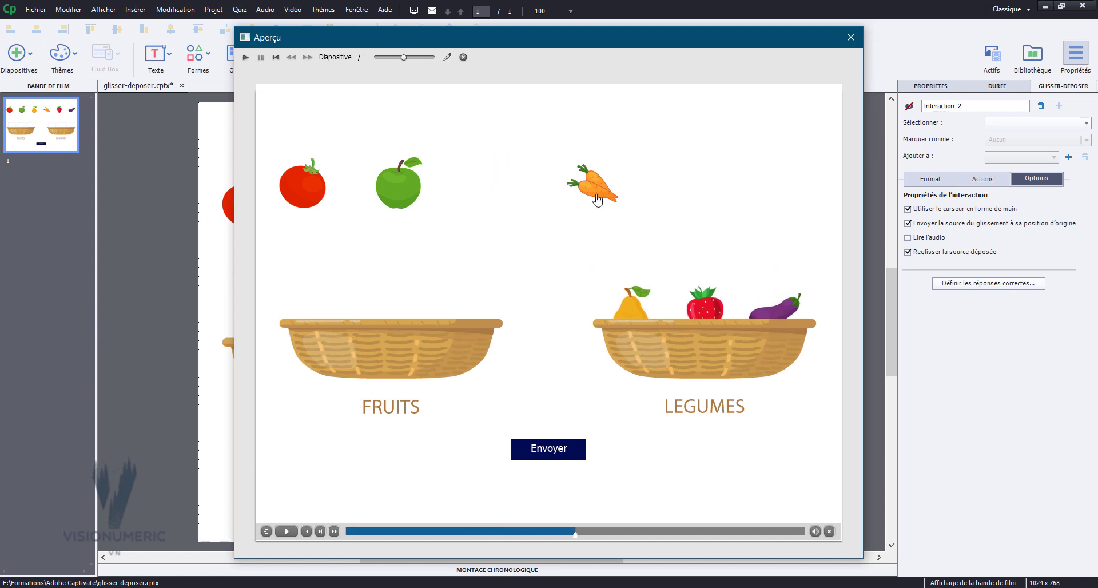
drag(594, 192, 467, 325)
drag(398, 185, 392, 304)
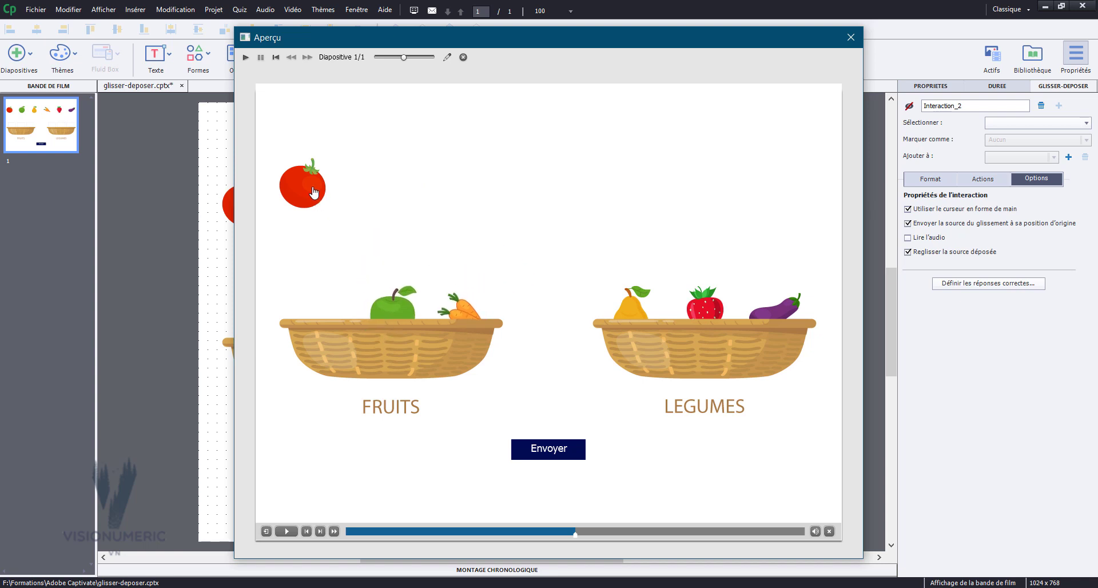
drag(302, 184, 321, 324)
click(548, 450)
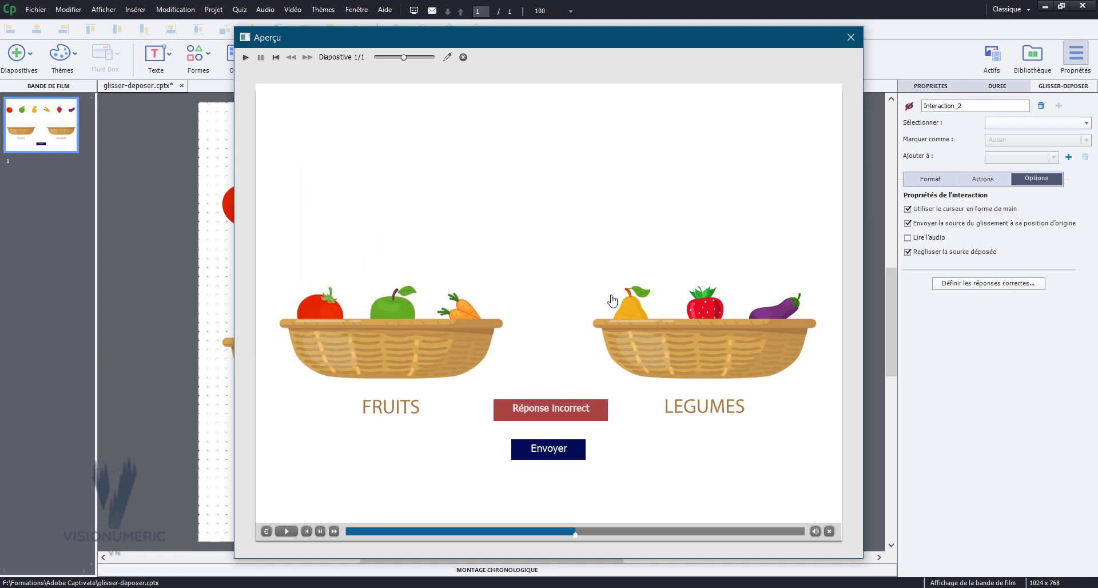
Step: Test moving already dropped items onto occupied basket spots, including the tomato onto the middle LEGUMES spot, submit again and close the preview
drag(623, 303, 701, 303)
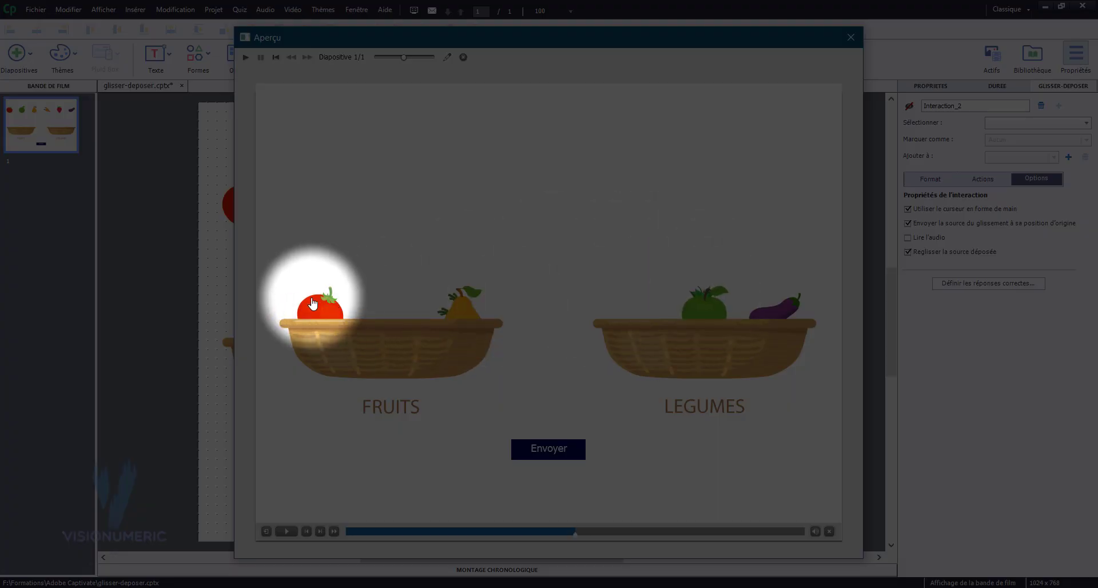
drag(318, 306, 743, 294)
click(568, 448)
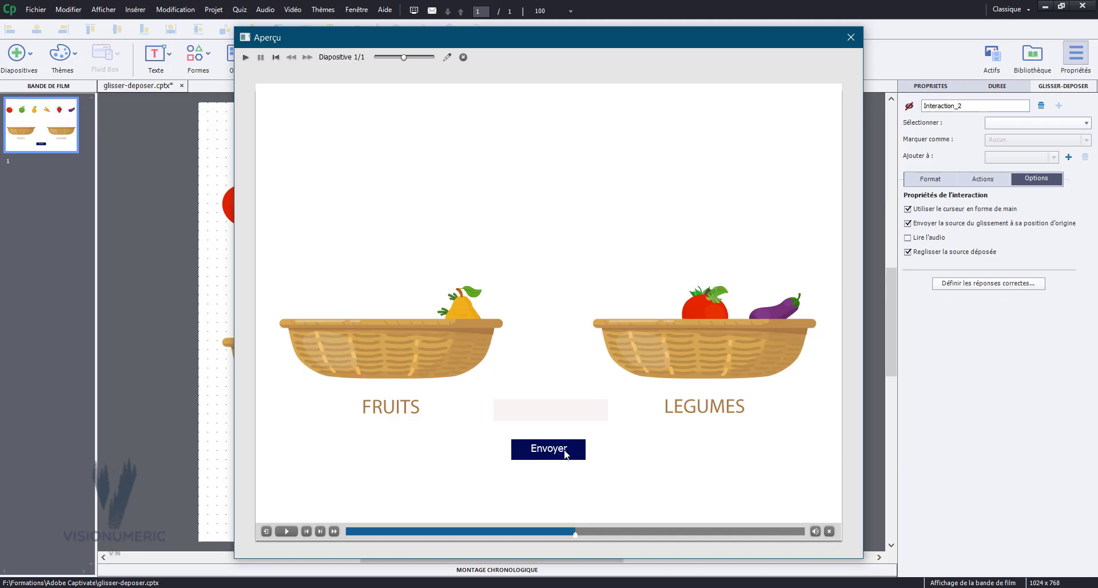
click(851, 37)
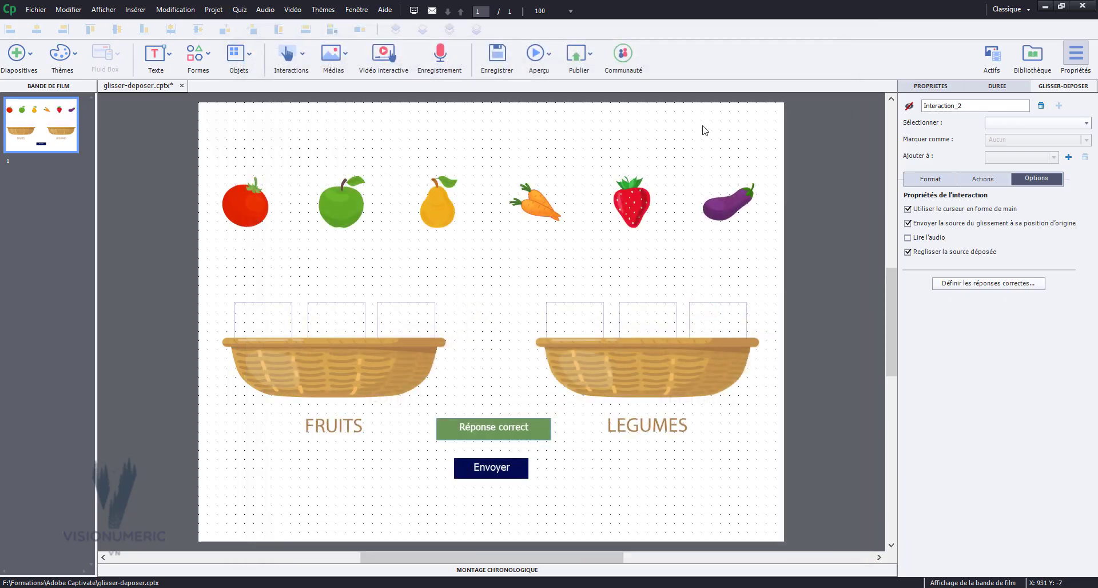
Step: For the rightmost LEGUMES drop target, turn off Tout accepter, keep Nombre at 1 and set A l'acceptation to Remplacer
click(719, 330)
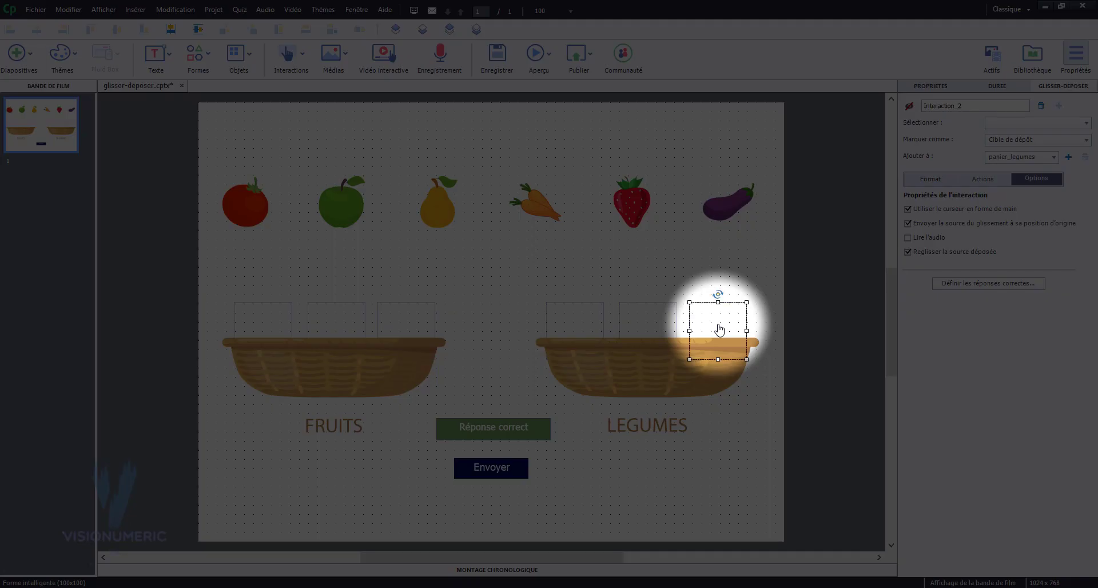
click(983, 180)
click(930, 178)
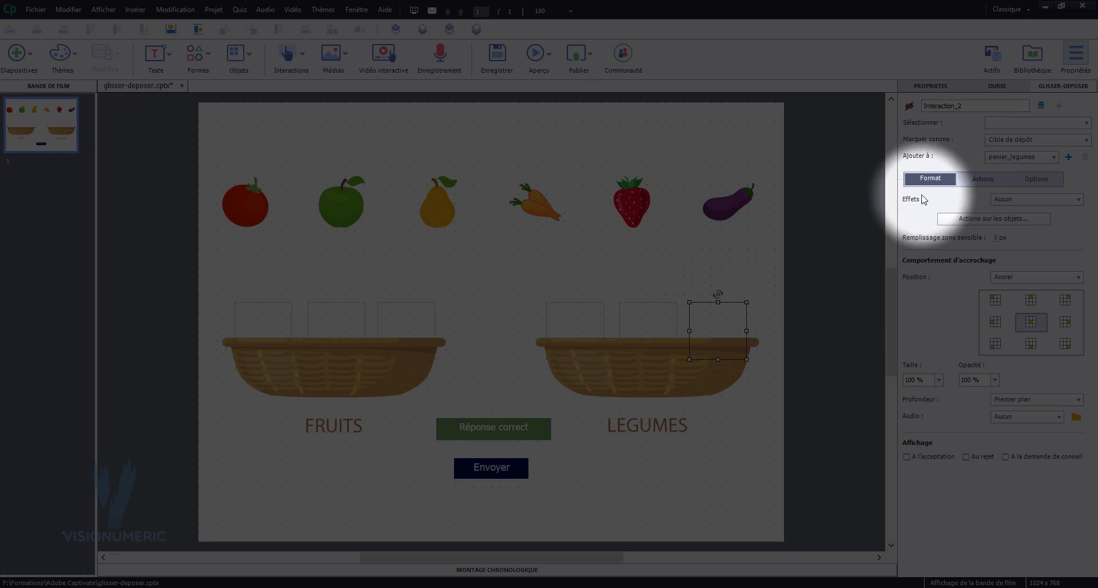
click(997, 221)
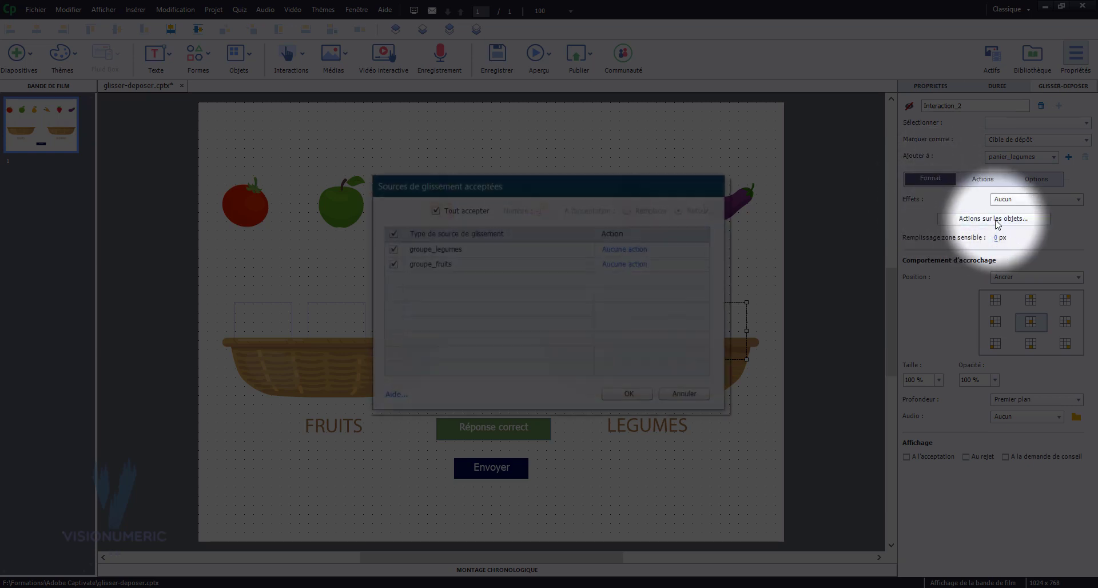
click(468, 213)
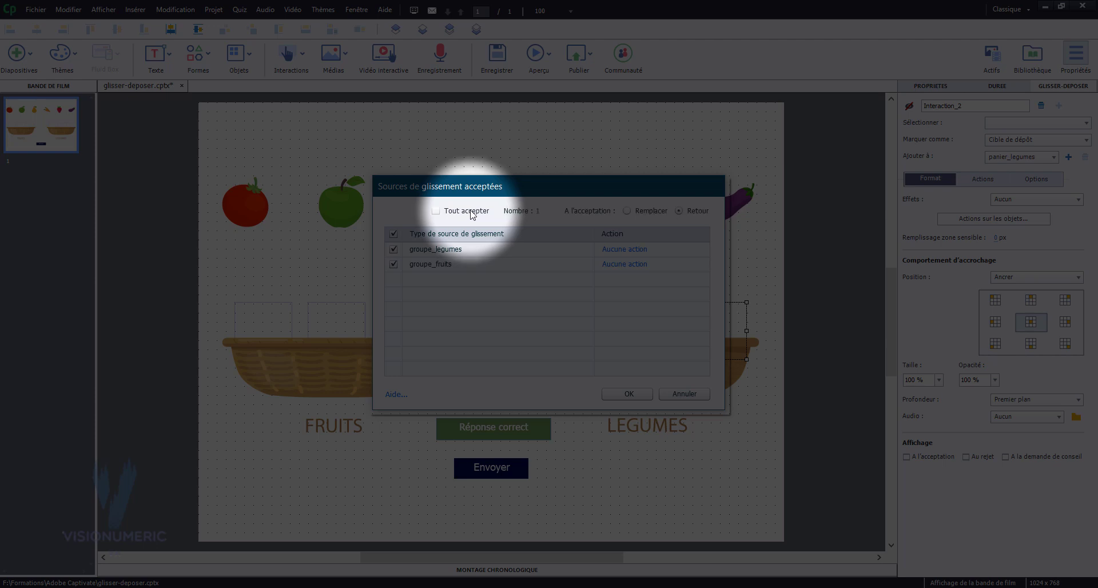
click(640, 211)
click(628, 394)
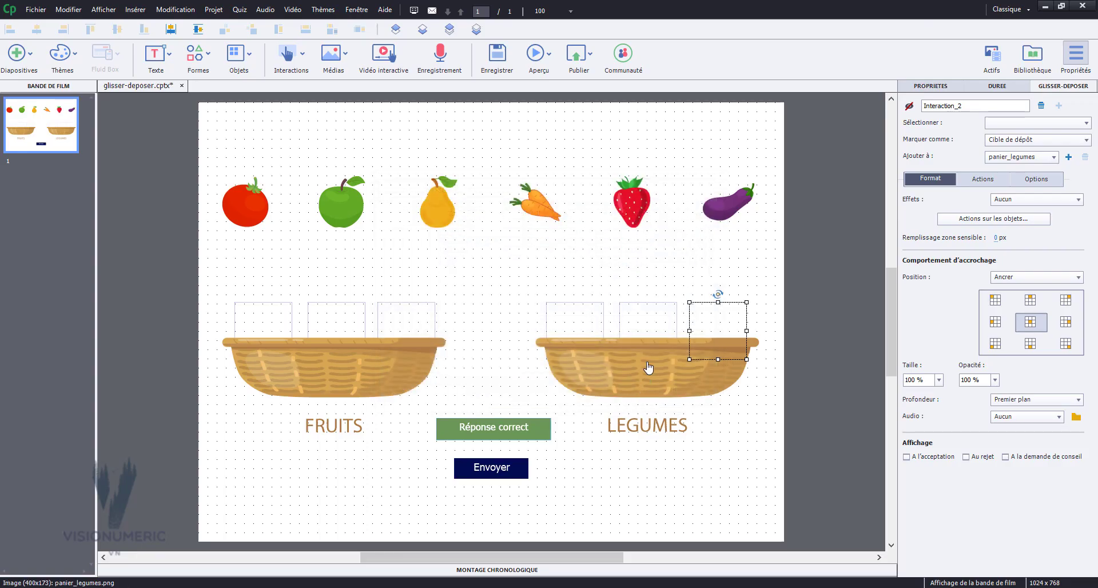
Step: Limit the middle and leftmost LEGUMES drop targets to one accepted item each, with A l'acceptation set to Remplacer
click(993, 219)
click(436, 211)
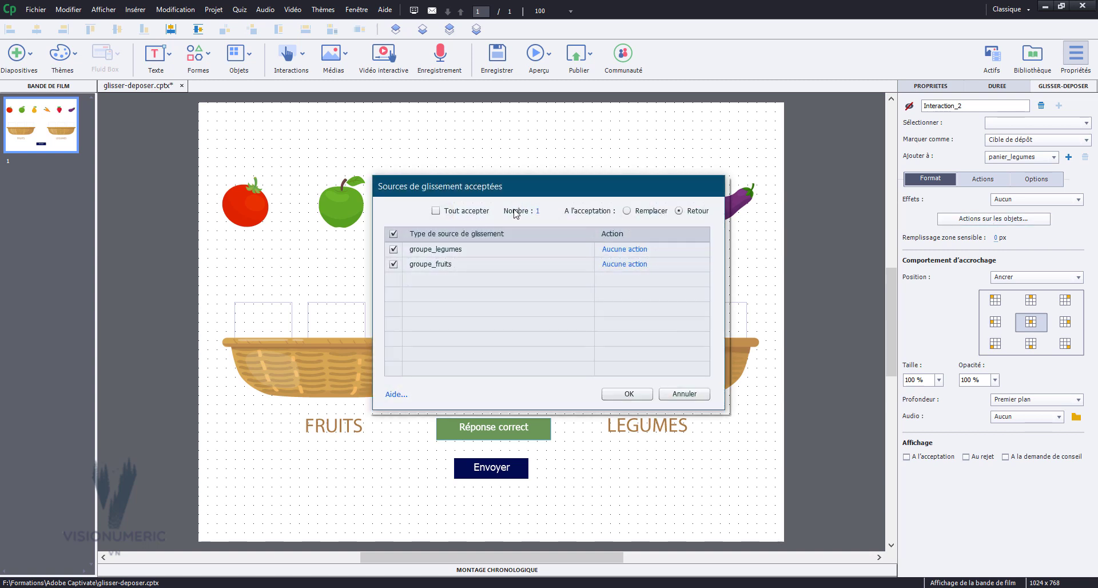
click(634, 395)
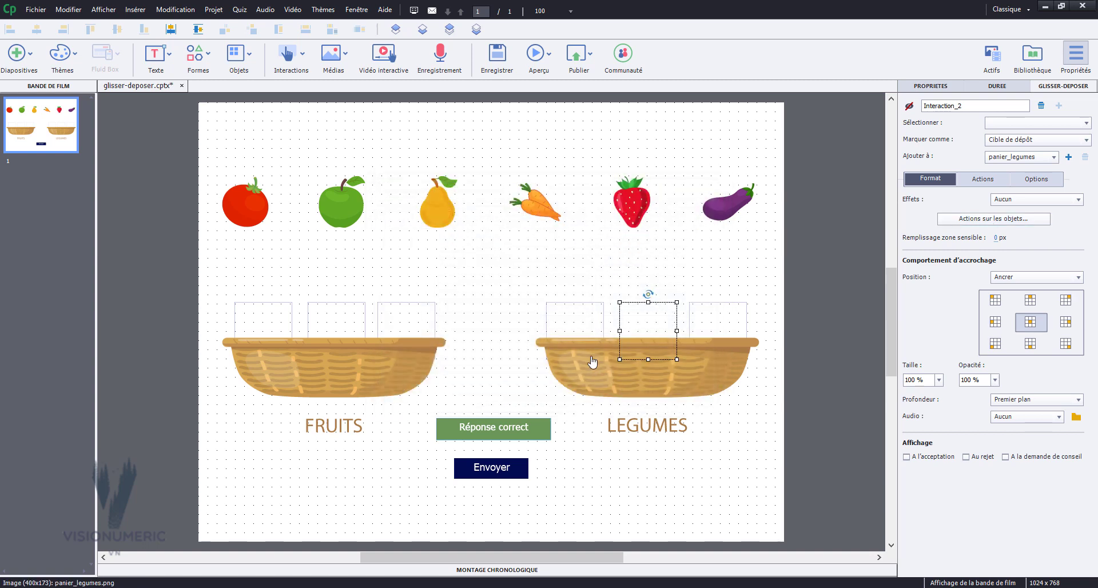
click(1014, 224)
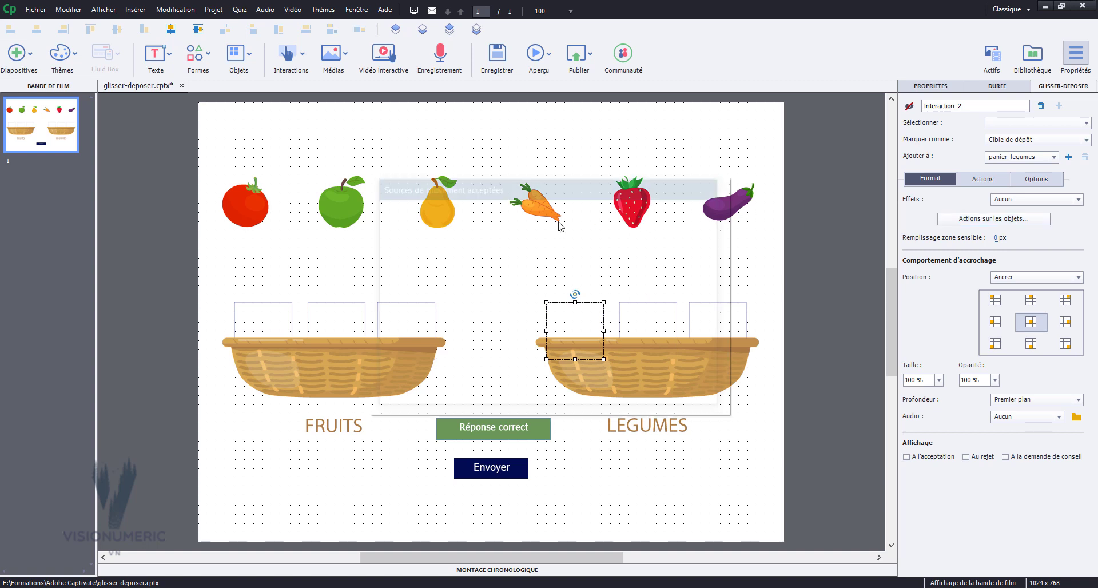
click(474, 212)
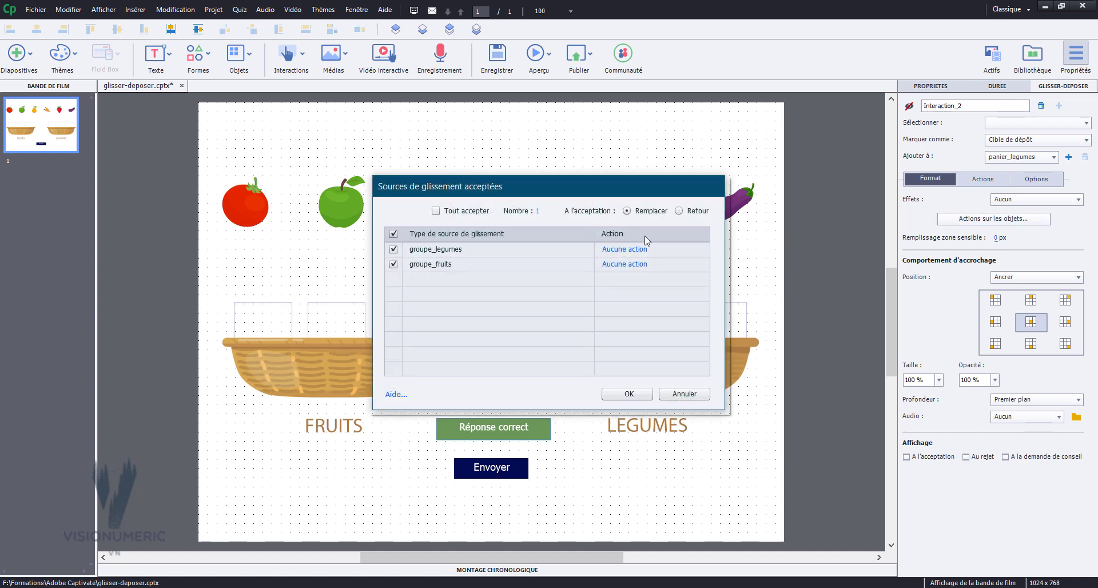
click(633, 396)
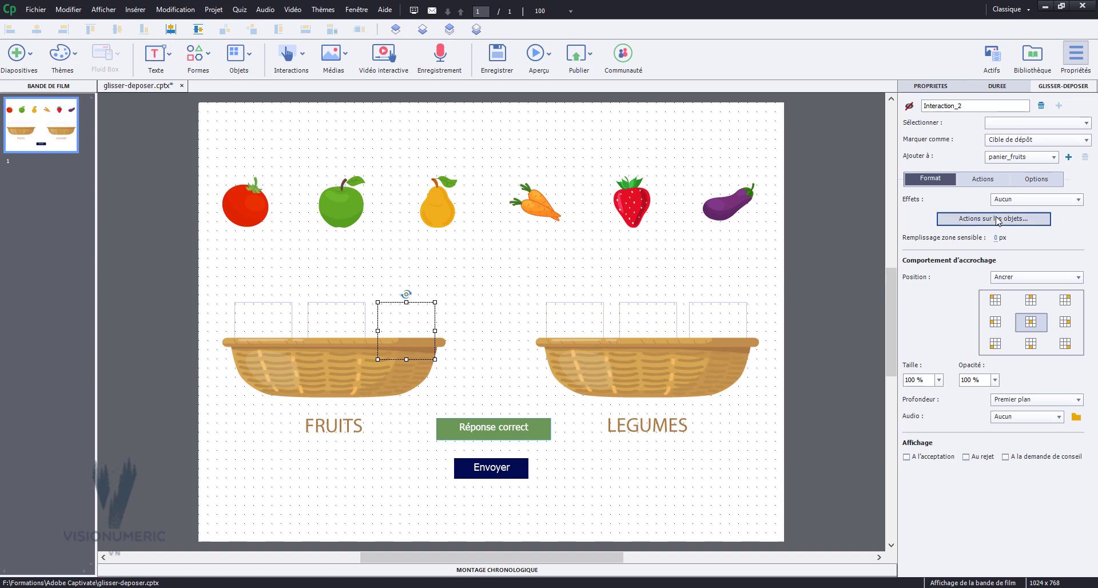
Step: Turn off Tout accepter for all three FRUITS drop targets, with Nombre at 1 and Remplacer on acceptance
click(998, 222)
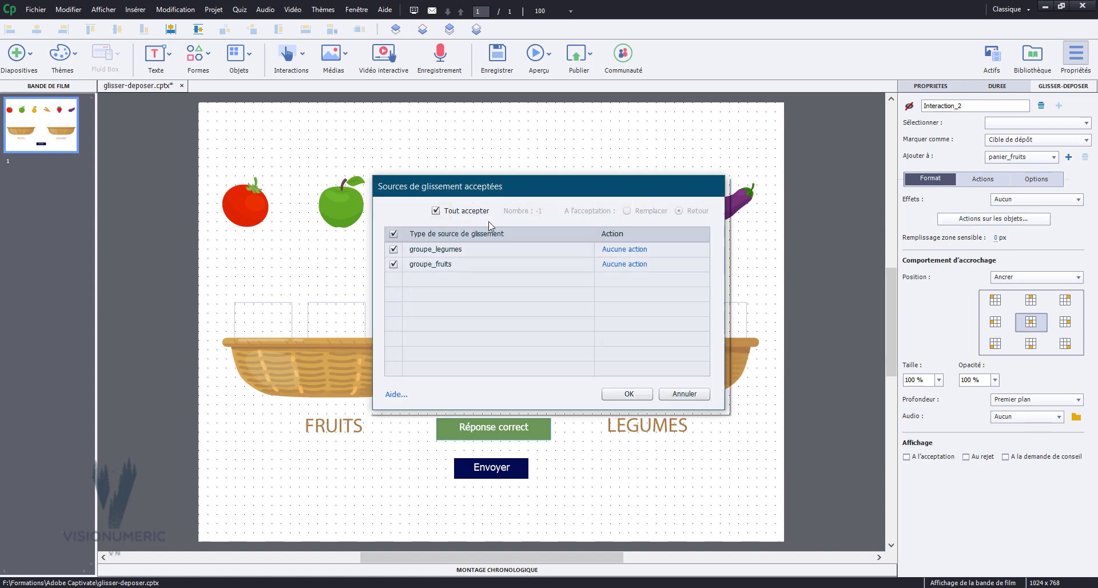
click(629, 394)
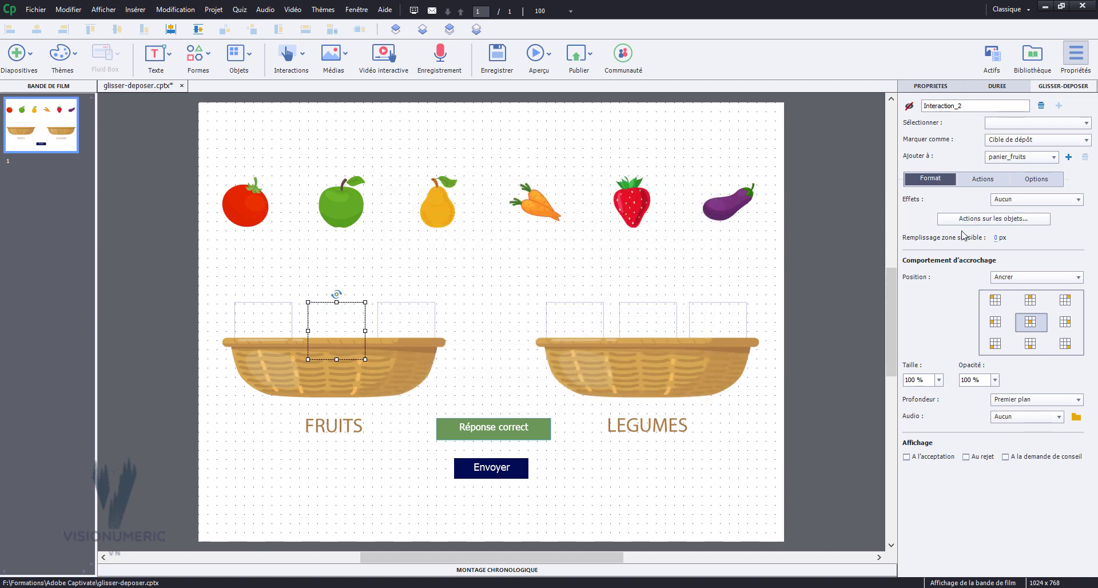
click(977, 219)
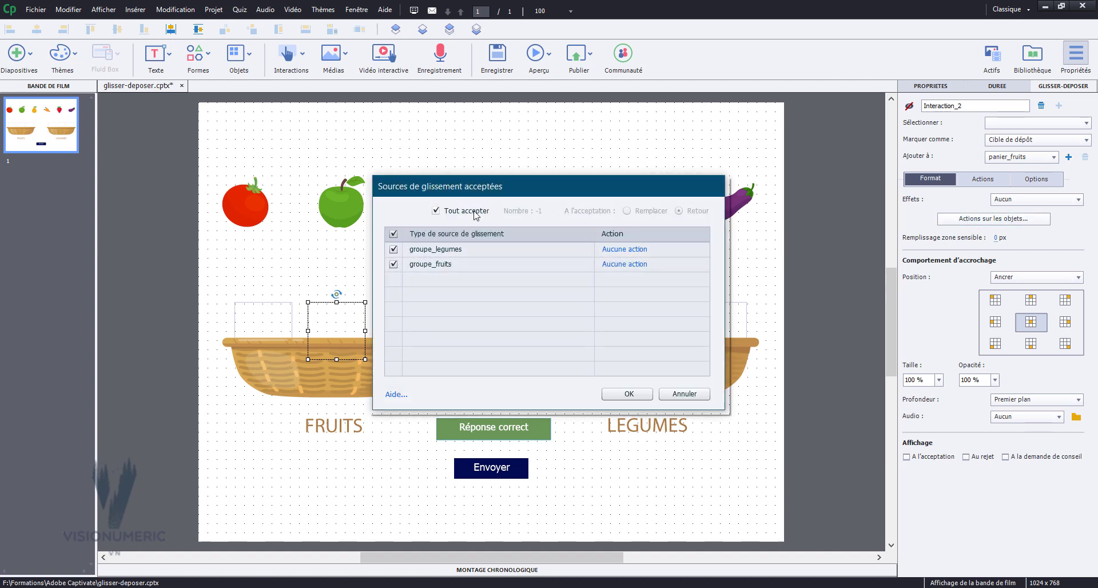
click(474, 211)
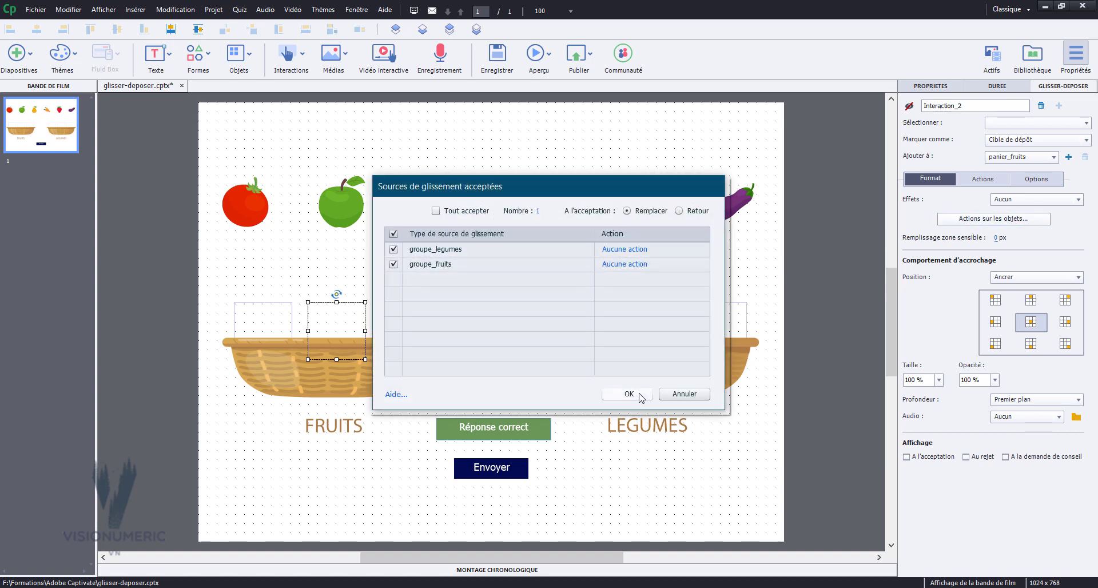
click(640, 395)
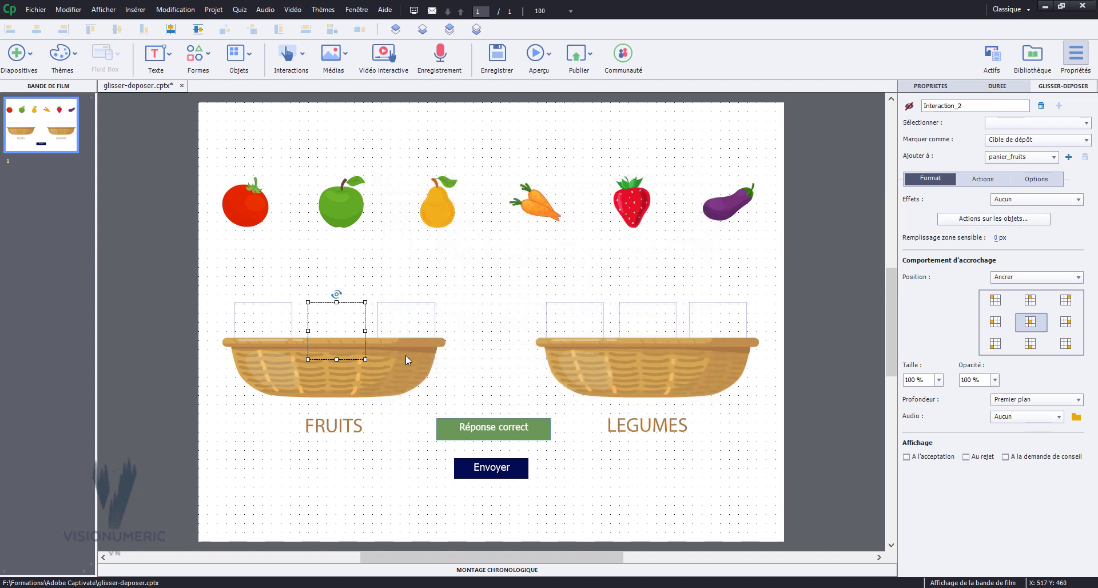
click(1019, 221)
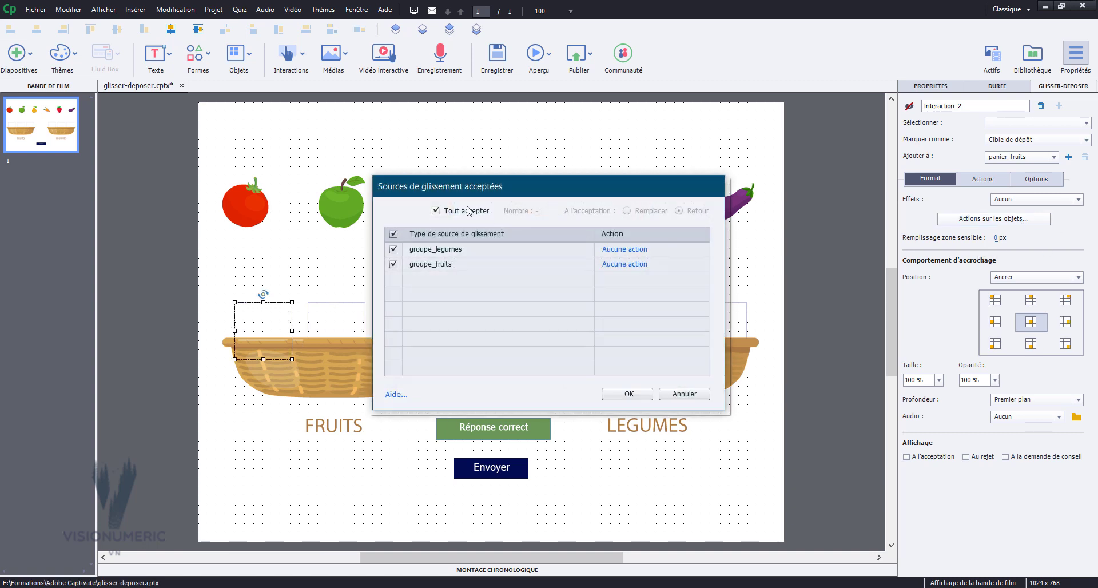
click(466, 215)
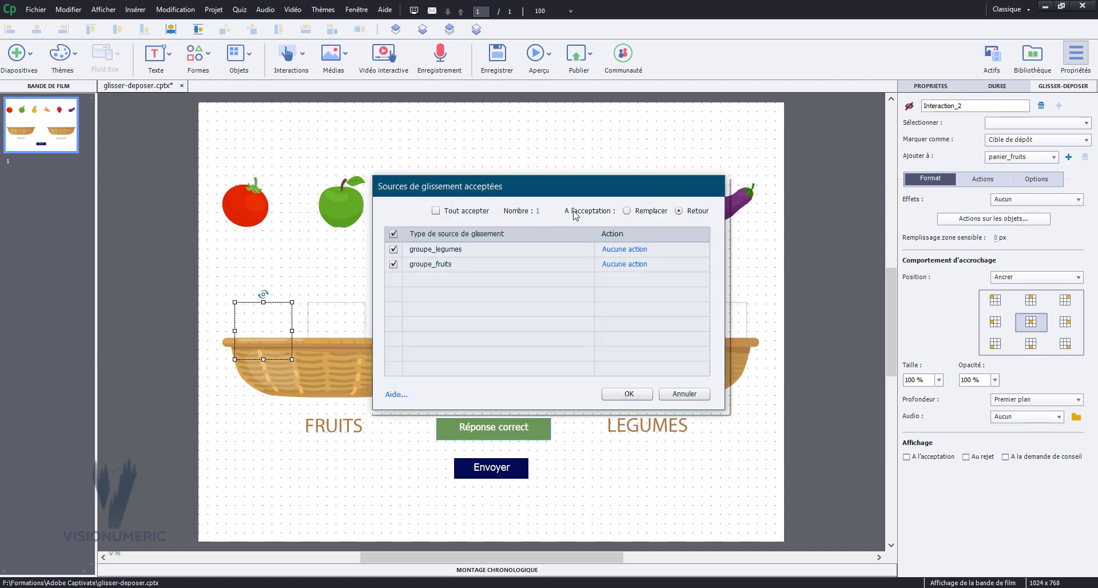
click(629, 394)
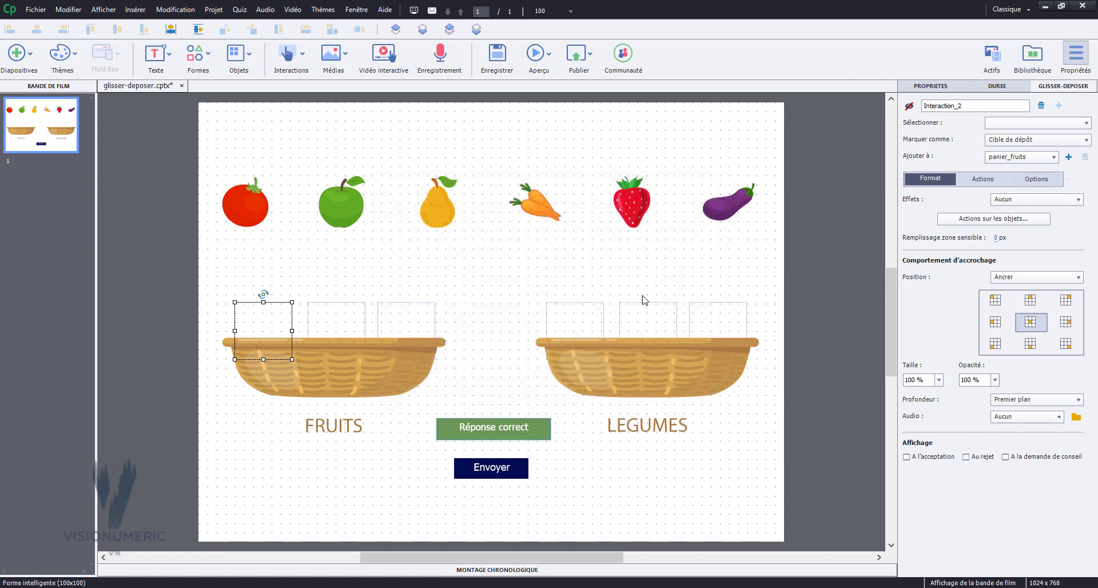
Step: Preview the project and put the eggplant, strawberry and carrots in LEGUMES and the pear and apple in FRUITS
click(536, 56)
click(558, 181)
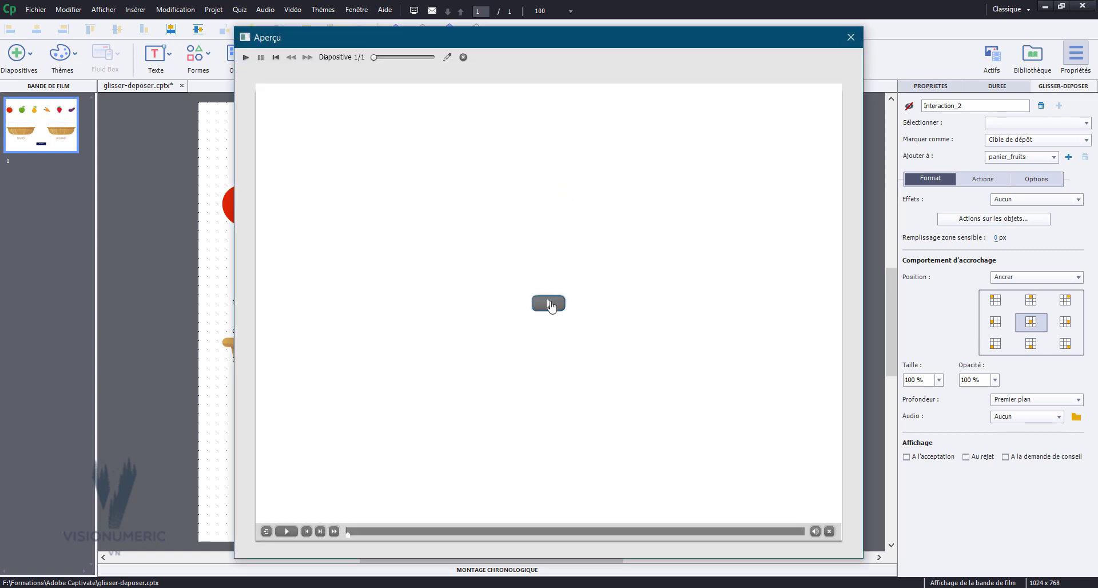
drag(784, 186, 773, 307)
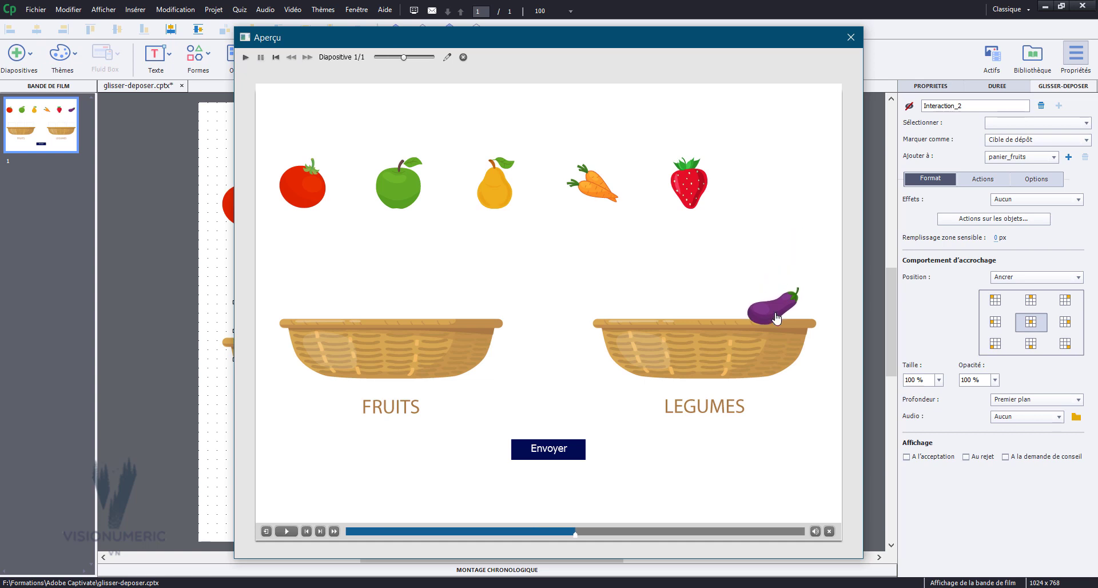
drag(694, 197, 703, 319)
drag(595, 186, 629, 312)
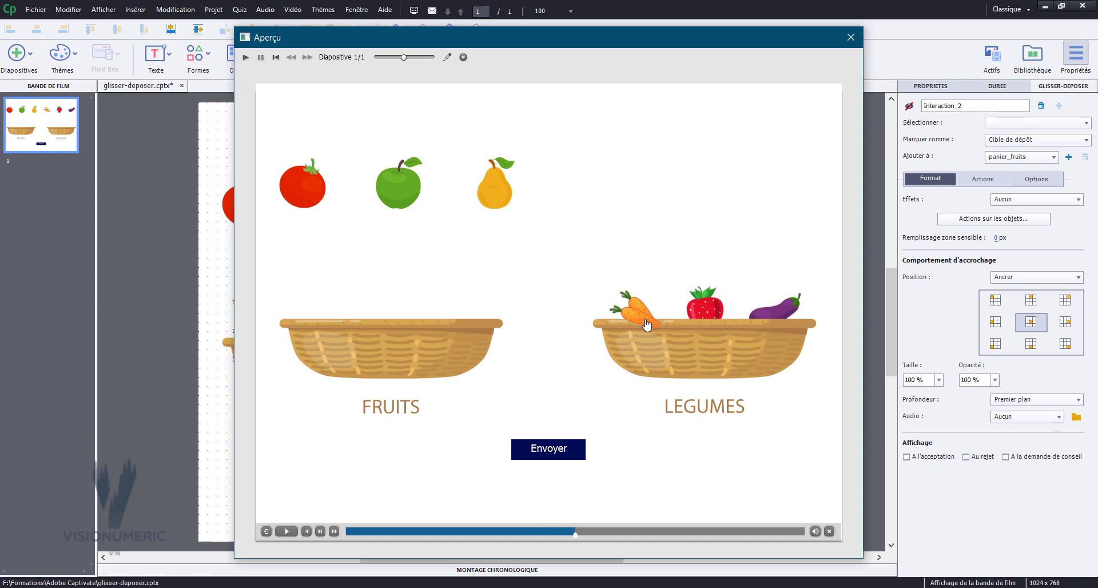
drag(485, 189, 448, 298)
drag(399, 184, 461, 311)
Step: Test replacement by dropping the tomato on the strawberry and the apple on the carrots, put the replaced items in FRUITS, and submit
drag(327, 207, 698, 297)
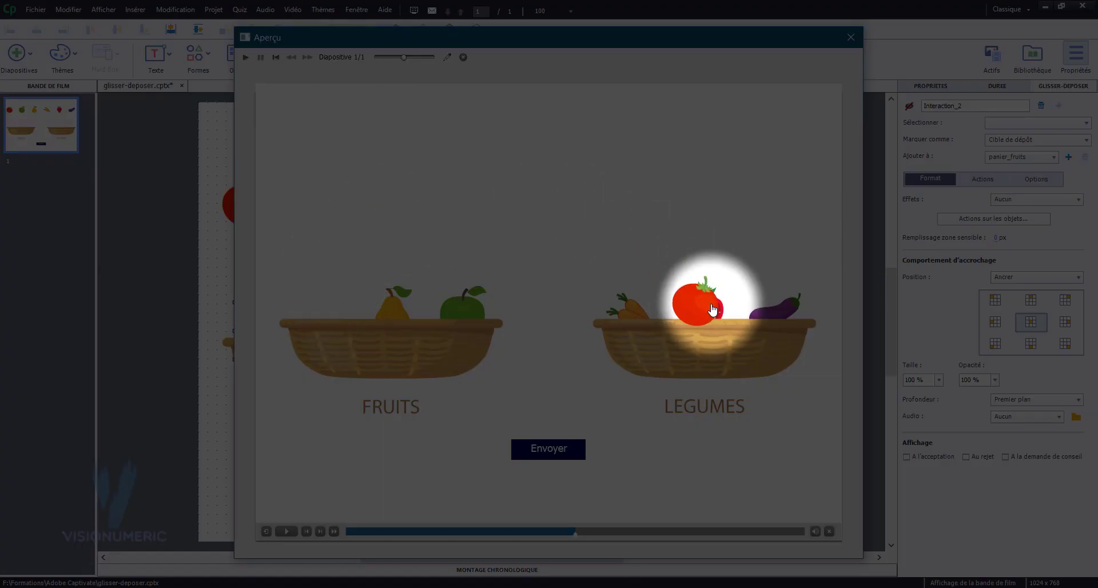
drag(635, 188, 333, 309)
drag(442, 311, 661, 313)
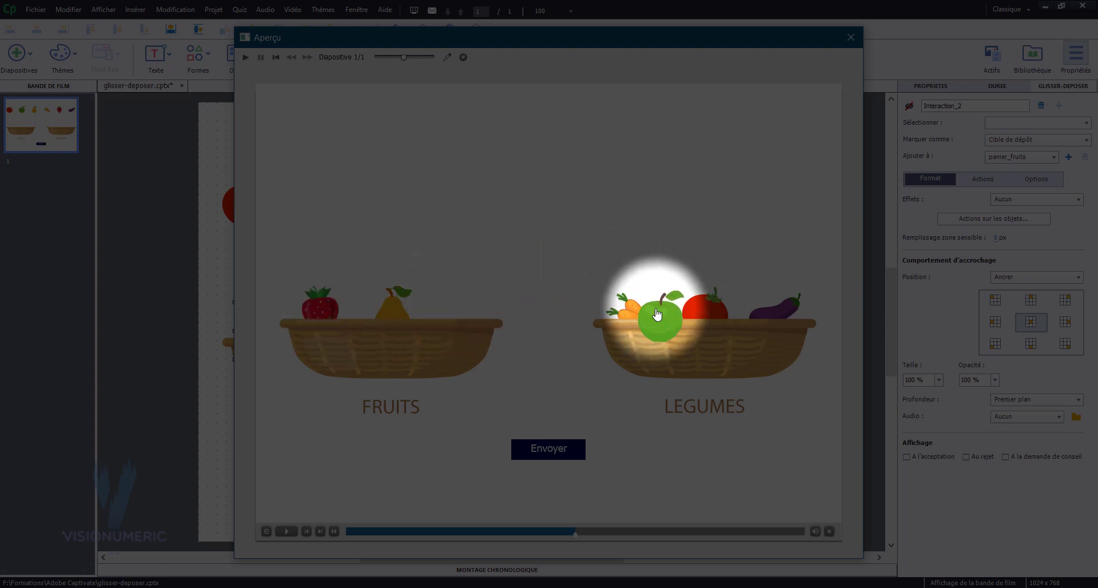
drag(538, 247, 463, 308)
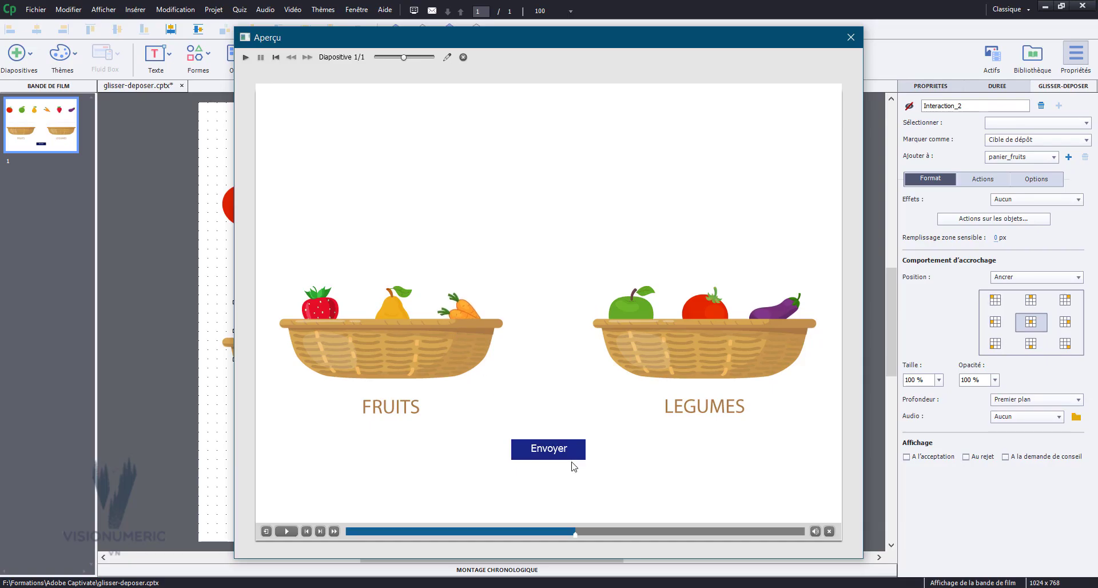
click(565, 452)
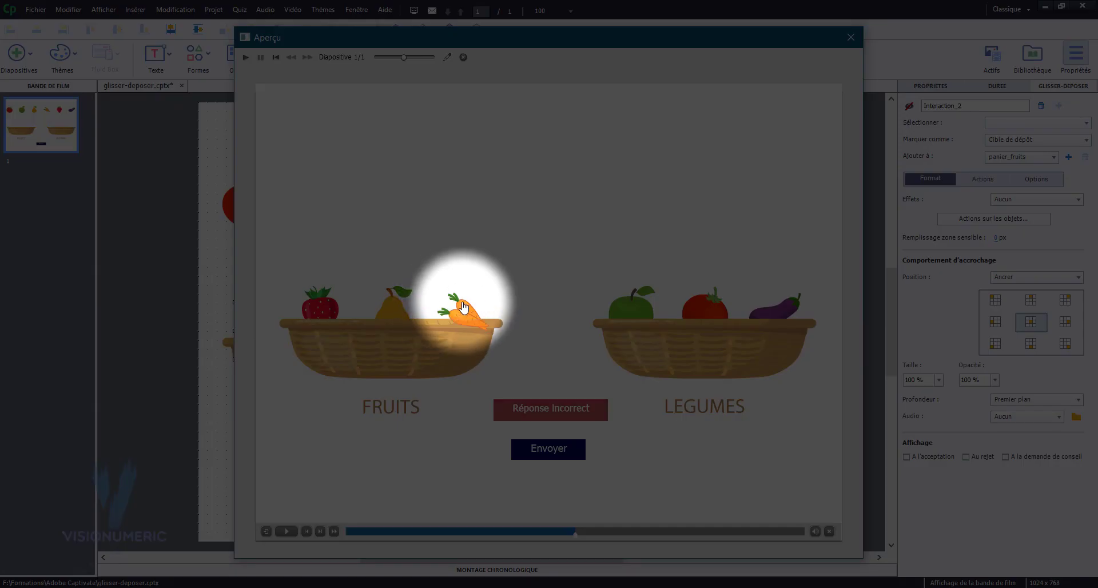
Step: Swap the misplaced items by putting the carrots in LEGUMES and the apple in FRUITS, submit the answer, and close the preview
drag(462, 307, 636, 314)
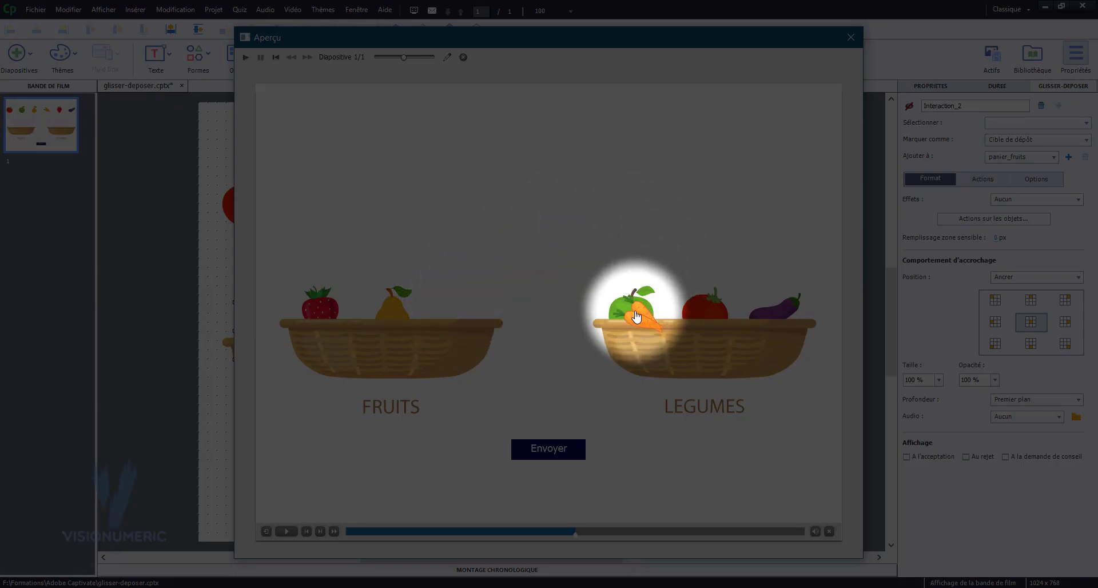
drag(399, 184, 461, 306)
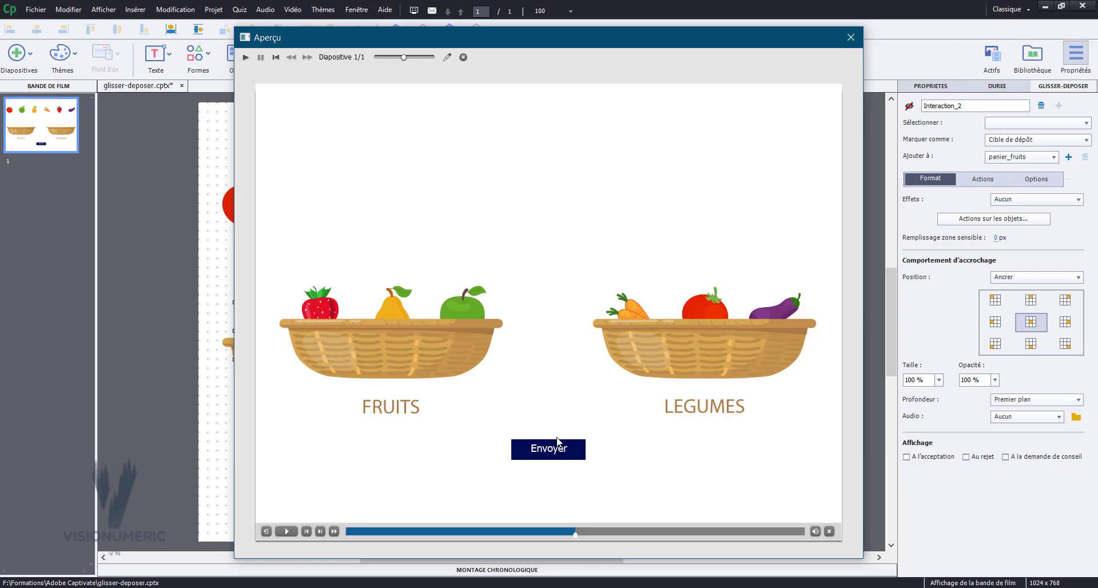
click(566, 449)
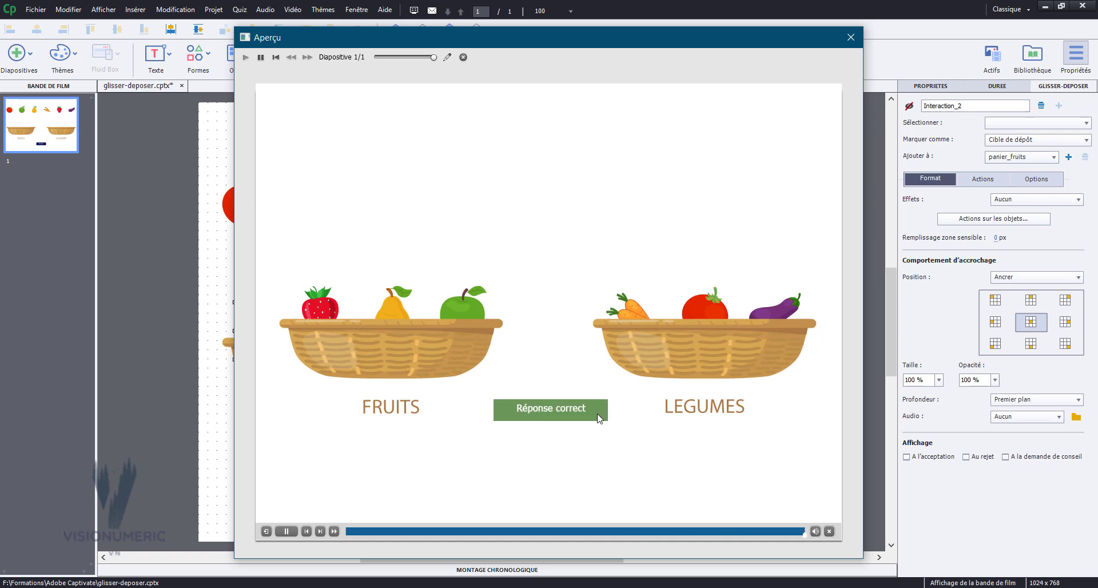
click(851, 37)
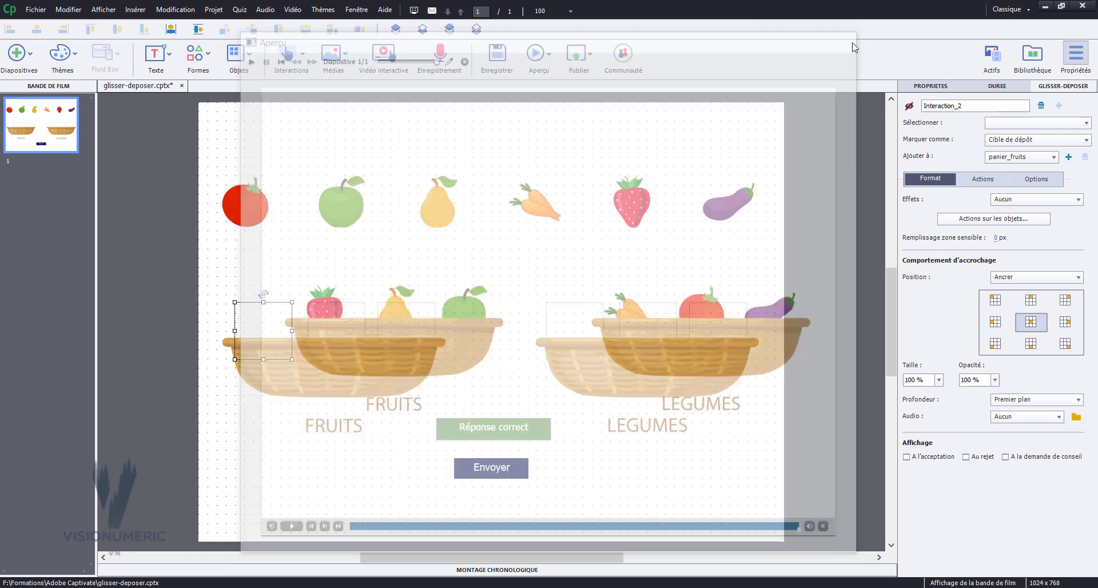
Step: Turn the Envoyer submit button into an image button using valider_bouton and center it horizontally on the slide
click(490, 468)
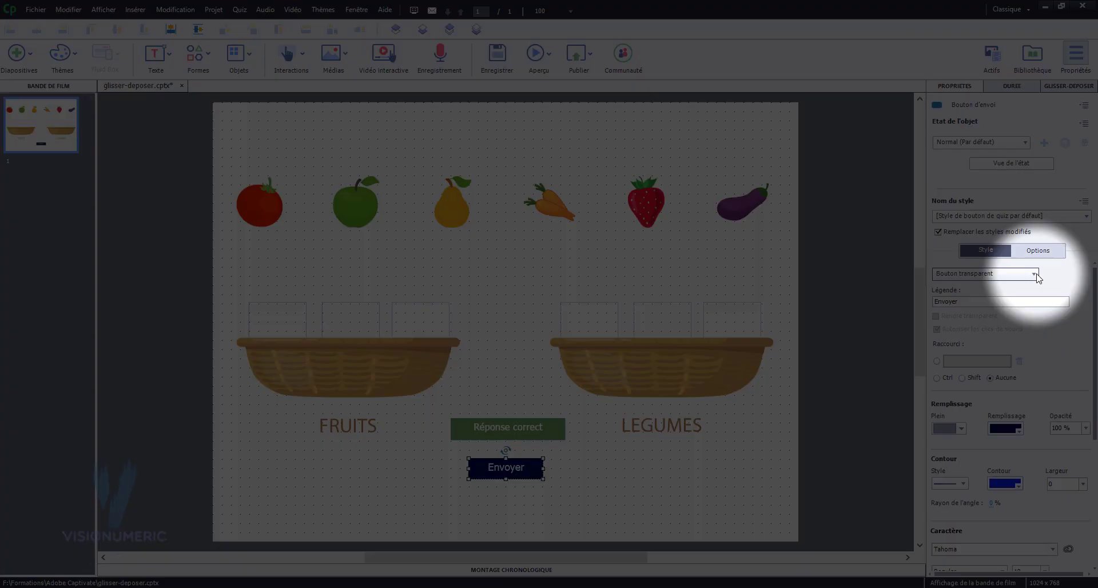
click(1029, 273)
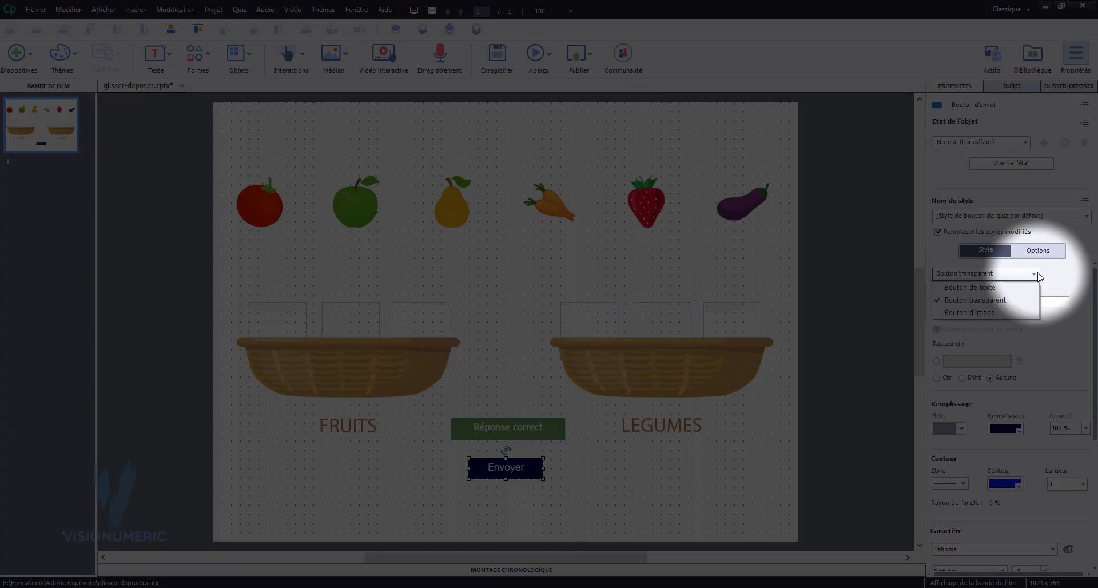
click(993, 313)
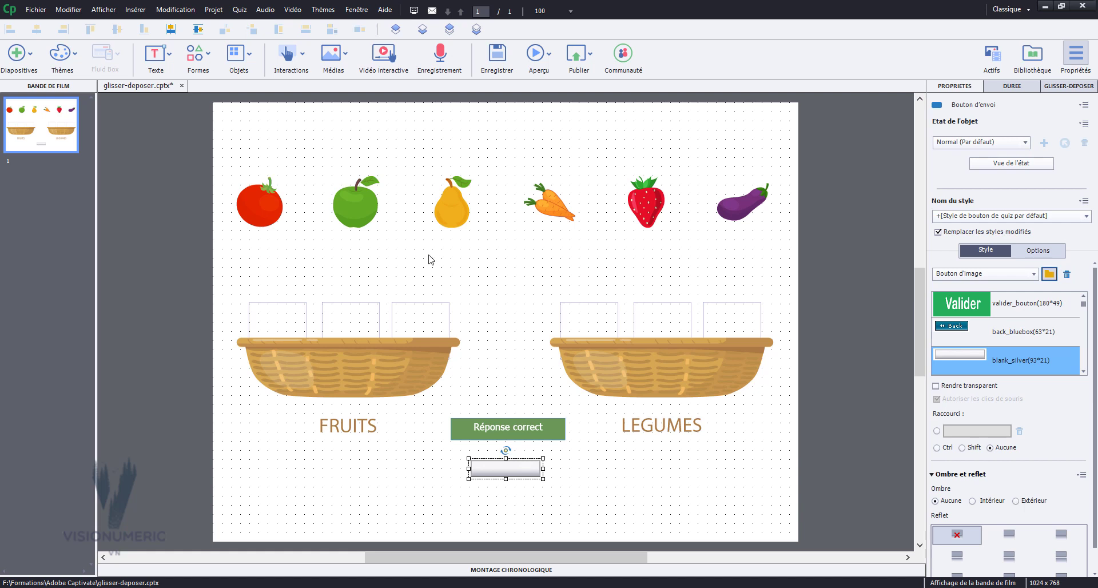
click(427, 218)
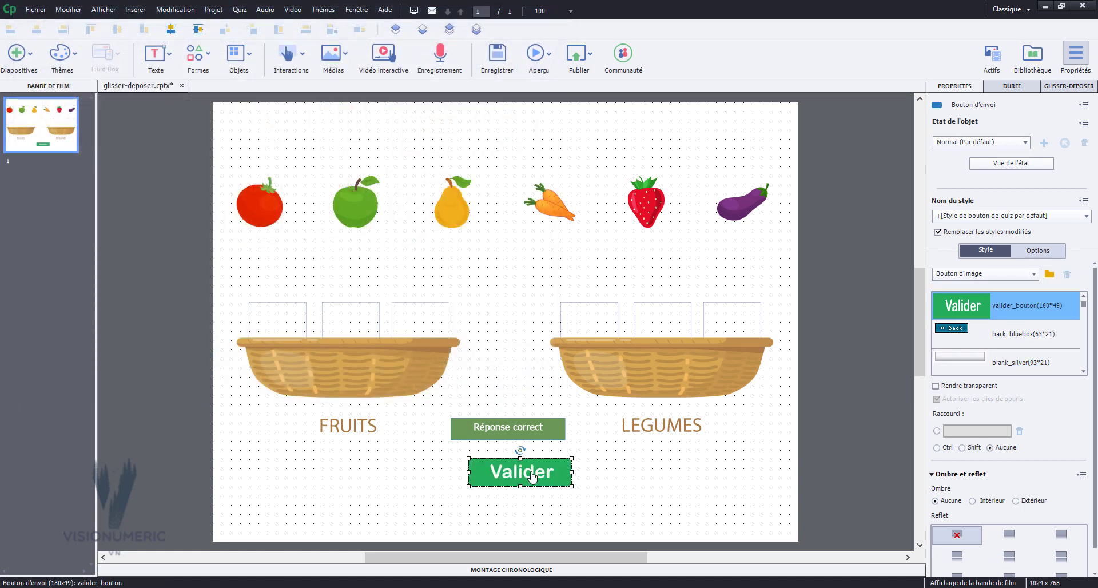
click(171, 30)
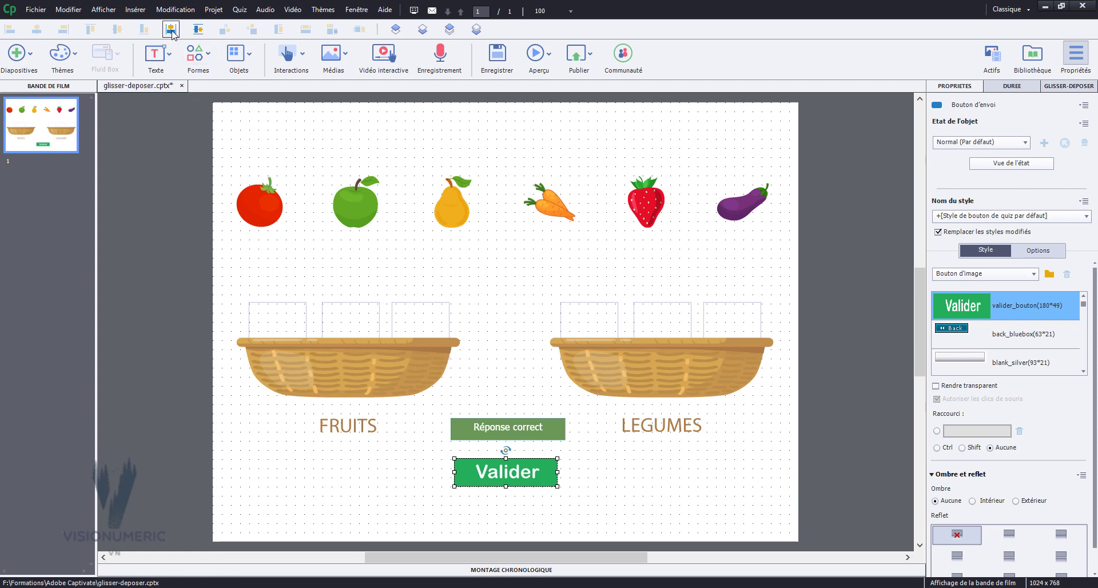
Step: Apply the Zoom avant effect to all six fruit and vegetable drag sources
click(777, 247)
drag(786, 171, 226, 244)
click(1049, 200)
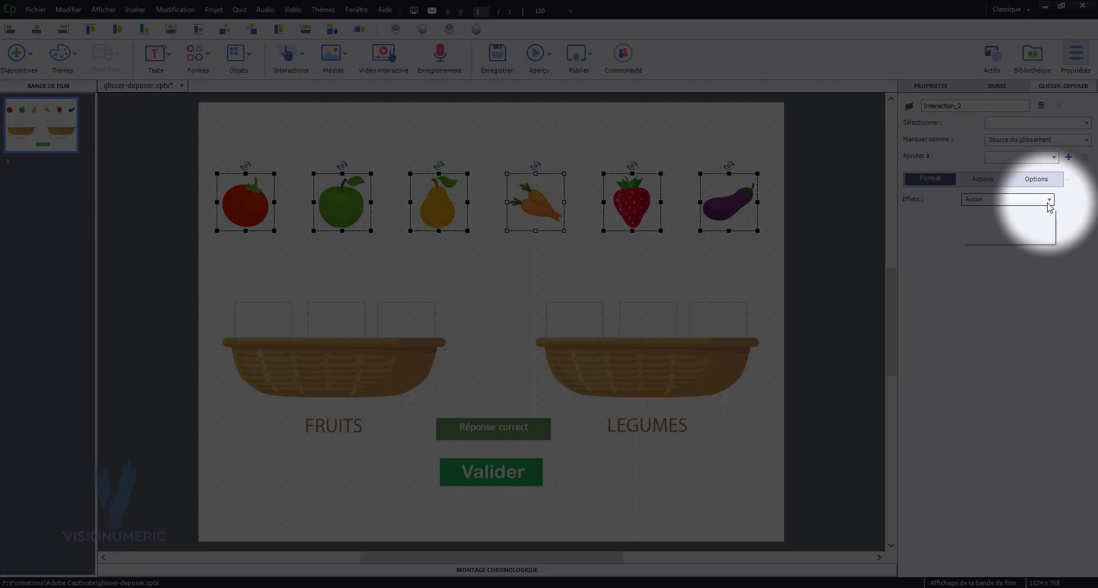
click(1019, 222)
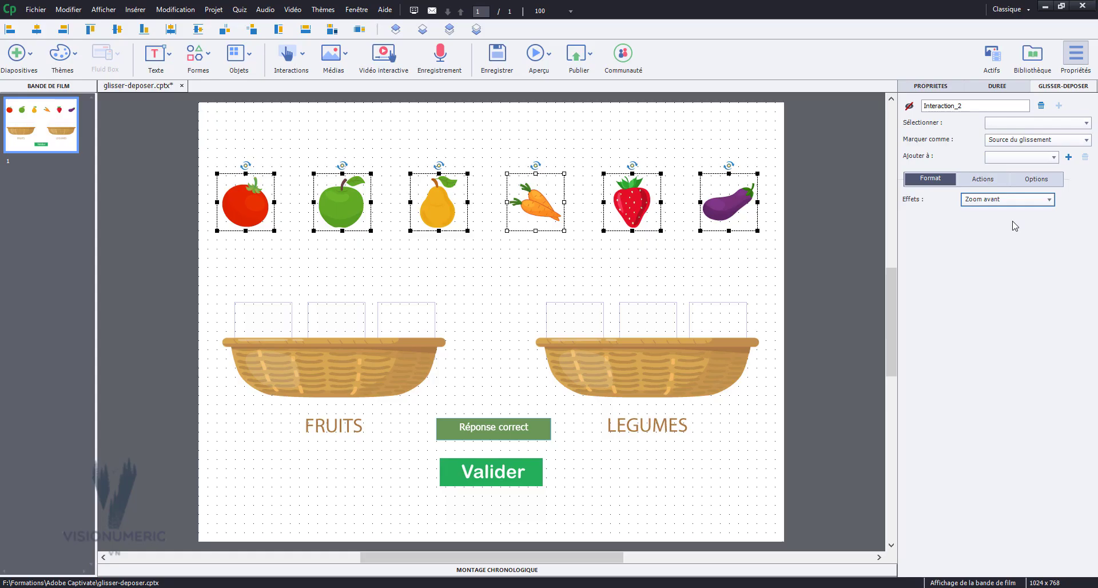
Step: Preview the project and put the eggplant in LEGUMES and the strawberry, pear and apple in FRUITS
click(538, 62)
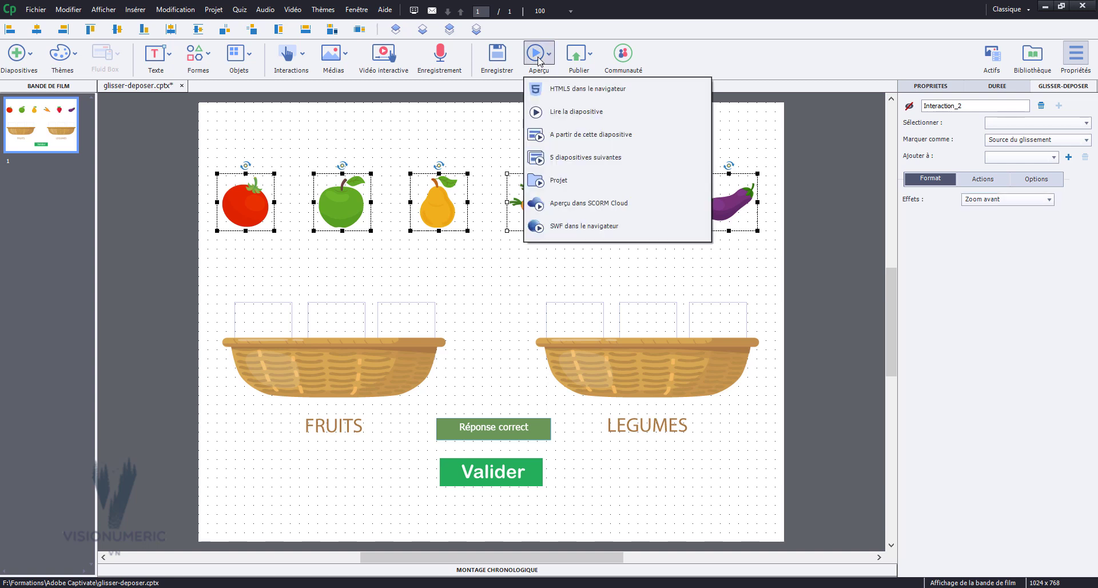
click(554, 182)
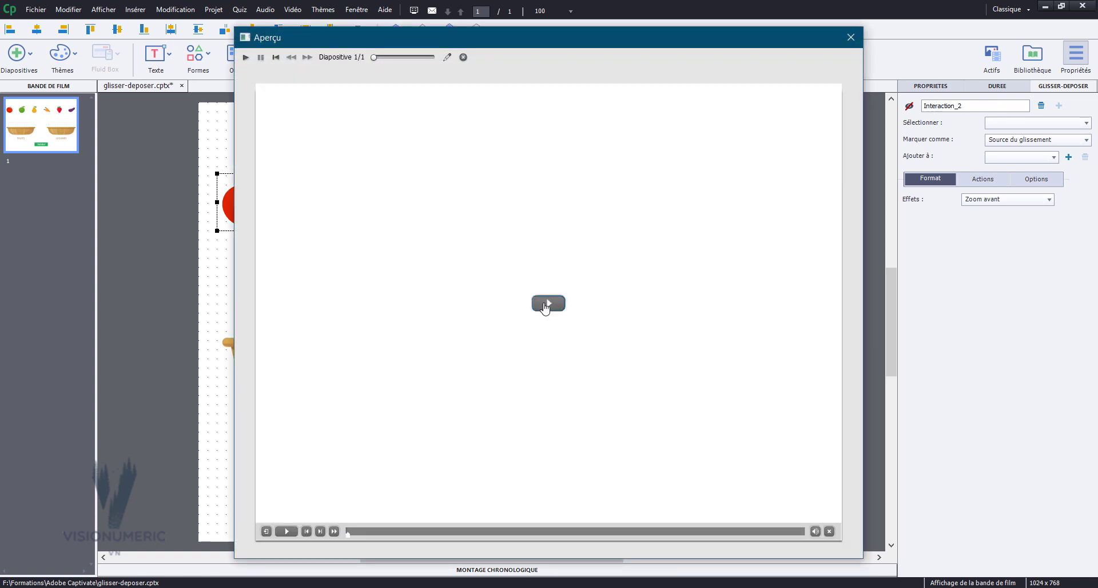
click(547, 305)
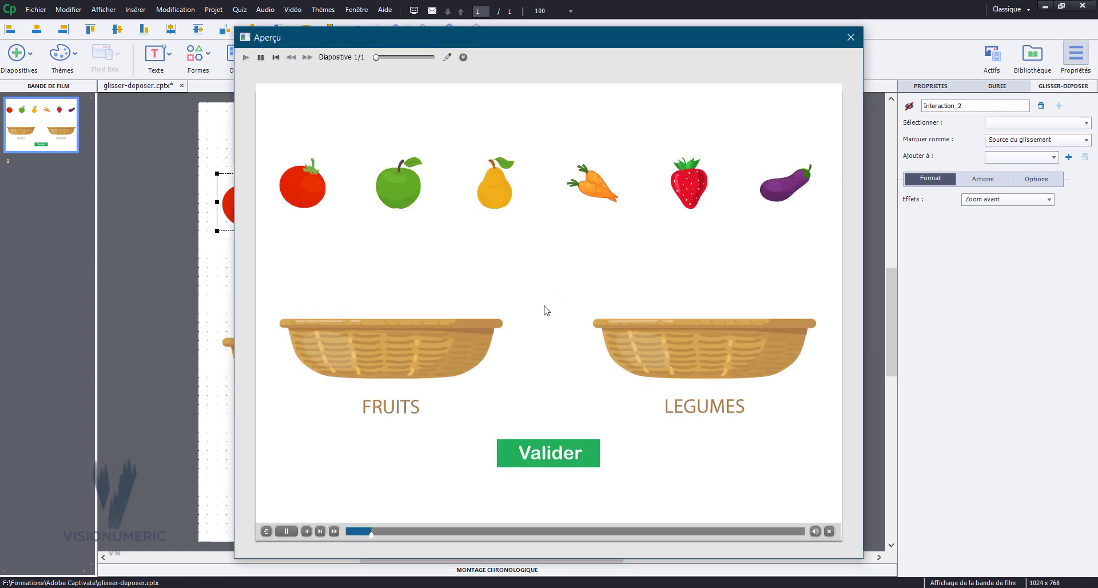
drag(781, 191, 749, 313)
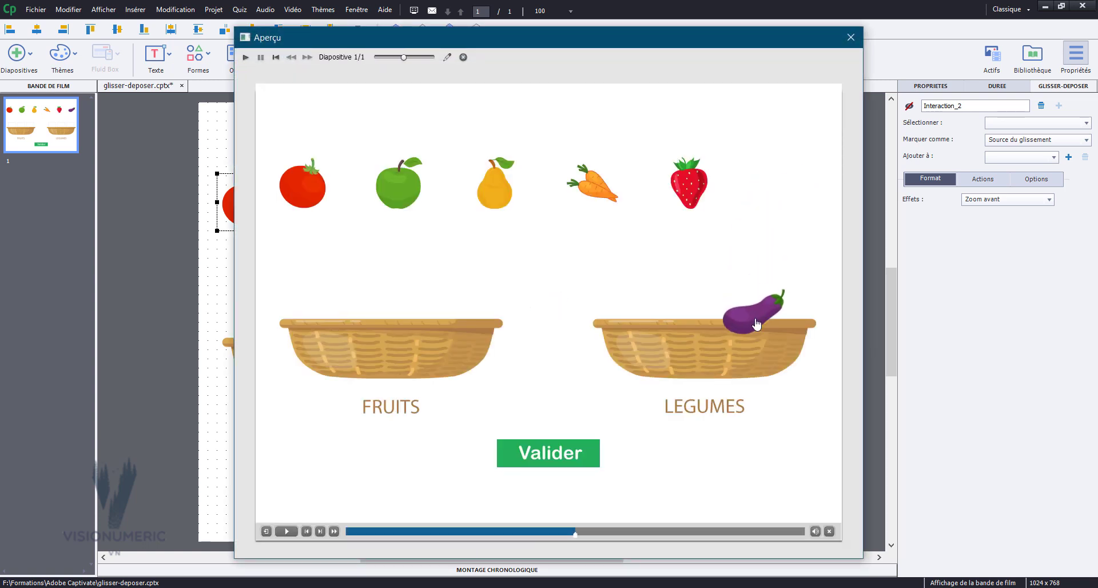
drag(693, 195, 453, 322)
drag(497, 195, 468, 337)
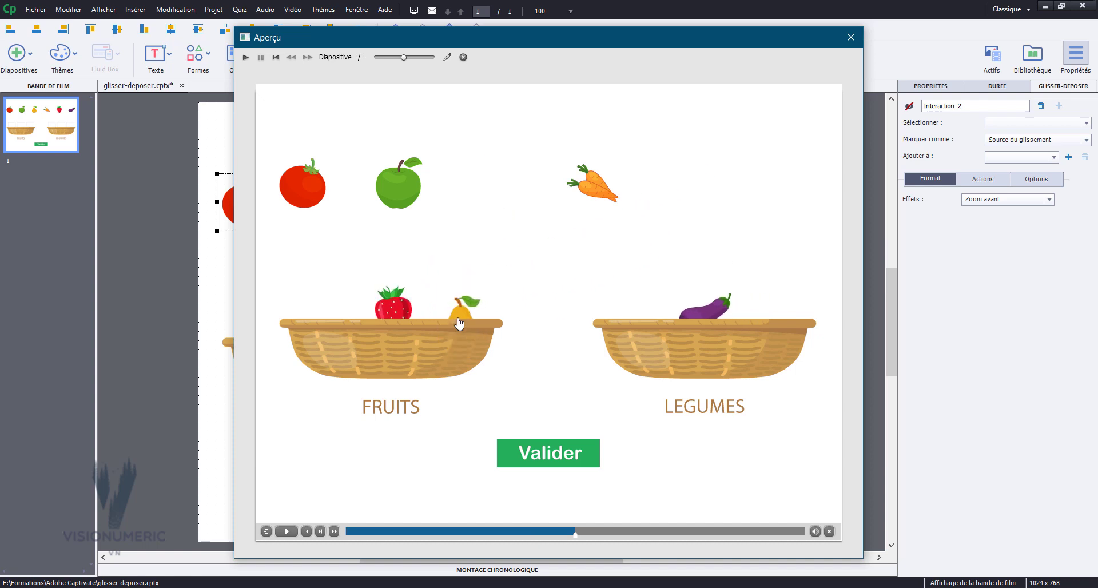
drag(380, 200, 319, 297)
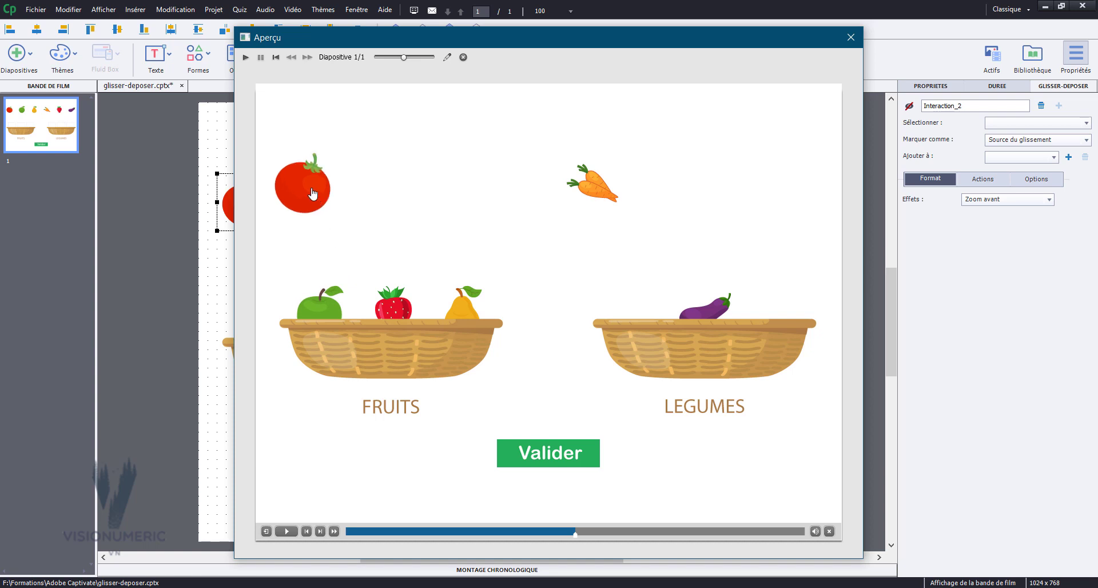
Step: Put the tomato and carrots in LEGUMES, submit with the Valider button, and close the preview
drag(303, 186, 651, 321)
drag(592, 197, 789, 330)
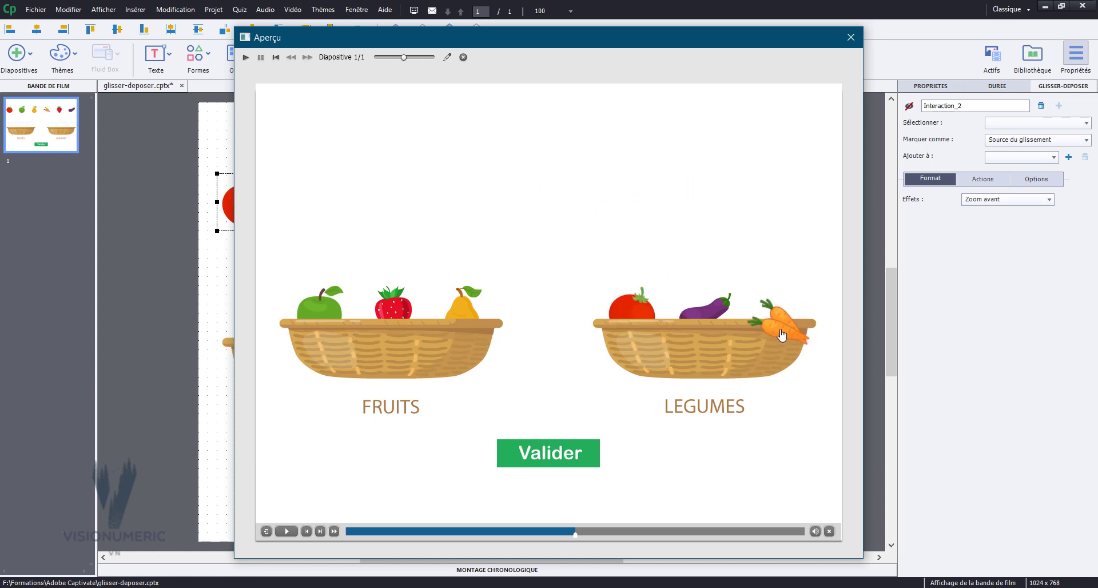
click(563, 454)
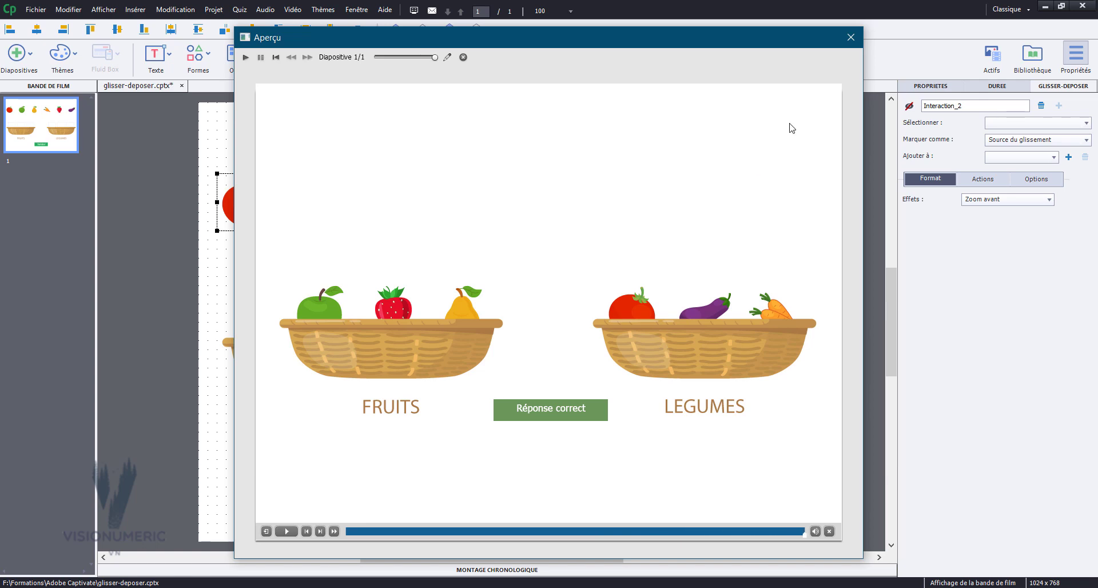
click(852, 42)
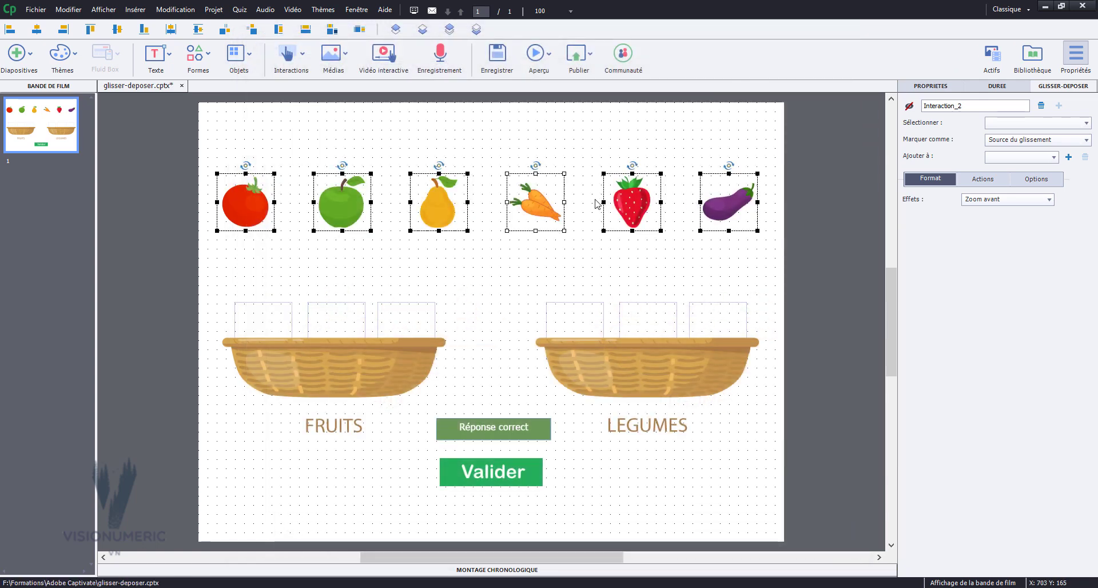
Step: Save the glisser-deposer.cptx project and deselect the six drag sources
click(493, 58)
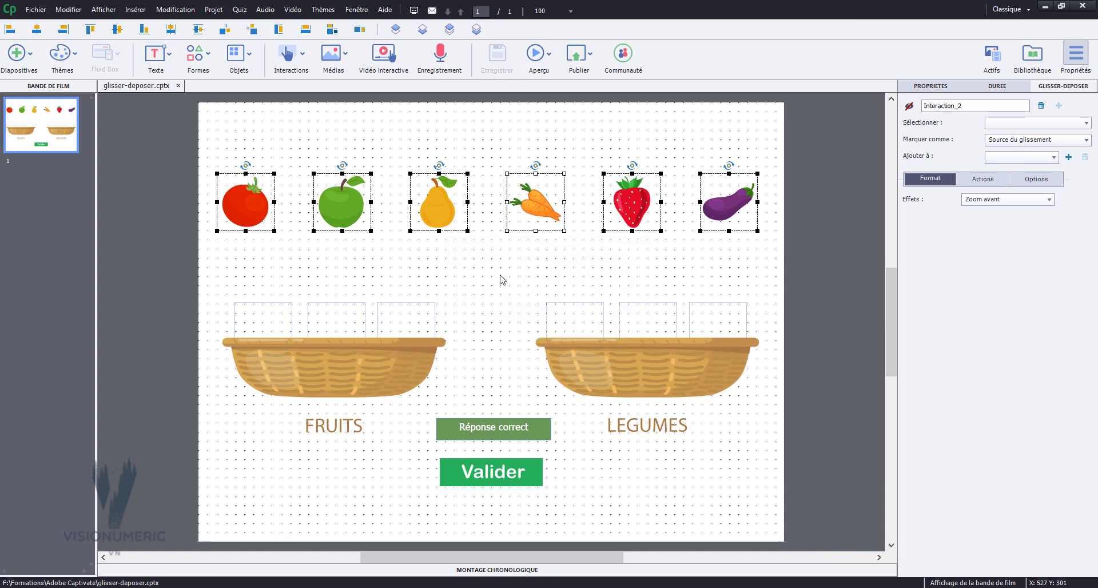
click(502, 279)
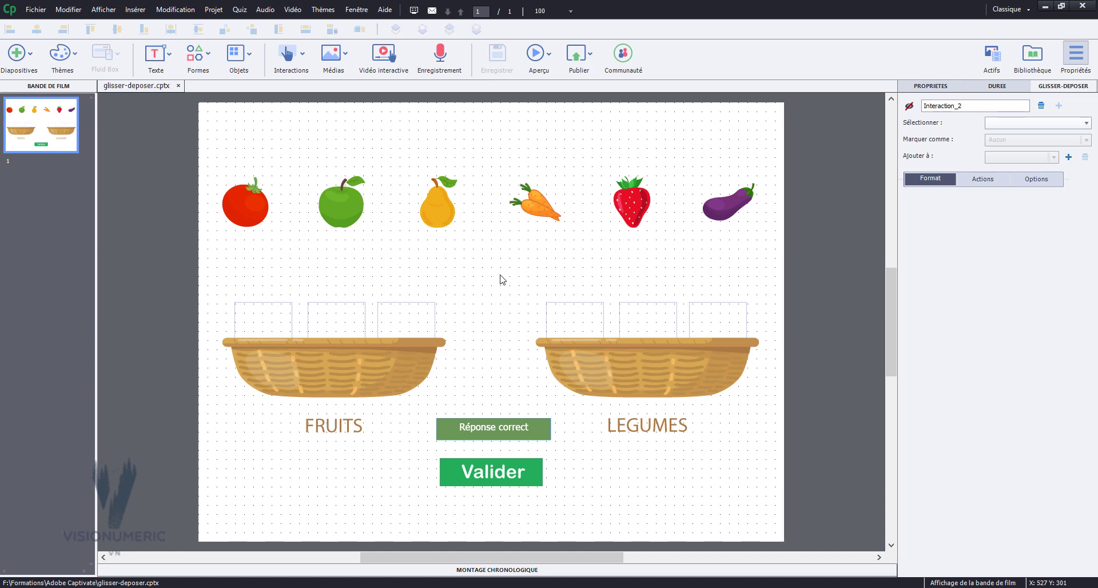